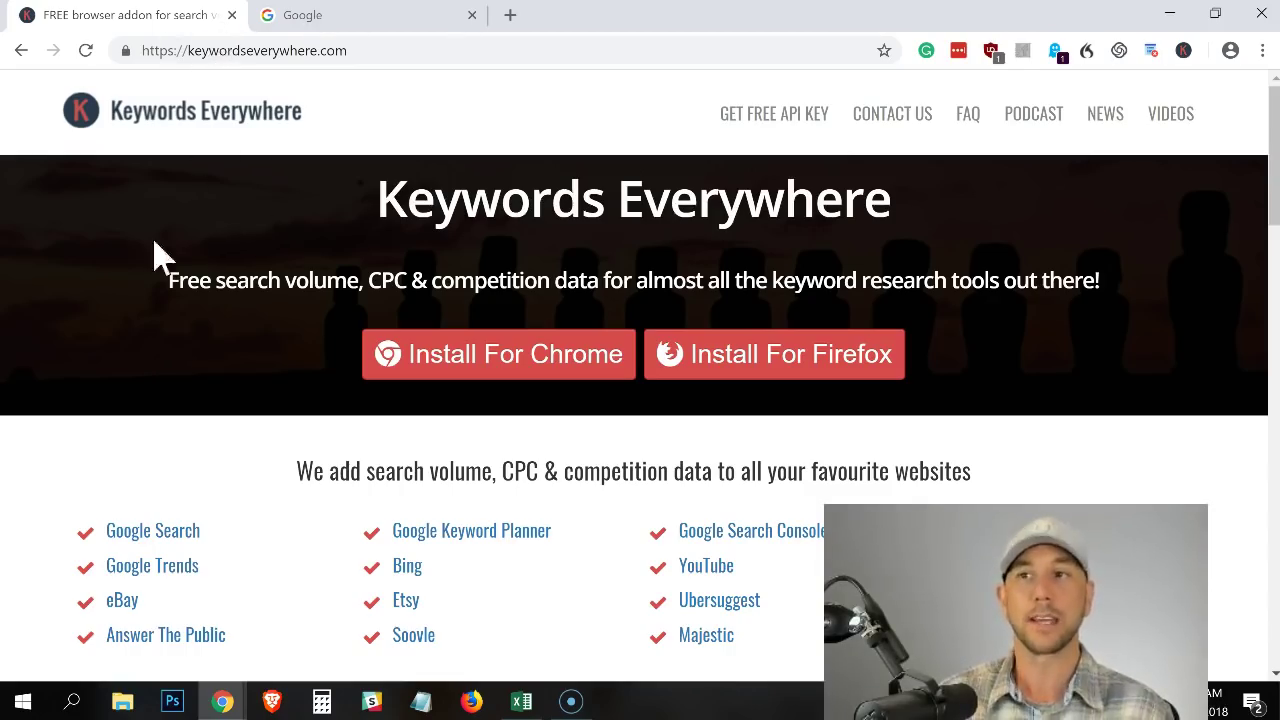
Step: Close the Keywords Everywhere tab and enter "gifts for men" as the Google query to get keyword suggestions
left_click(231, 16)
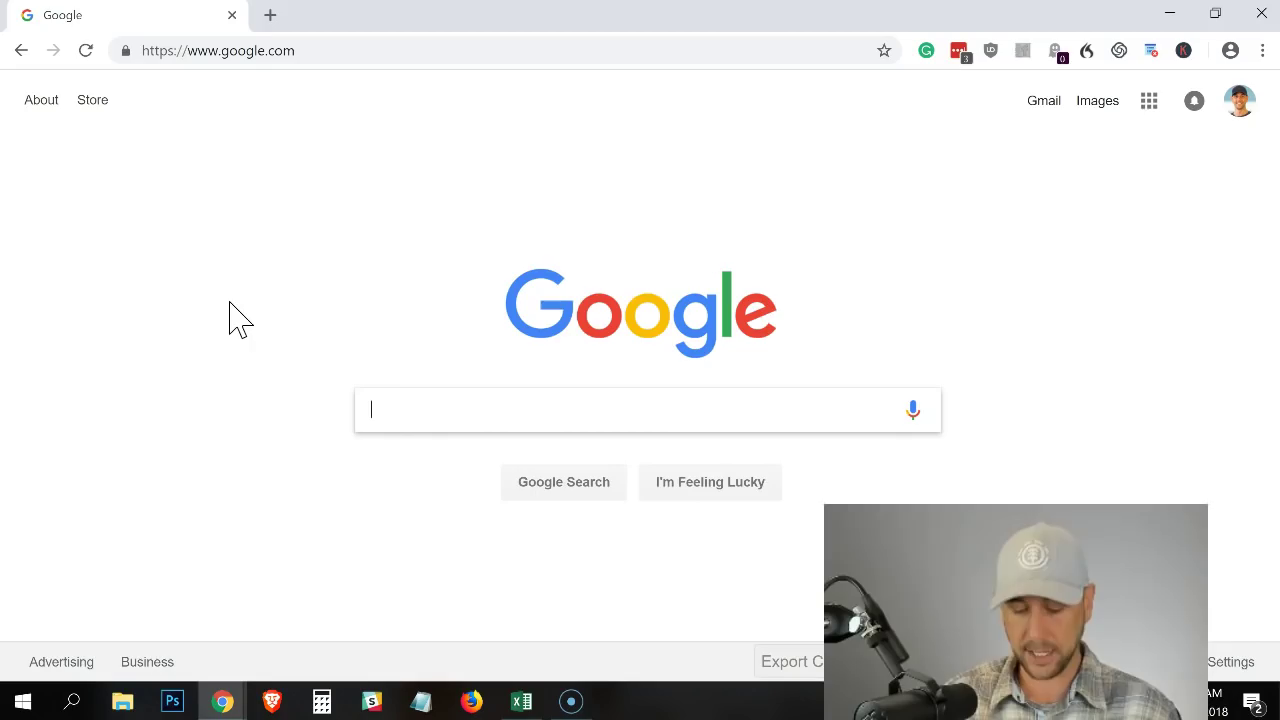
type("gifts for")
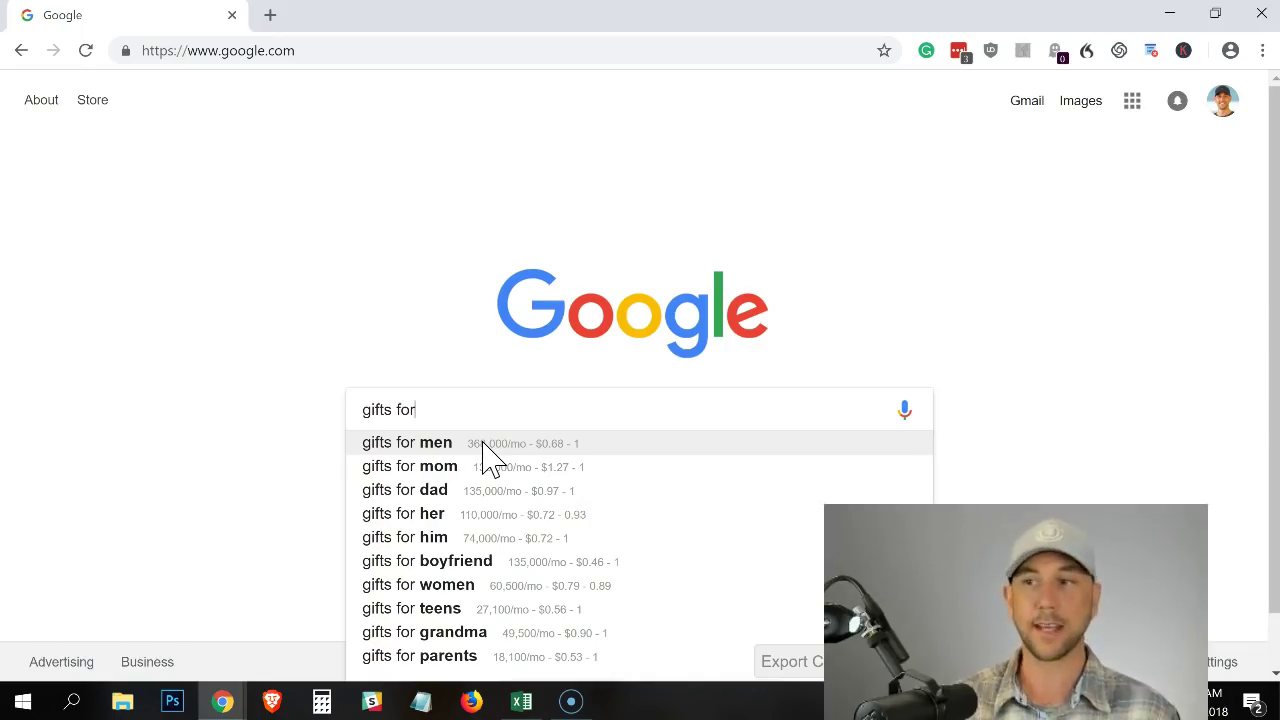
type("men")
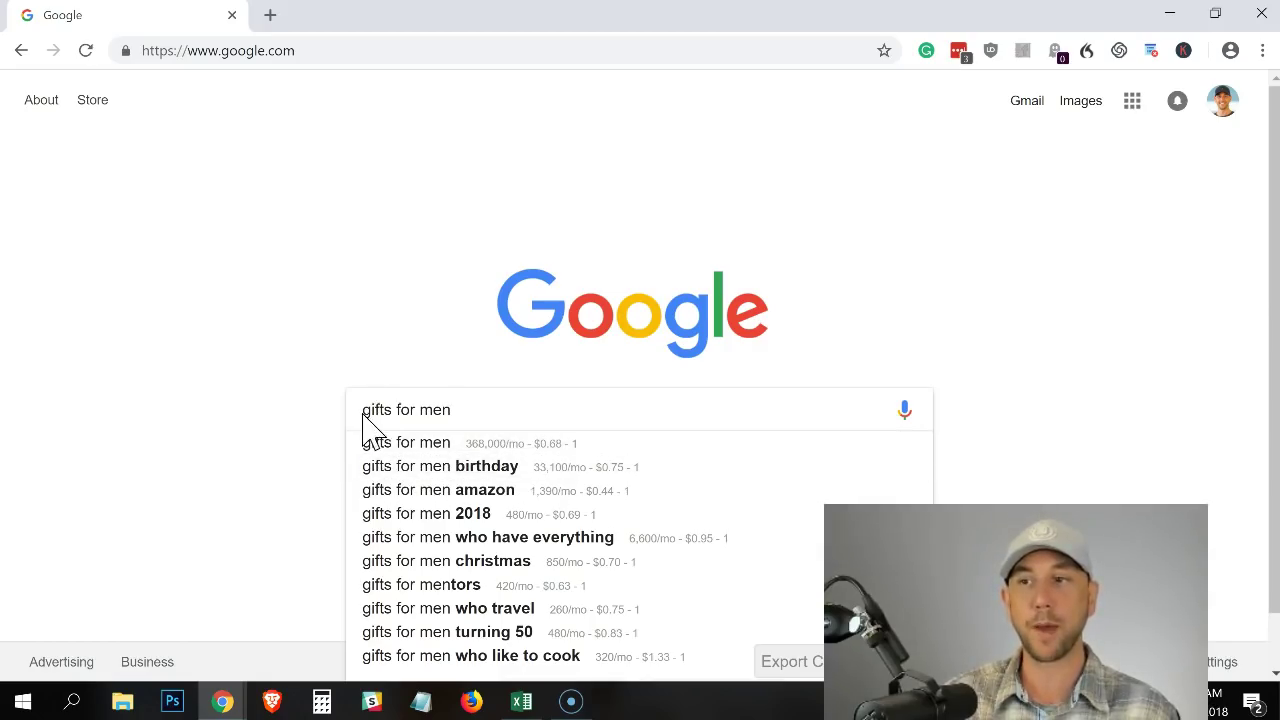
Step: Extend the query to "best gifts for men" and replace "men" with "girlfriend" to compare suggestion volumes
type("best")
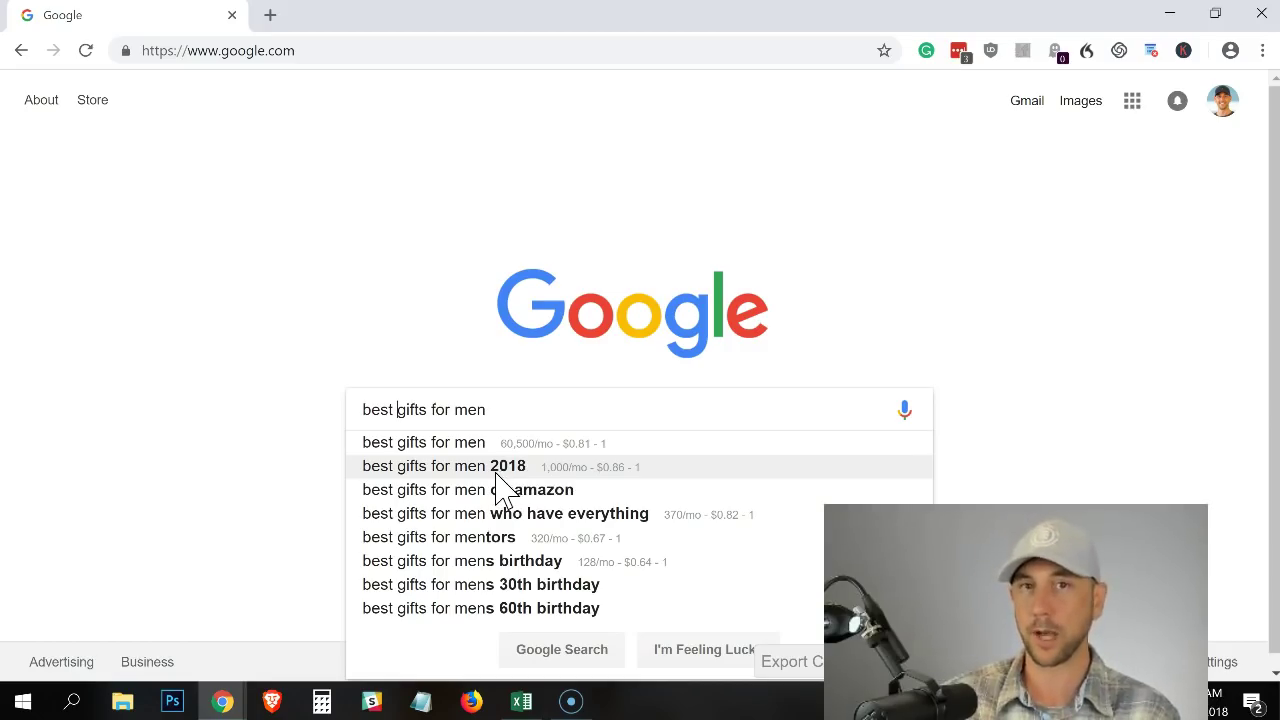
double_click(484, 409)
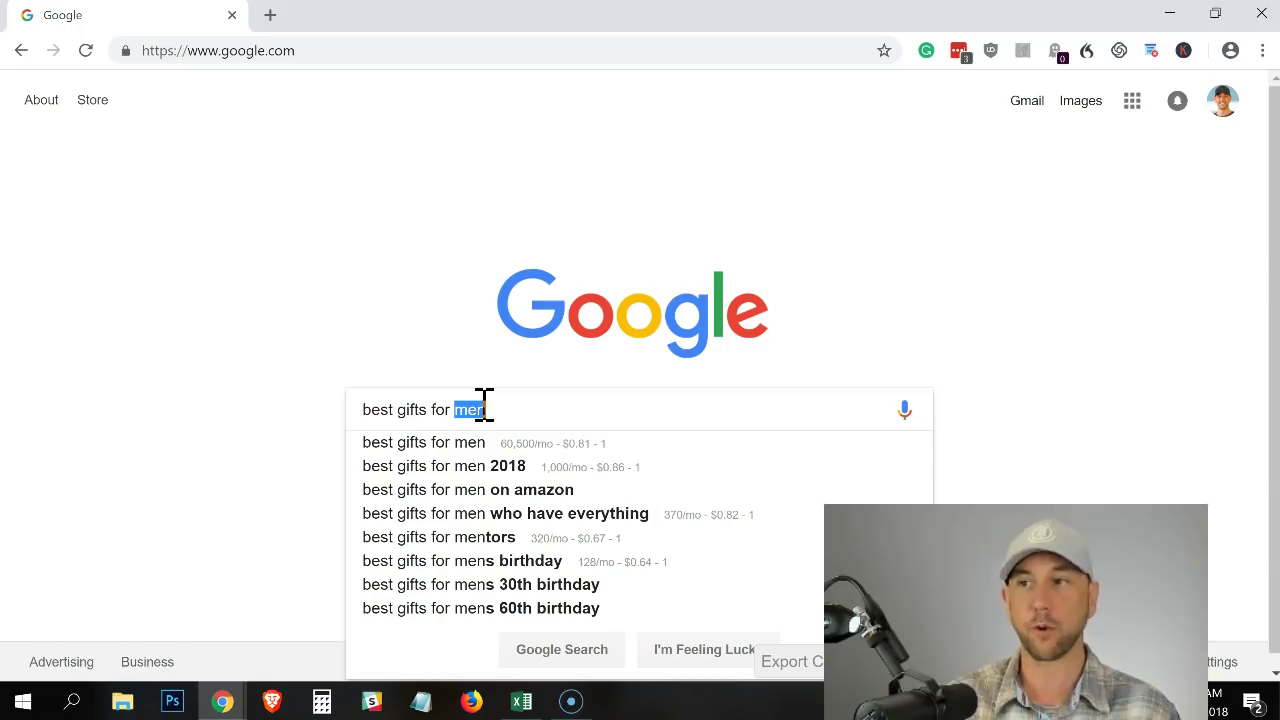
type("girlfriend")
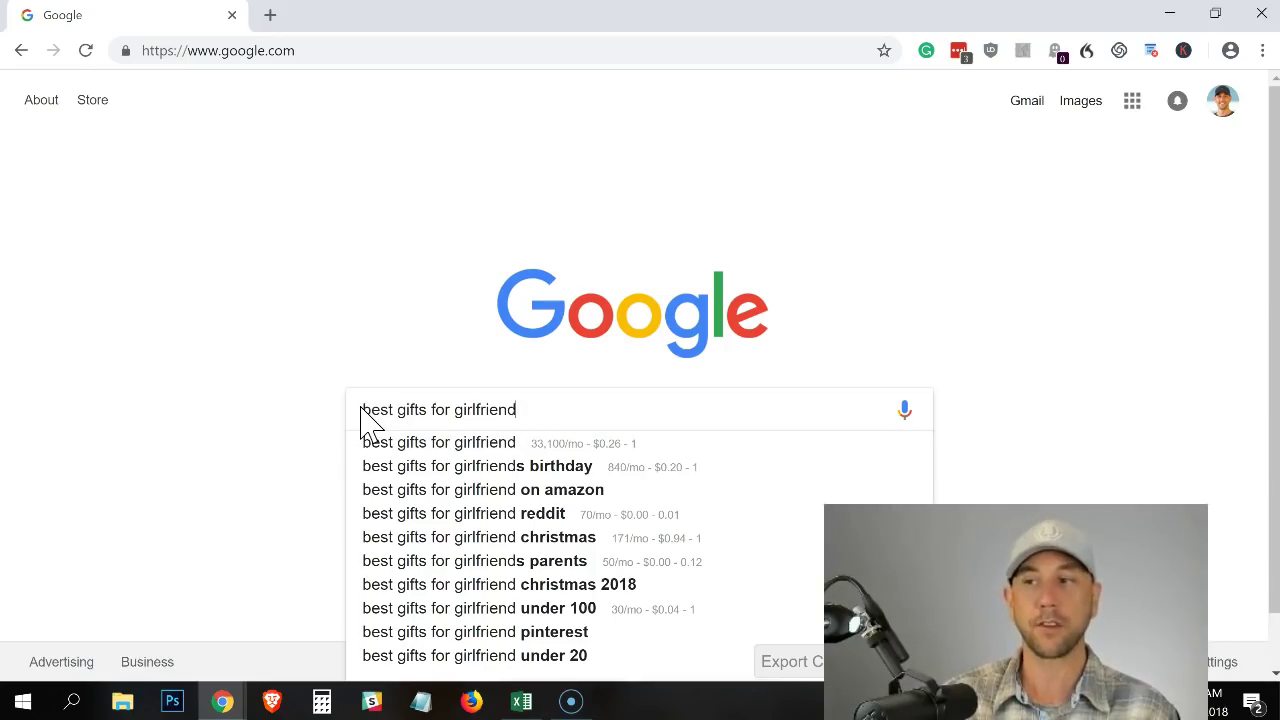
Step: Remove "best" from the query and search Google for "gifts for girlfriend"
left_click_drag(398, 412, 320, 416)
key("BackSpace")
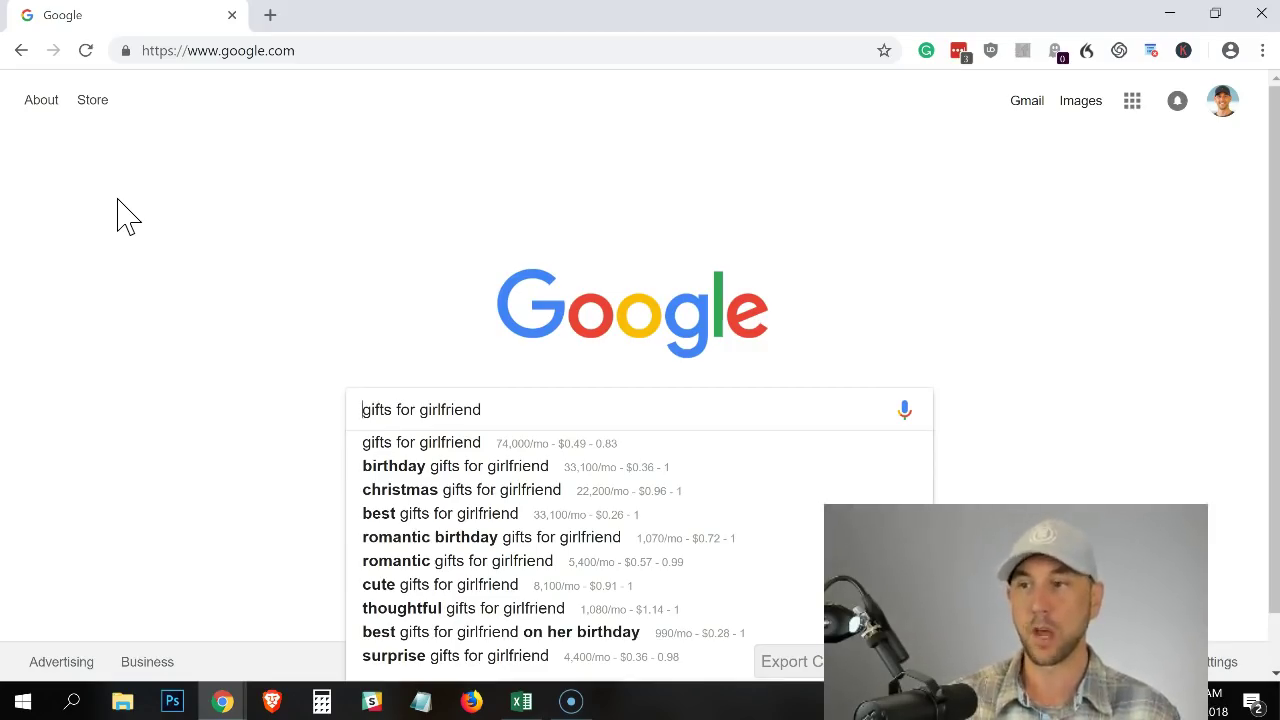
key("Return")
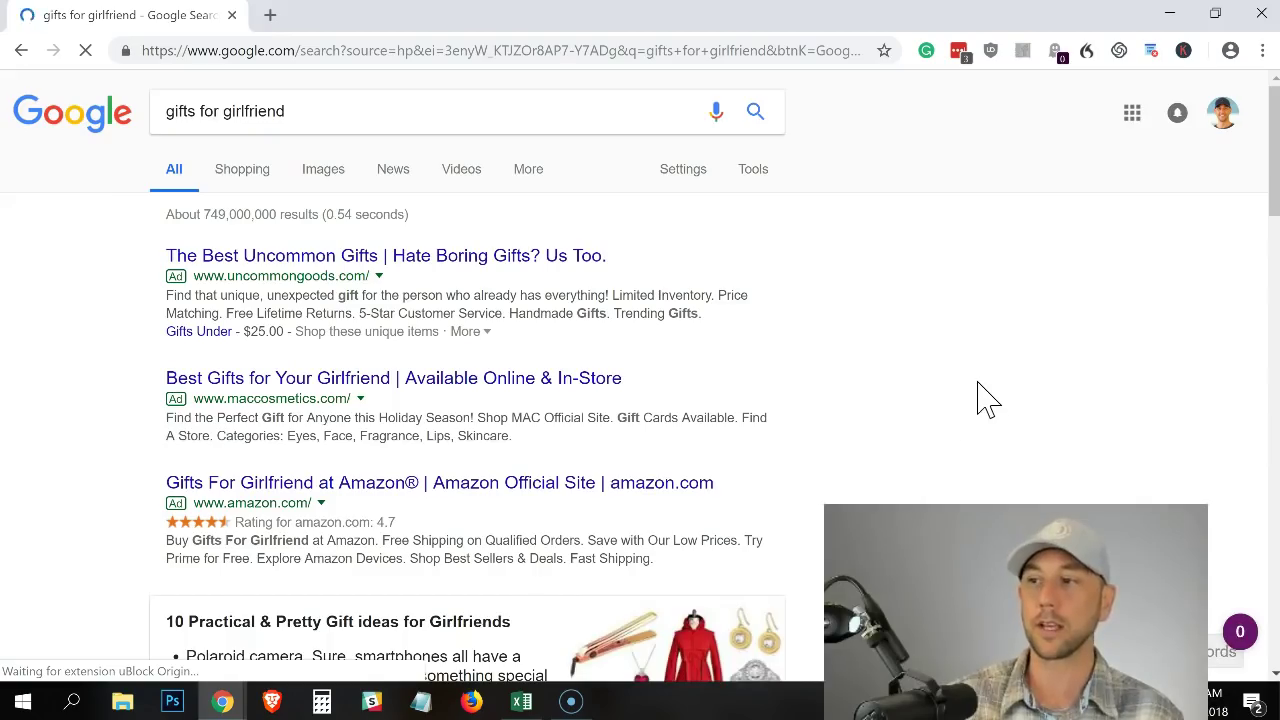
Step: Examine the related searches, the Related Keywords list and the query's volume, CPC and competition for "gifts for girlfriend"
scroll(977, 400, "down", 2)
scroll(985, 400, "down", 15)
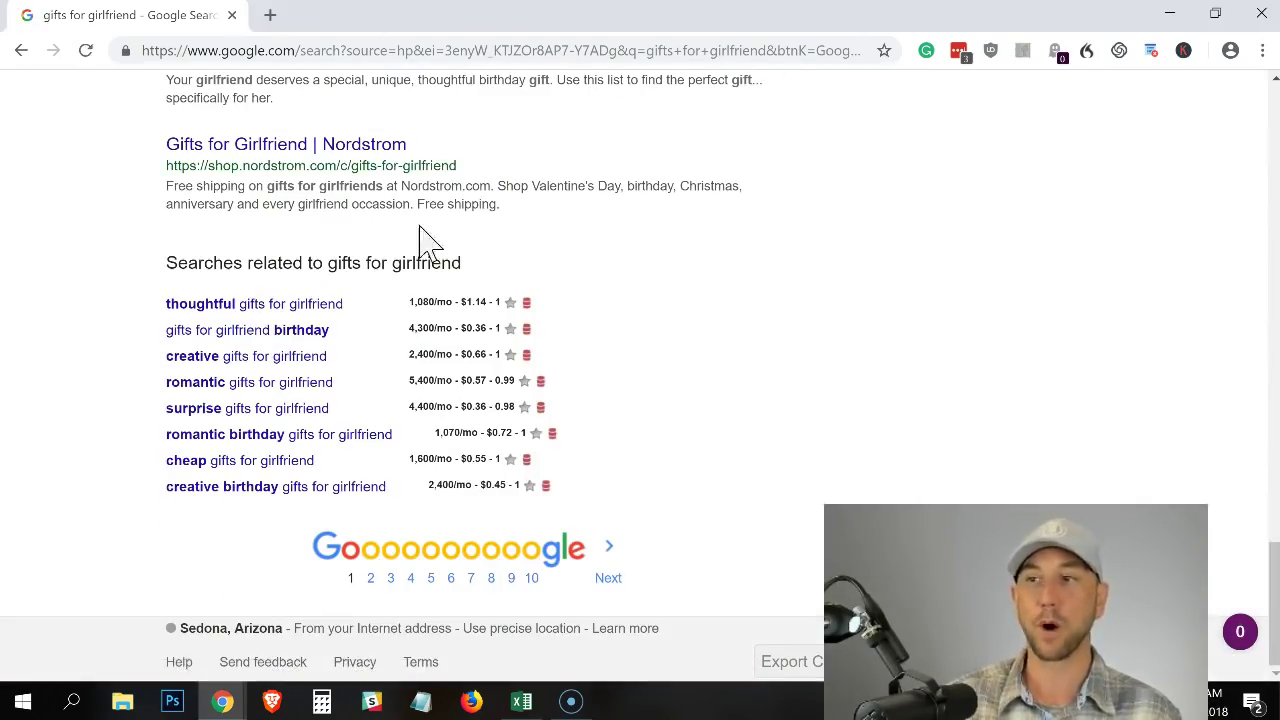
scroll(507, 320, "up", 17)
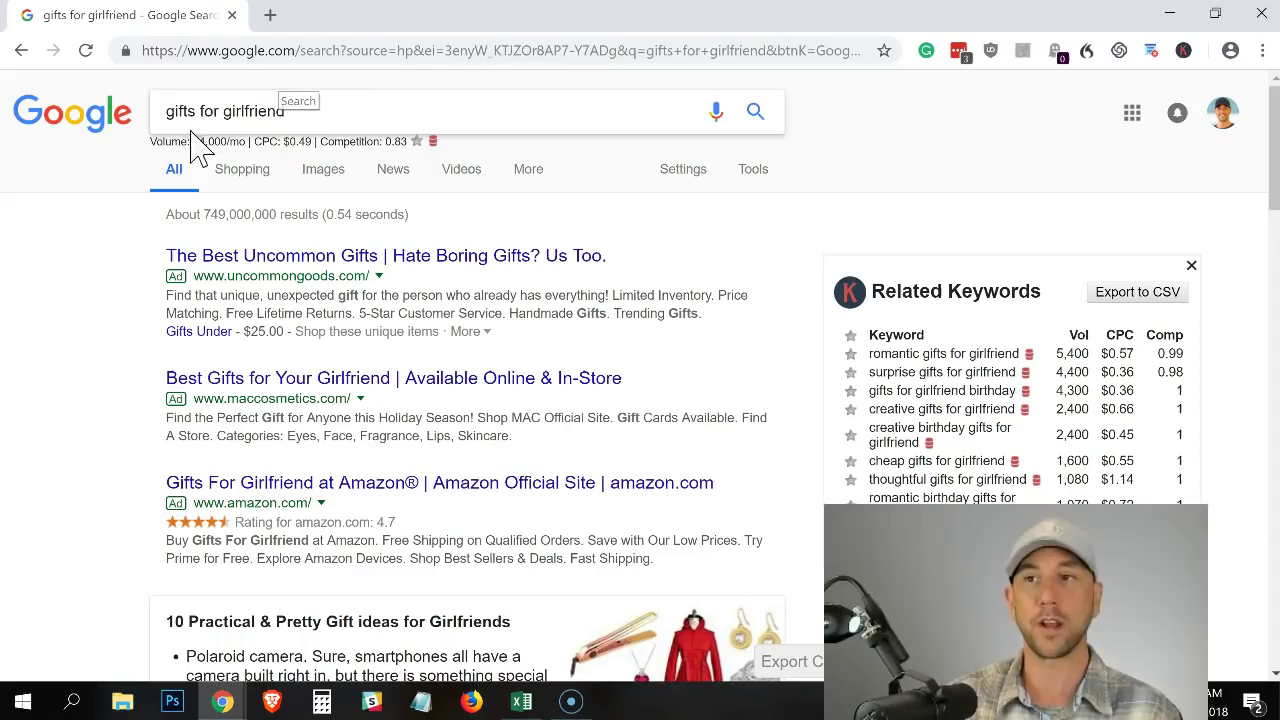
left_click_drag(152, 141, 409, 142)
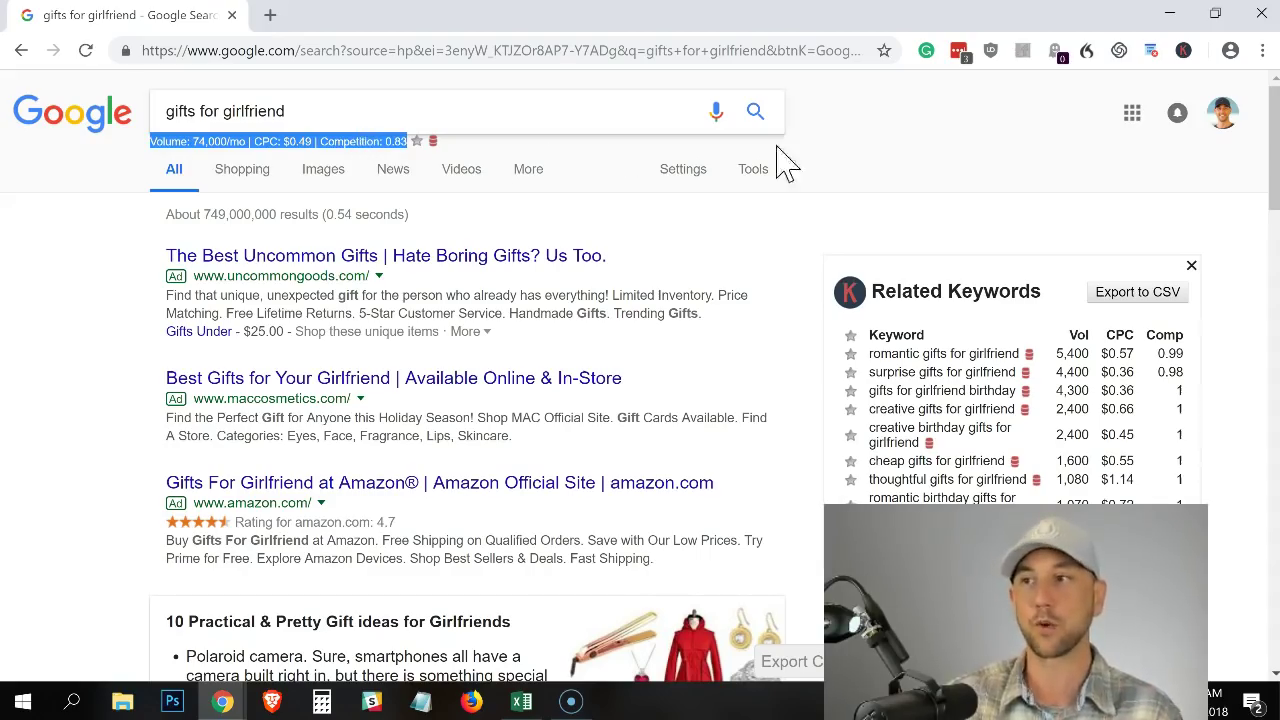
left_click(100, 232)
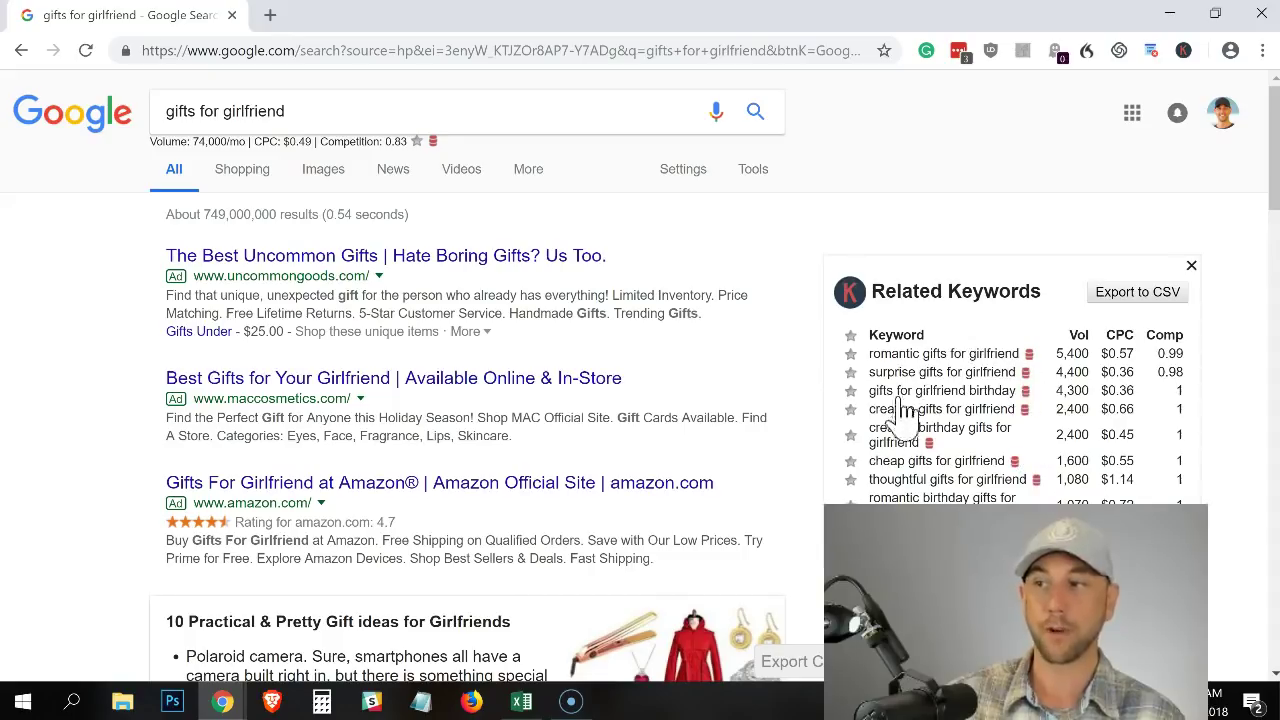
scroll(690, 354, "down", 15)
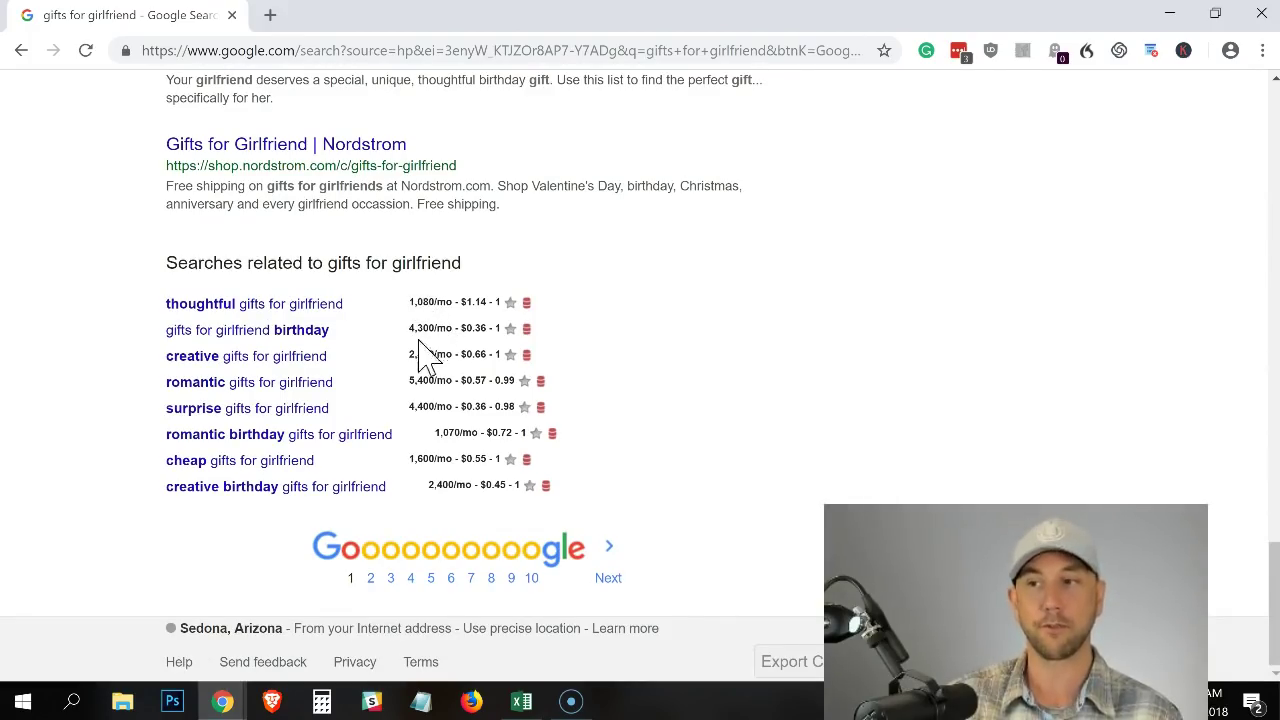
scroll(448, 470, "up", 20)
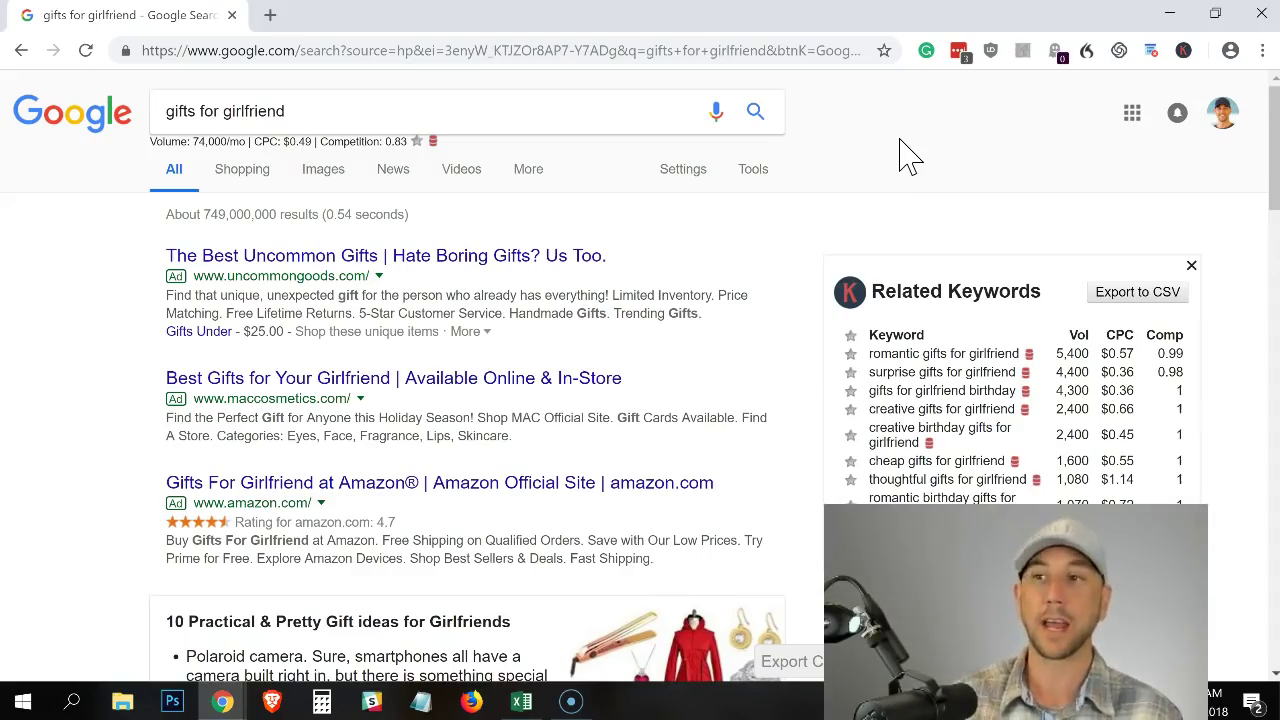
Step: Replace the query with "vegan dog" and search for the suggested phrase "vegan dog food"
left_click(457, 117)
type("ve")
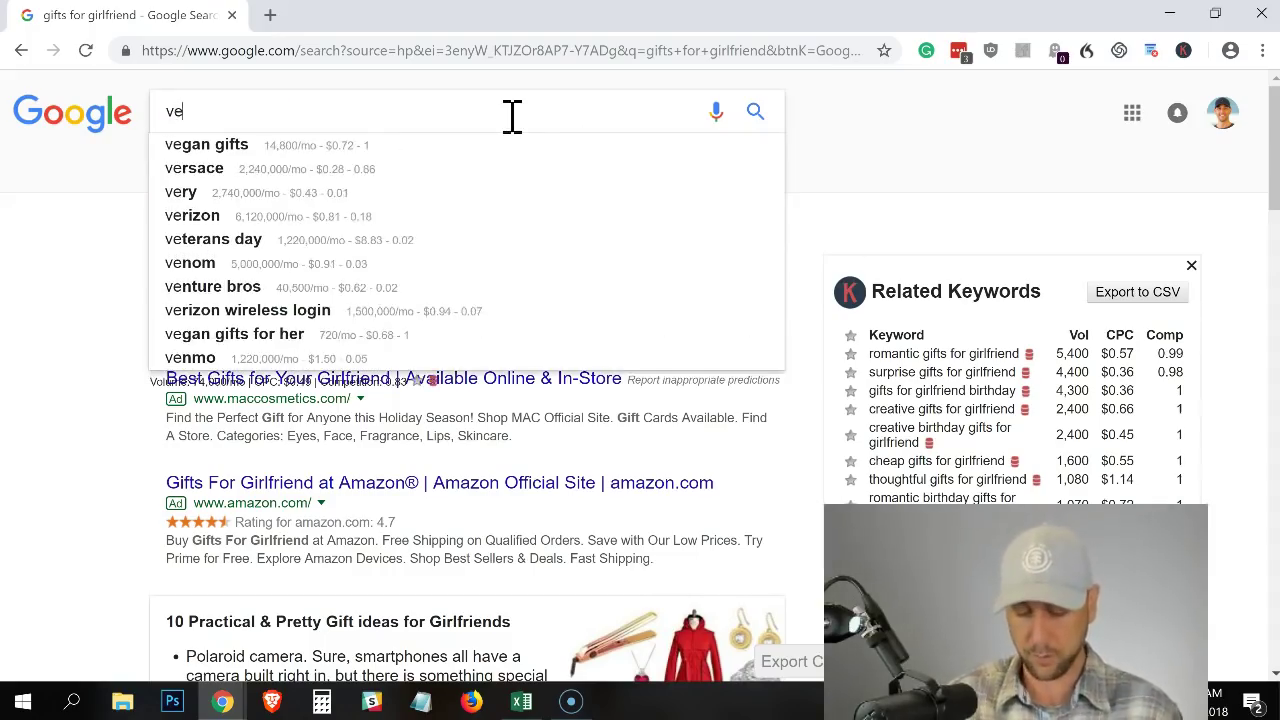
type("gan doo")
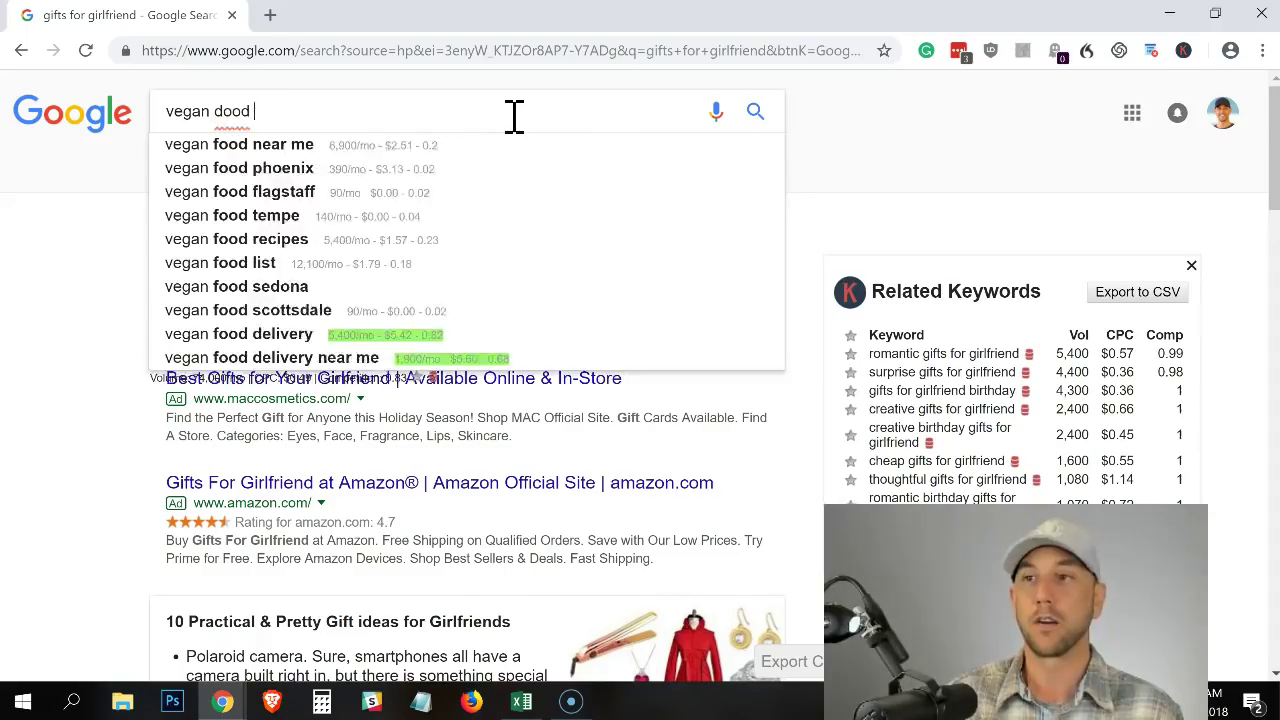
key("BackSpace")
type("g")
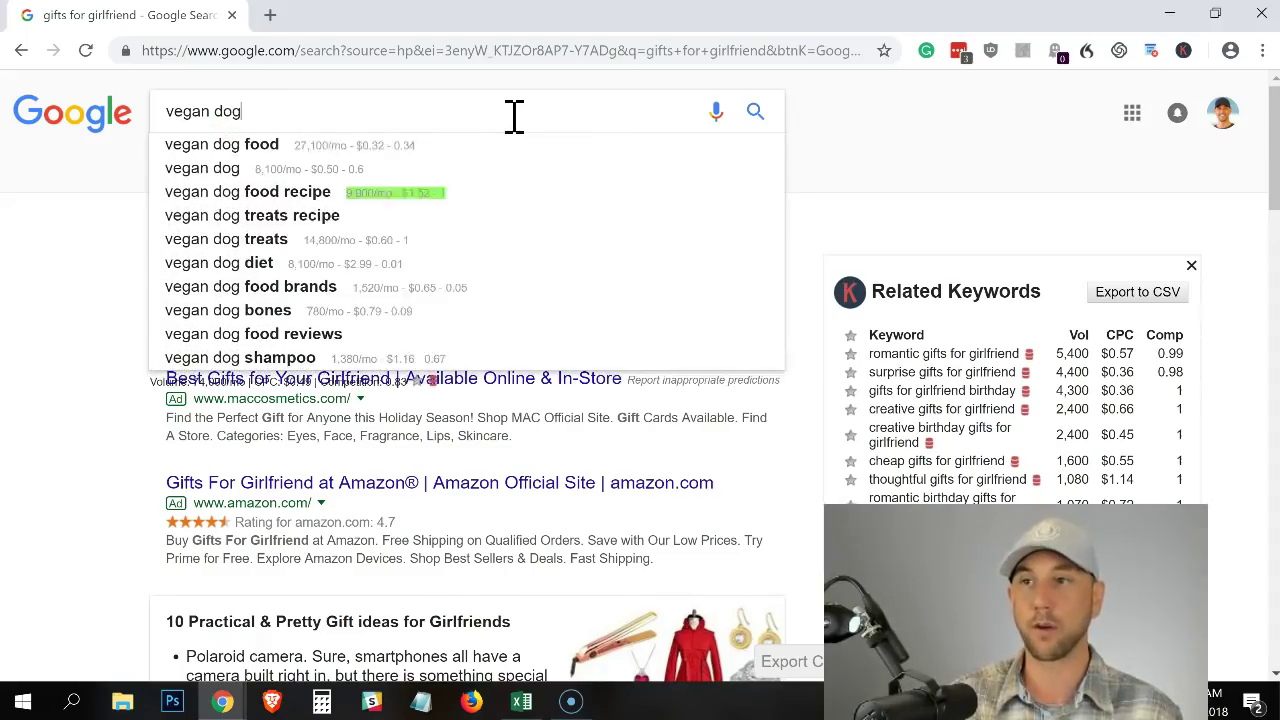
left_click(224, 148)
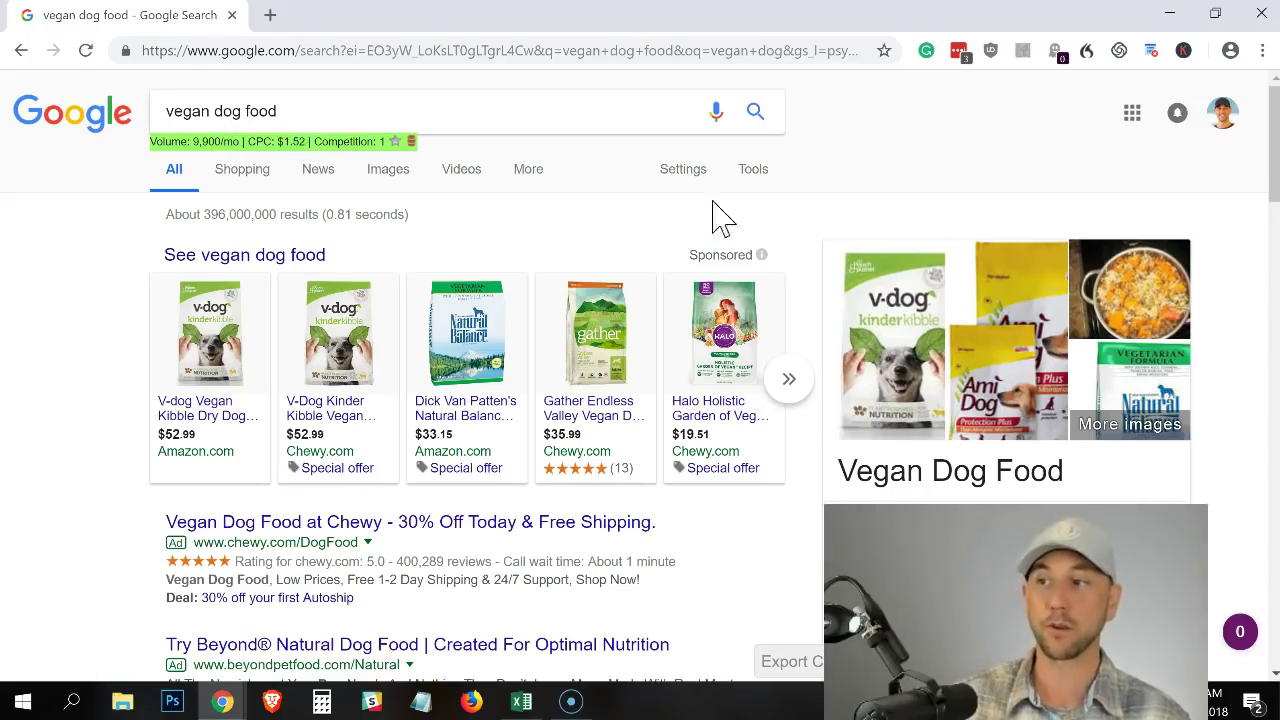
Step: Examine the search volumes of the related keywords and related searches for "vegan dog food"
scroll(740, 222, "down", 1)
scroll(755, 230, "down", 6)
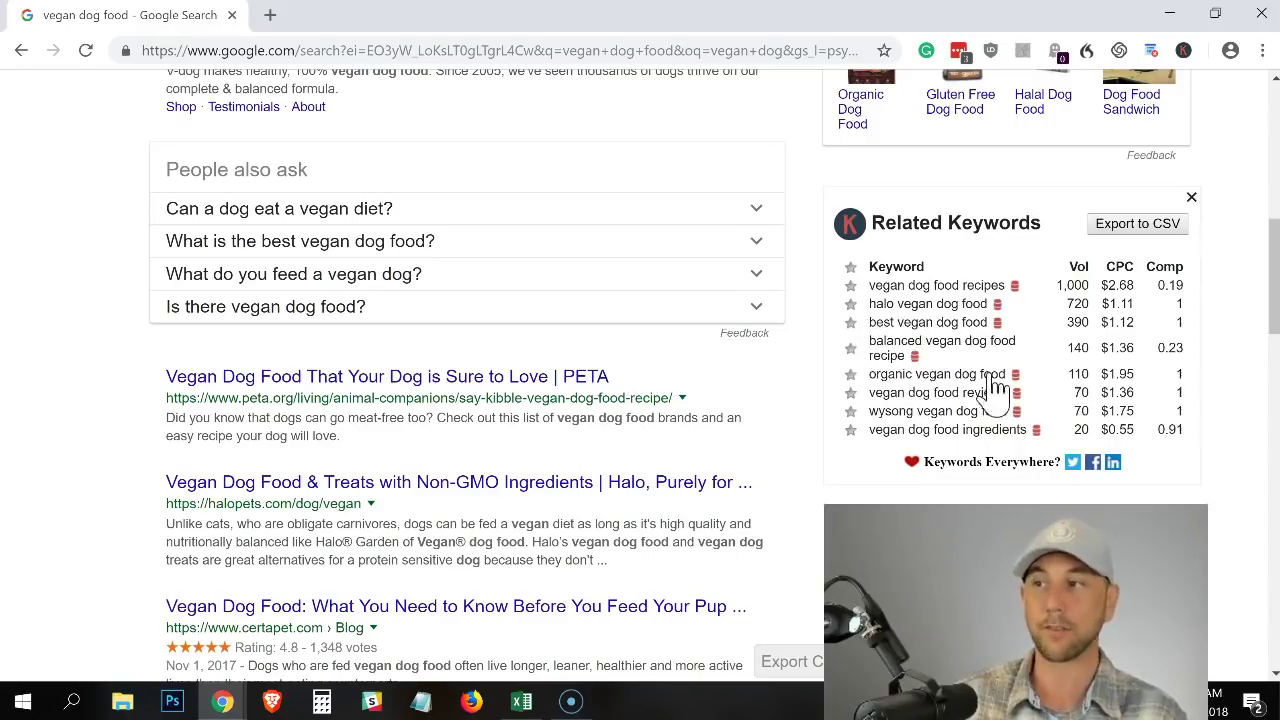
scroll(886, 363, "down", 20)
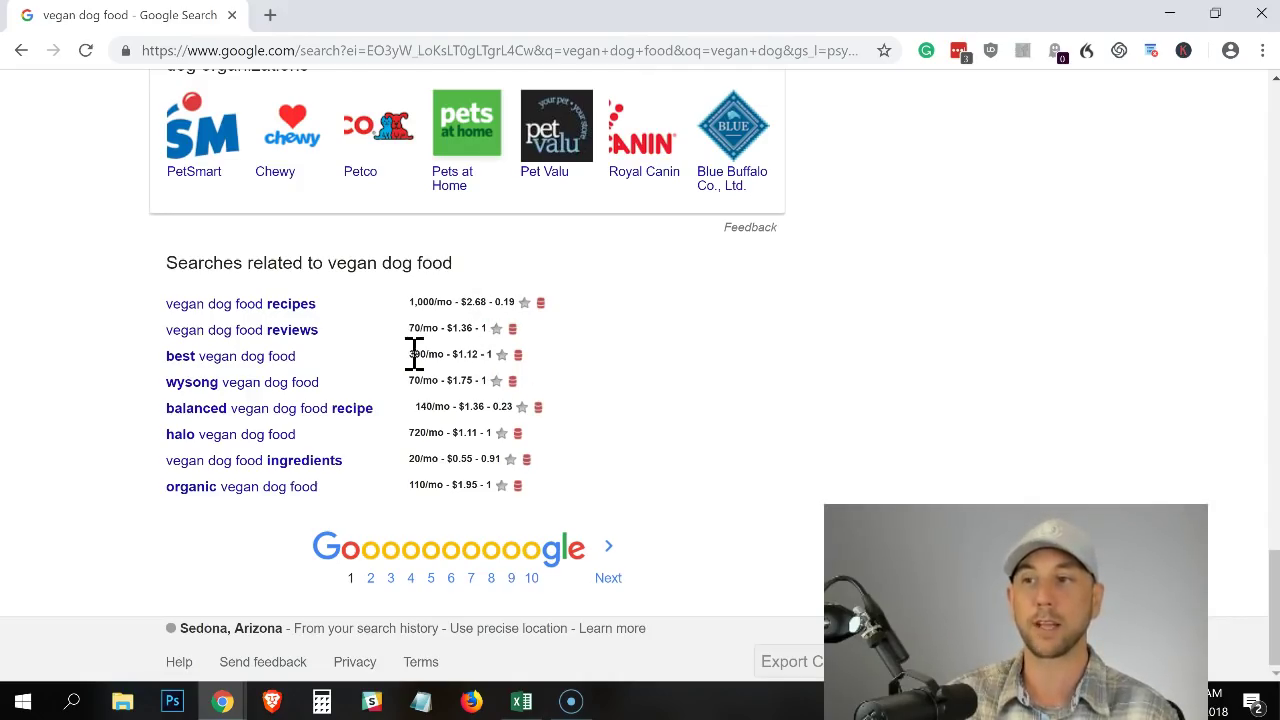
left_click_drag(409, 354, 444, 356)
scroll(630, 370, "up", 15)
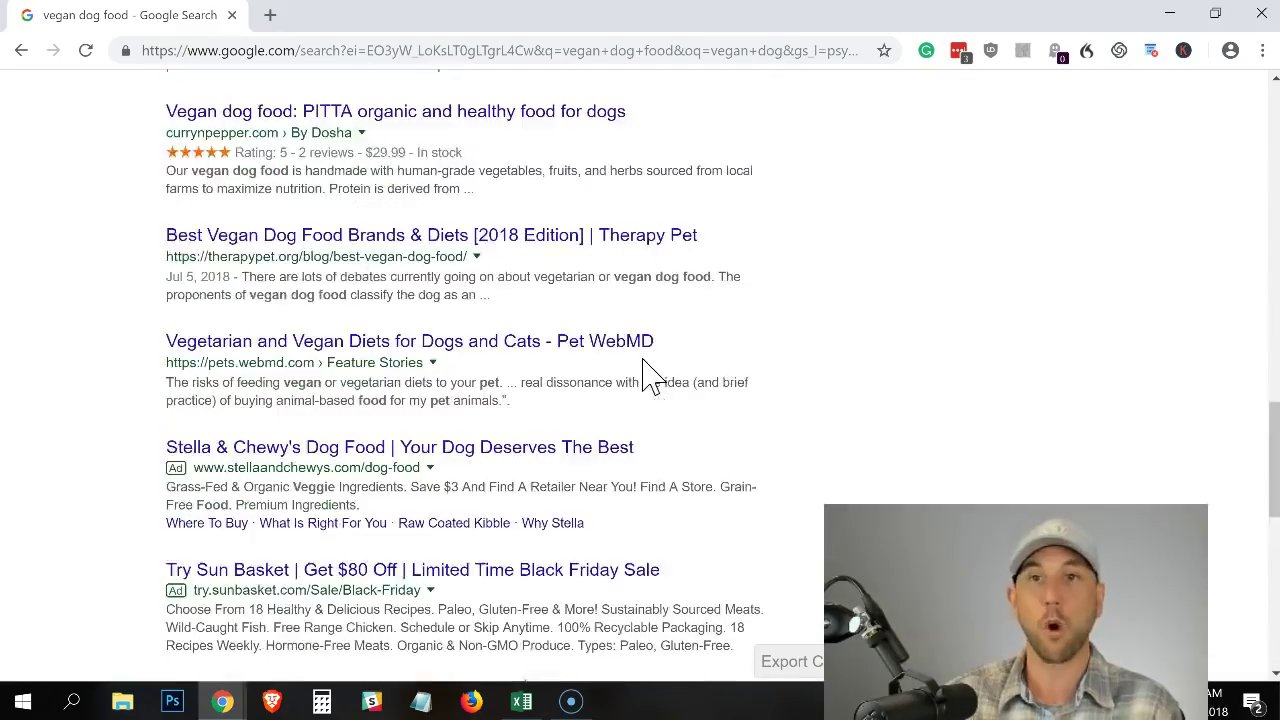
scroll(640, 365, "up", 5)
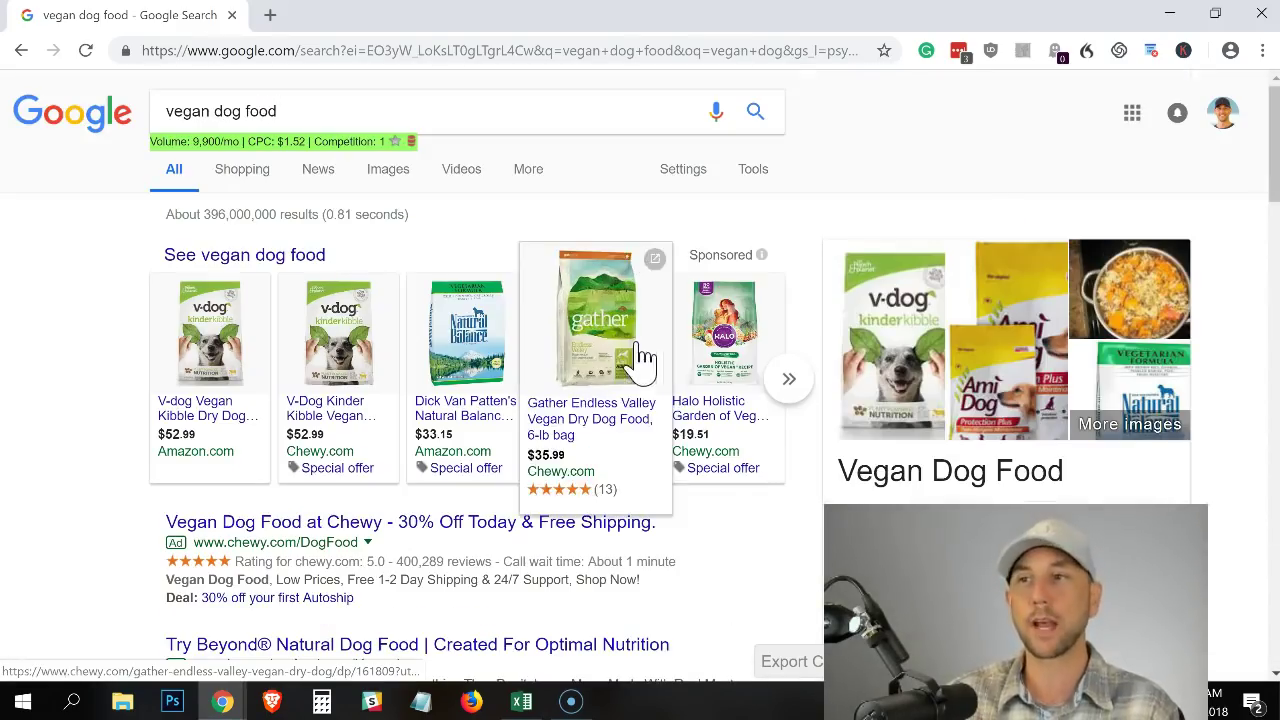
Step: Replace the query with "fpv drone" and run the Google search
left_click(363, 112)
triple_click(363, 112)
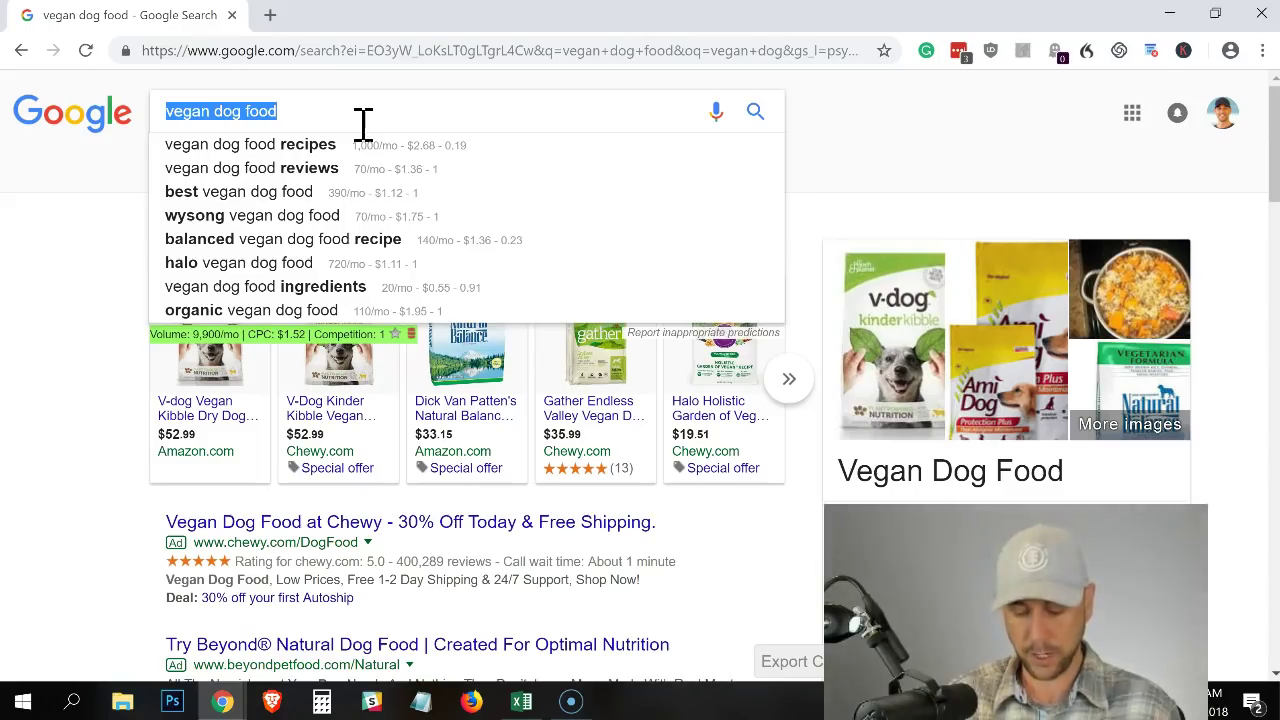
type("fpv")
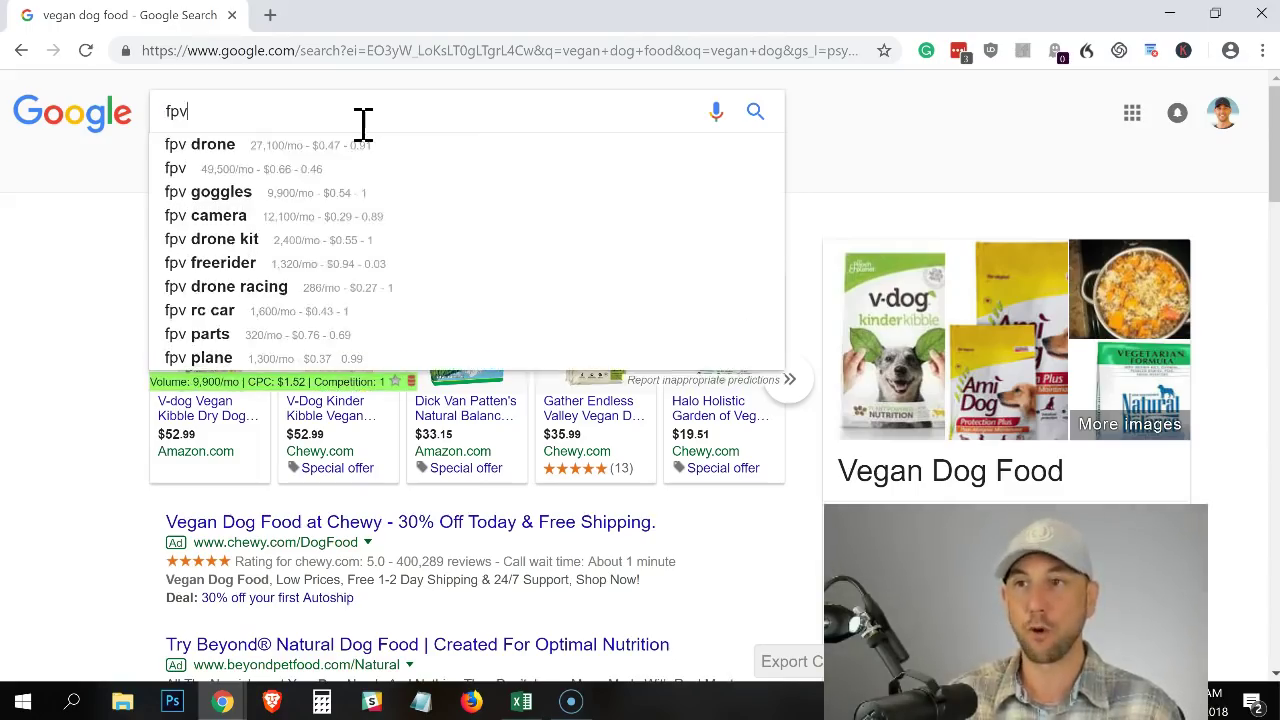
type(" drone")
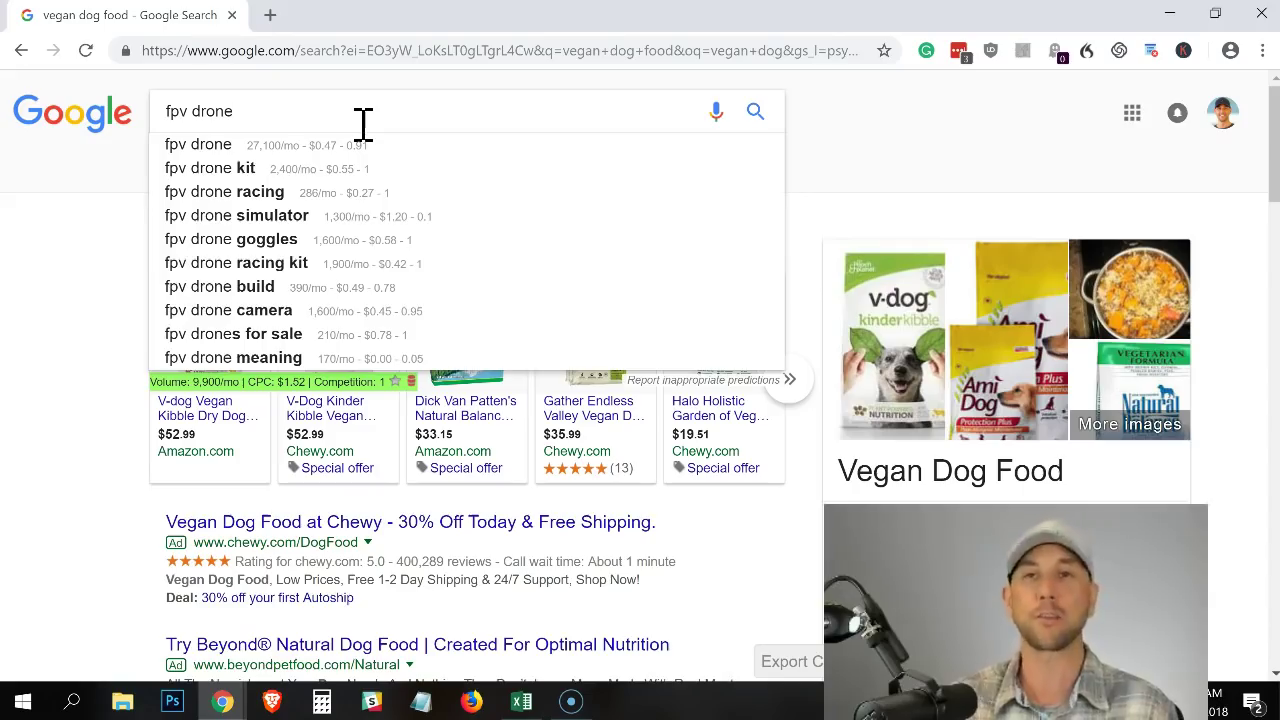
key("Return")
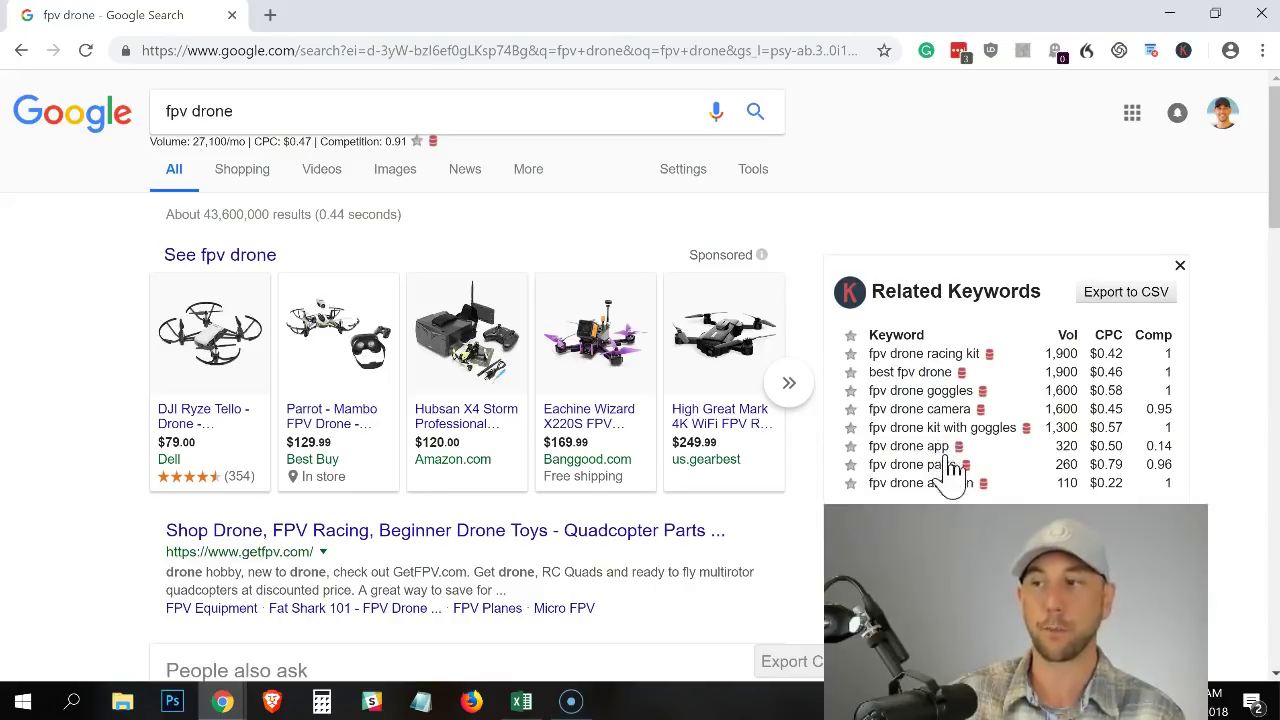
Step: Review the related searches and their keyword metrics for "fpv drone"
scroll(785, 385, "down", 15)
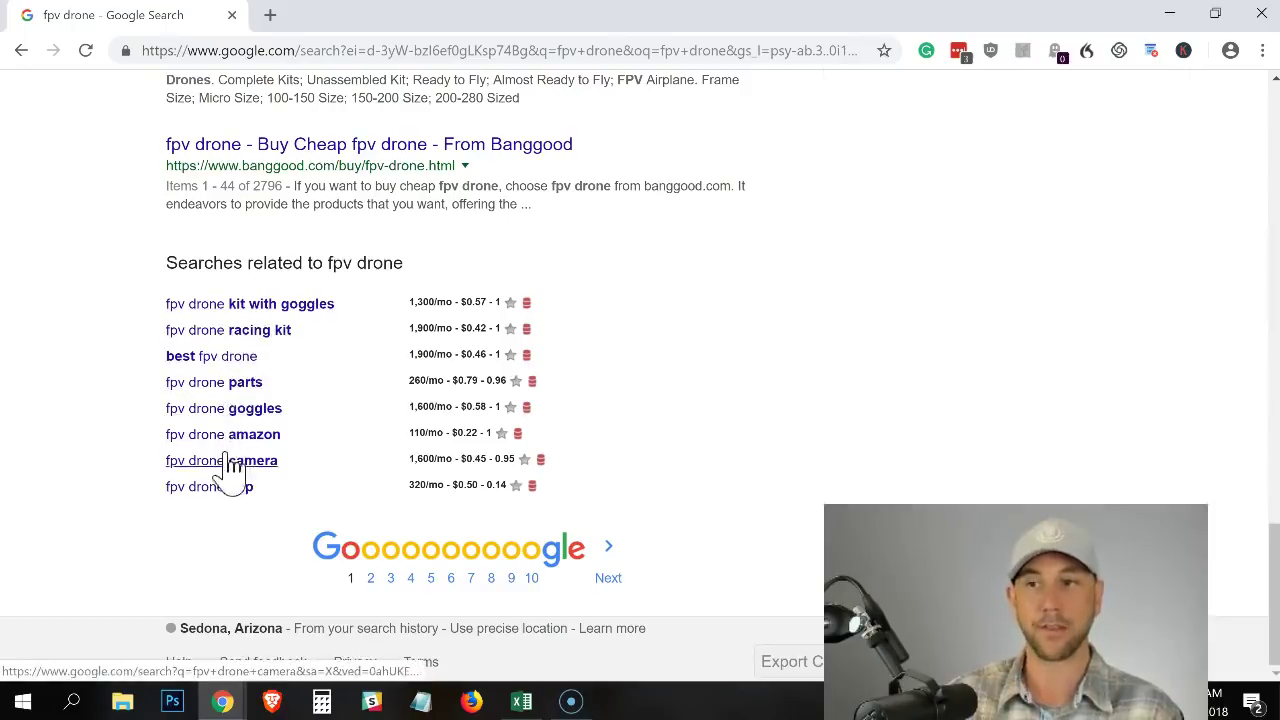
scroll(371, 451, "up", 15)
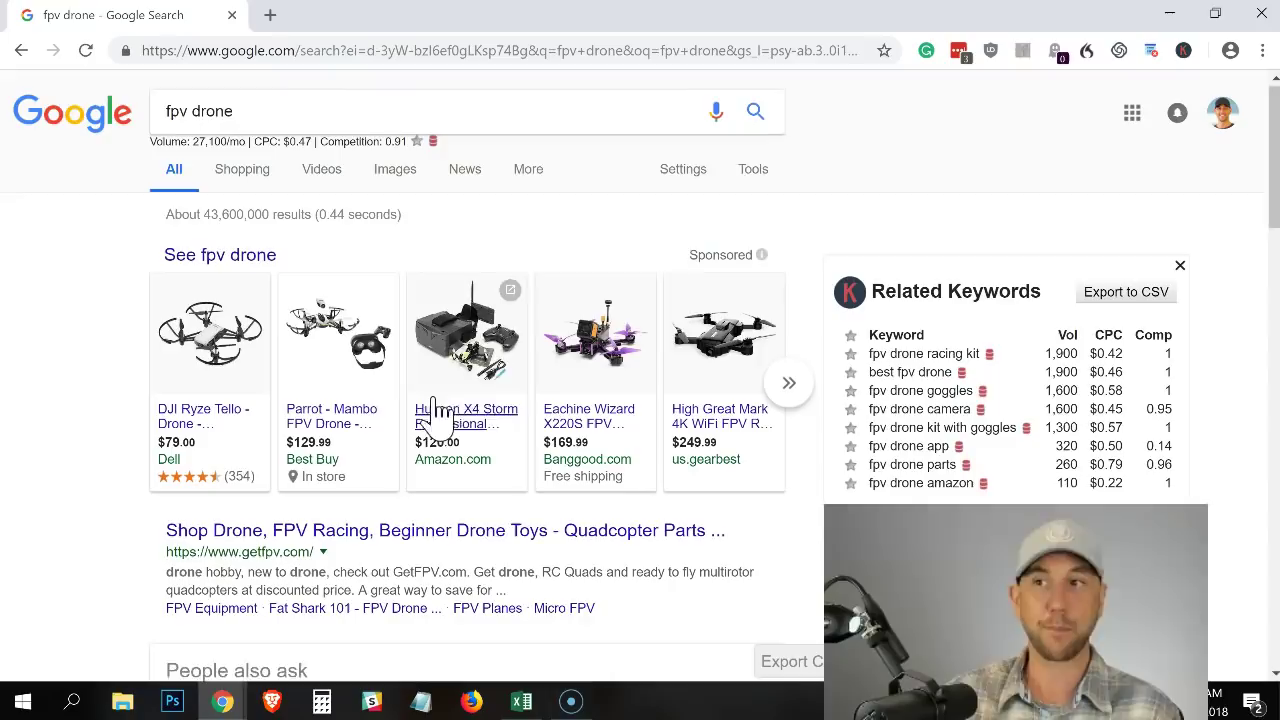
mouse_move(450, 378)
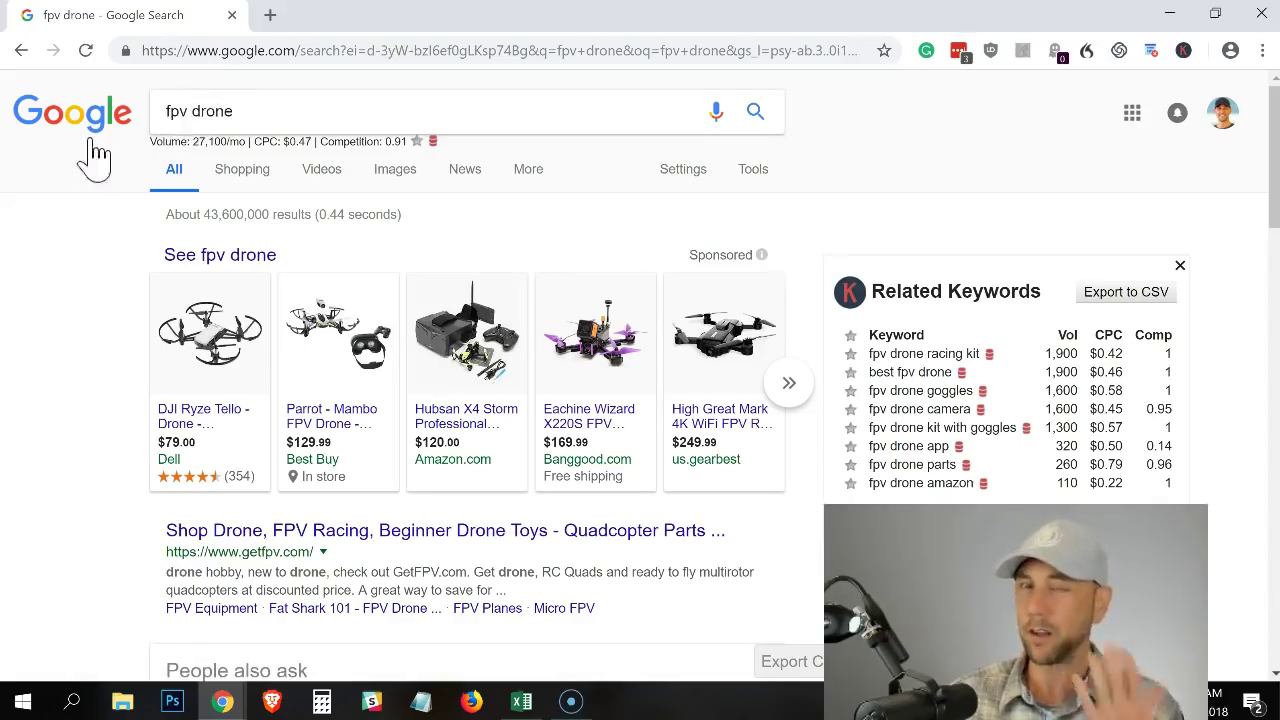
Step: Replace "fpv" with "racing" in the query and search for "racing drone"
double_click(180, 111)
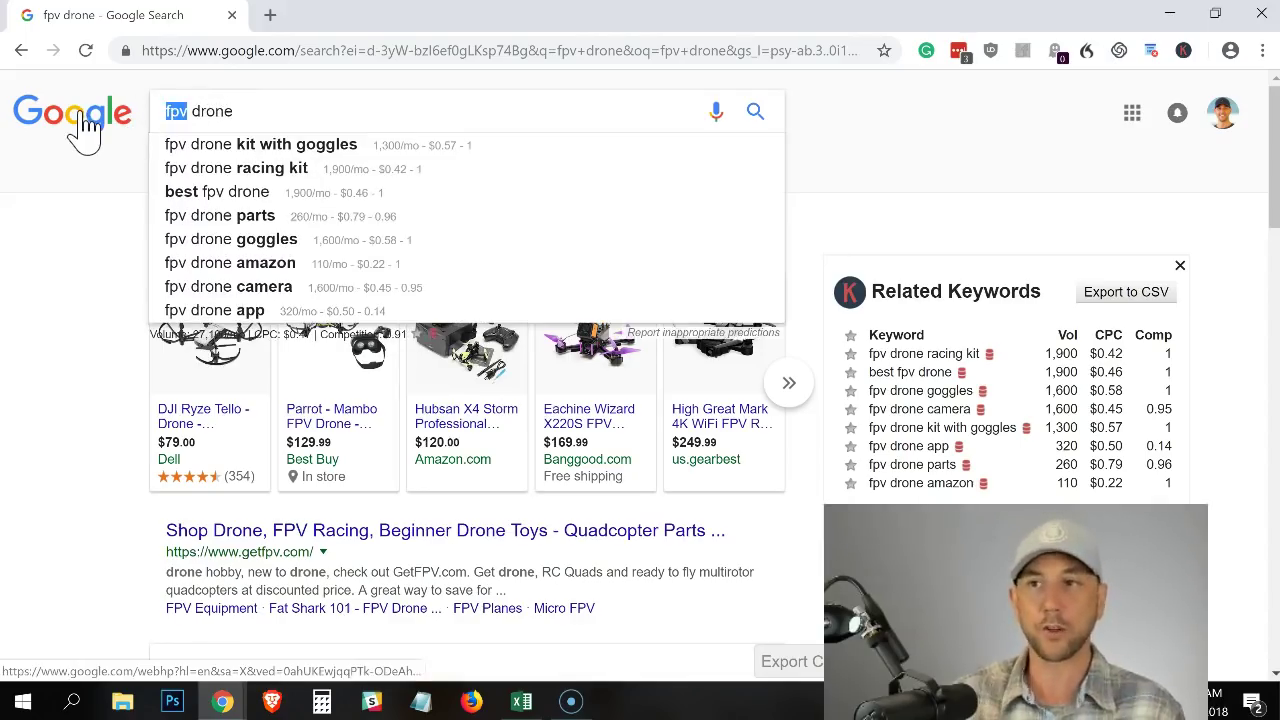
left_click(137, 171)
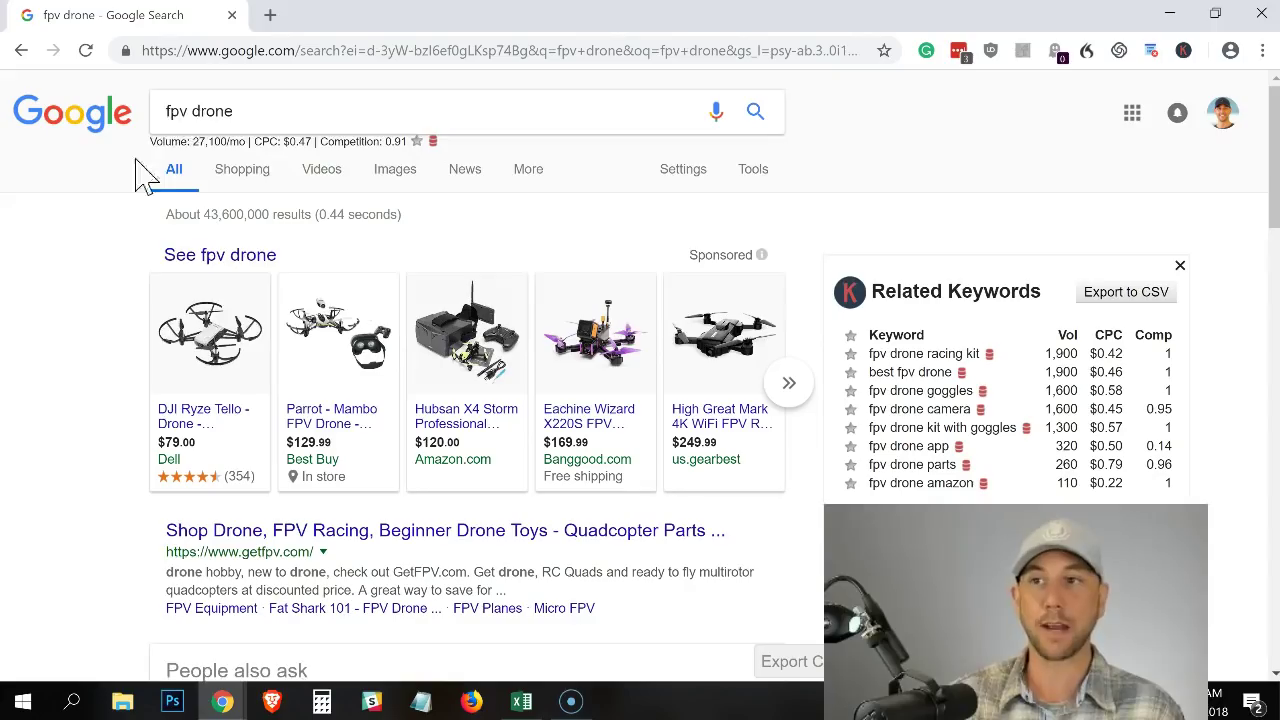
double_click(180, 111)
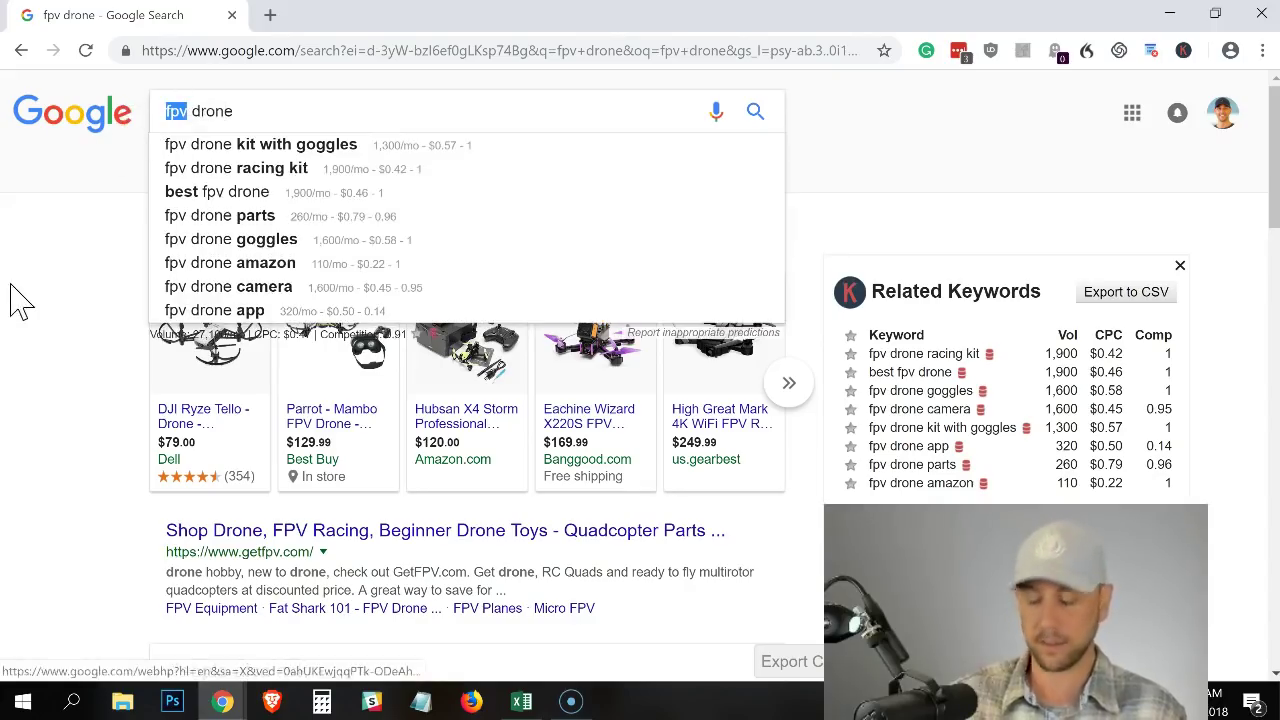
type("racing")
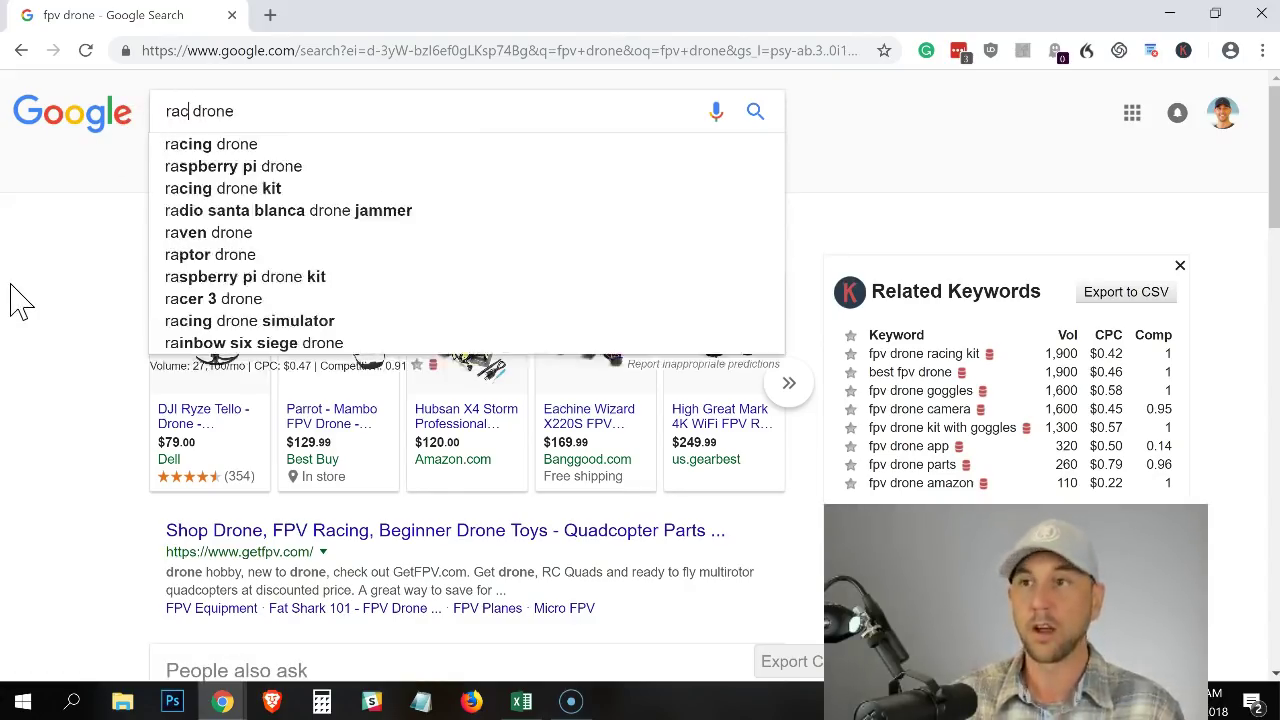
key("Return")
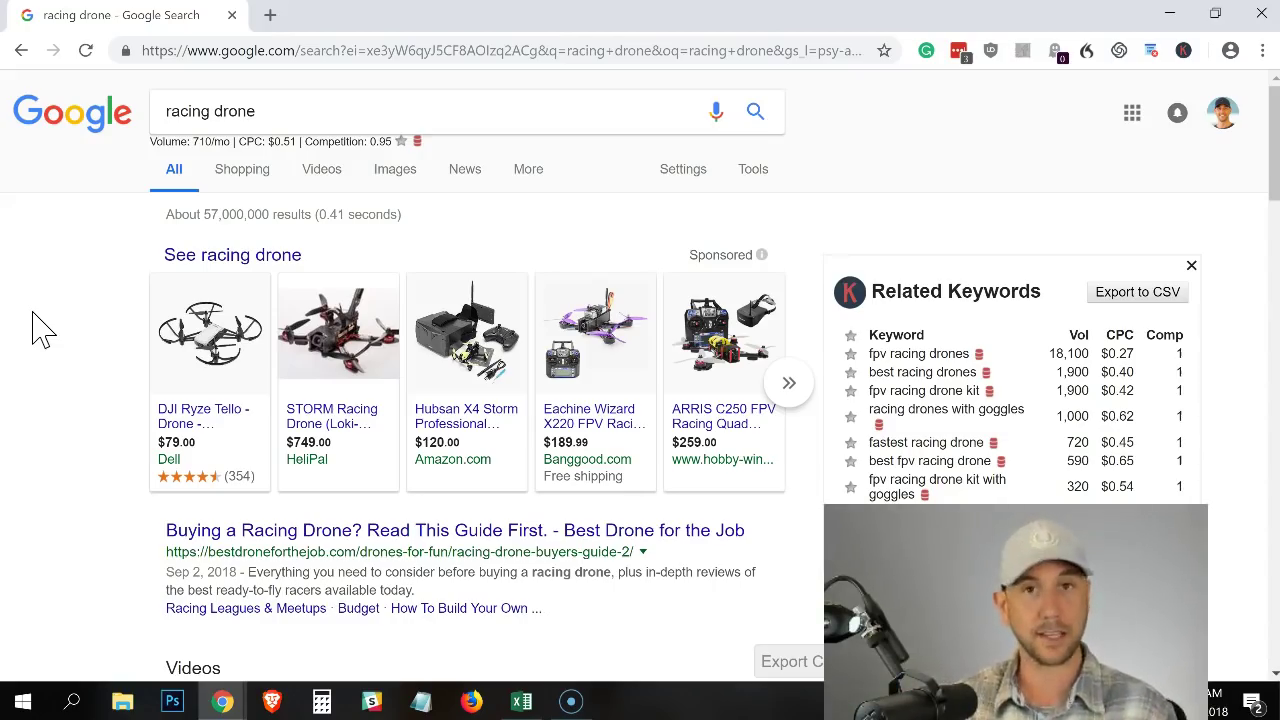
key("alt+Tab")
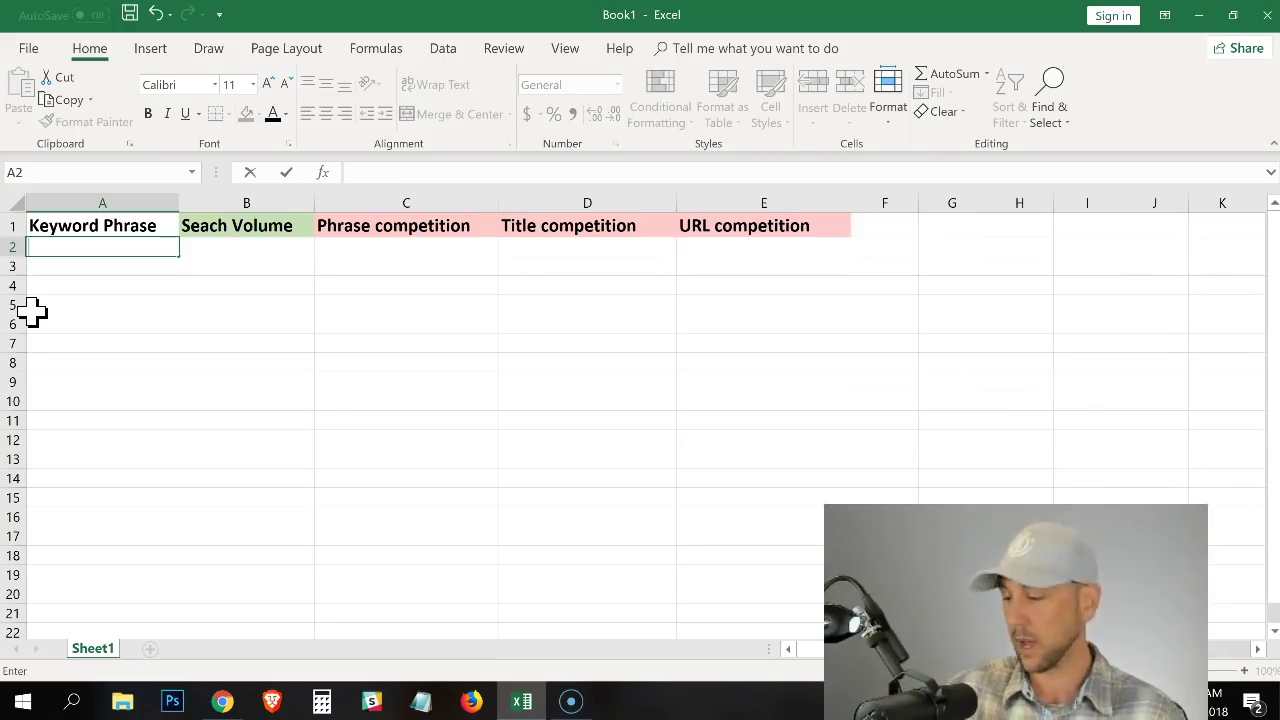
left_click(77, 254)
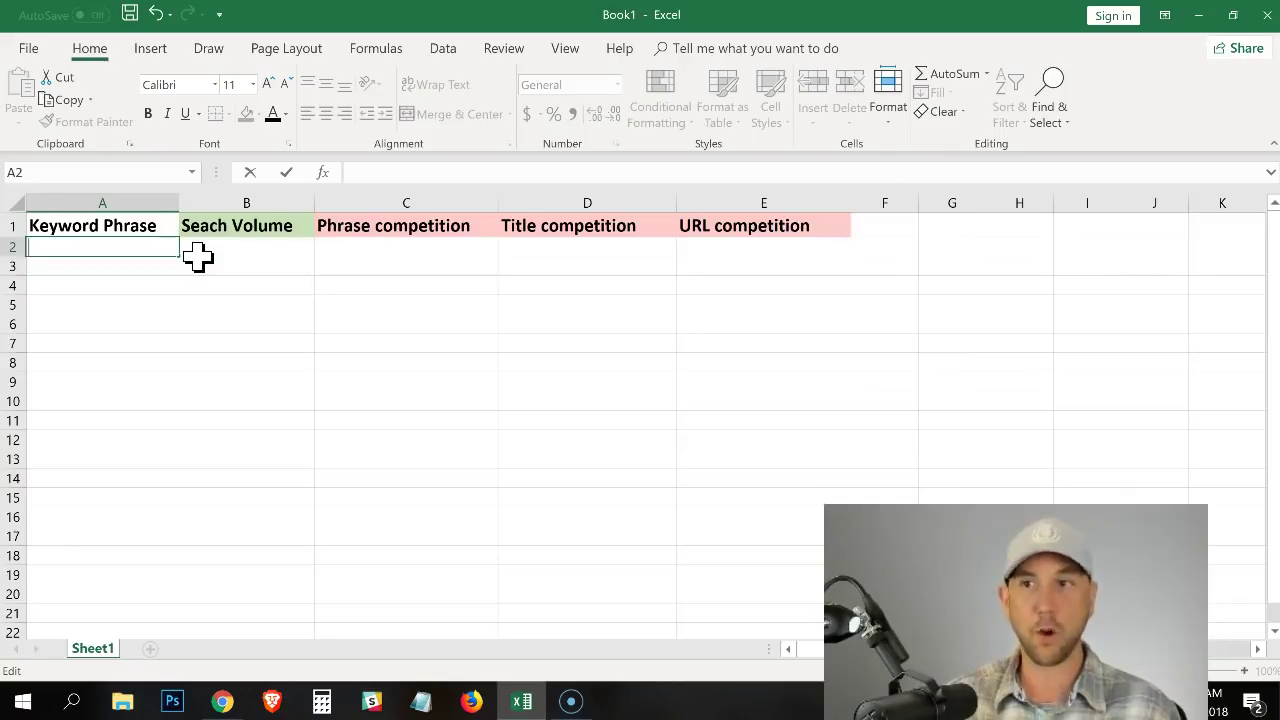
Step: Switch to Chrome, replace the query with "gifts for dad" and run the Google search
key("alt+Tab")
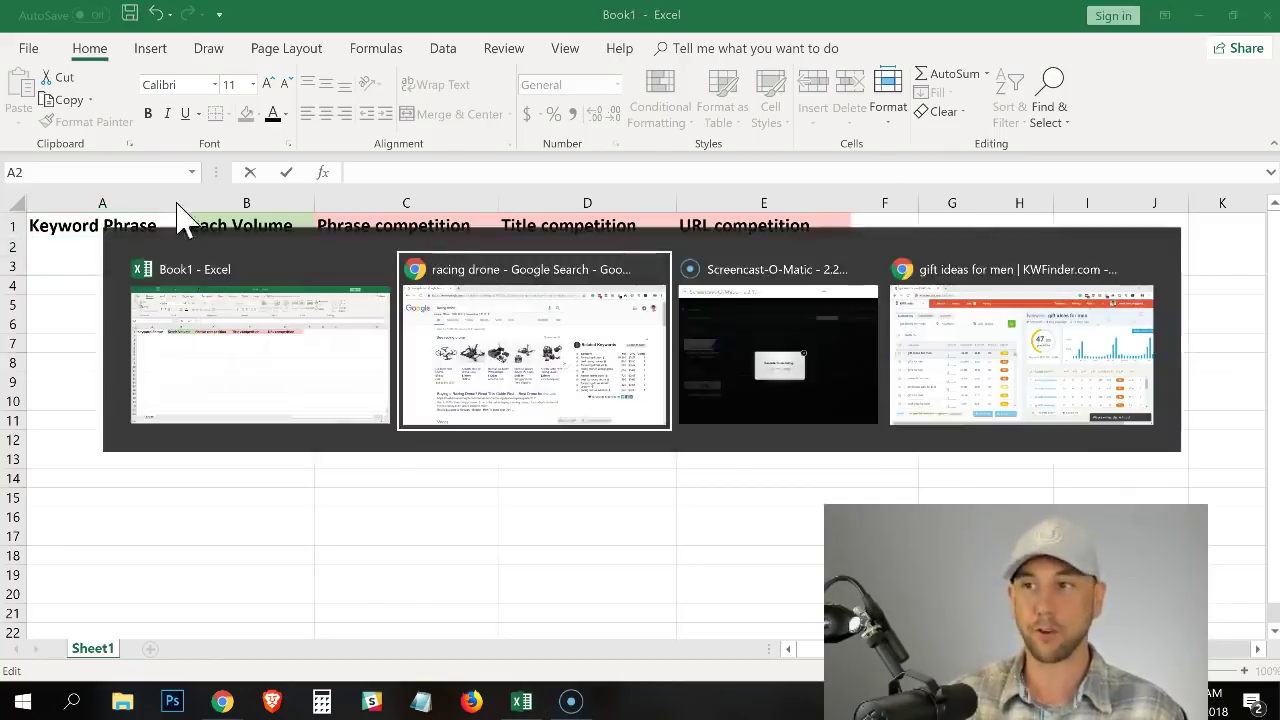
left_click(316, 111)
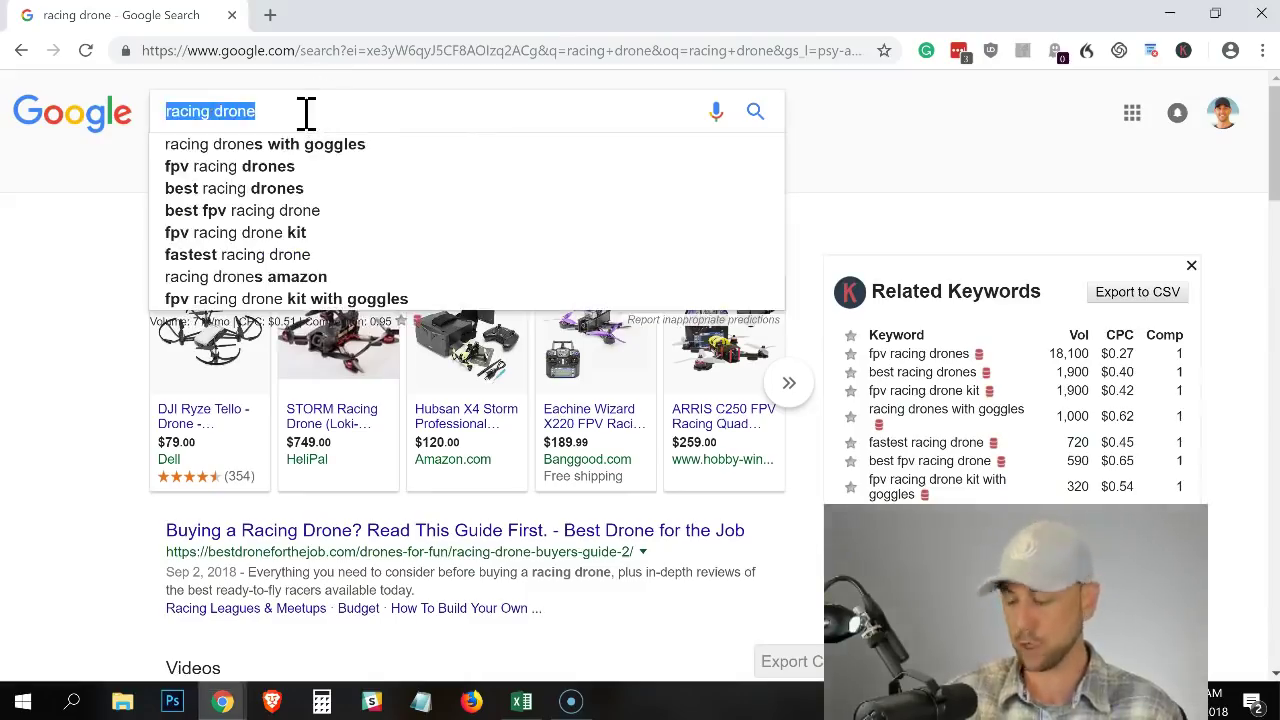
key("BackSpace")
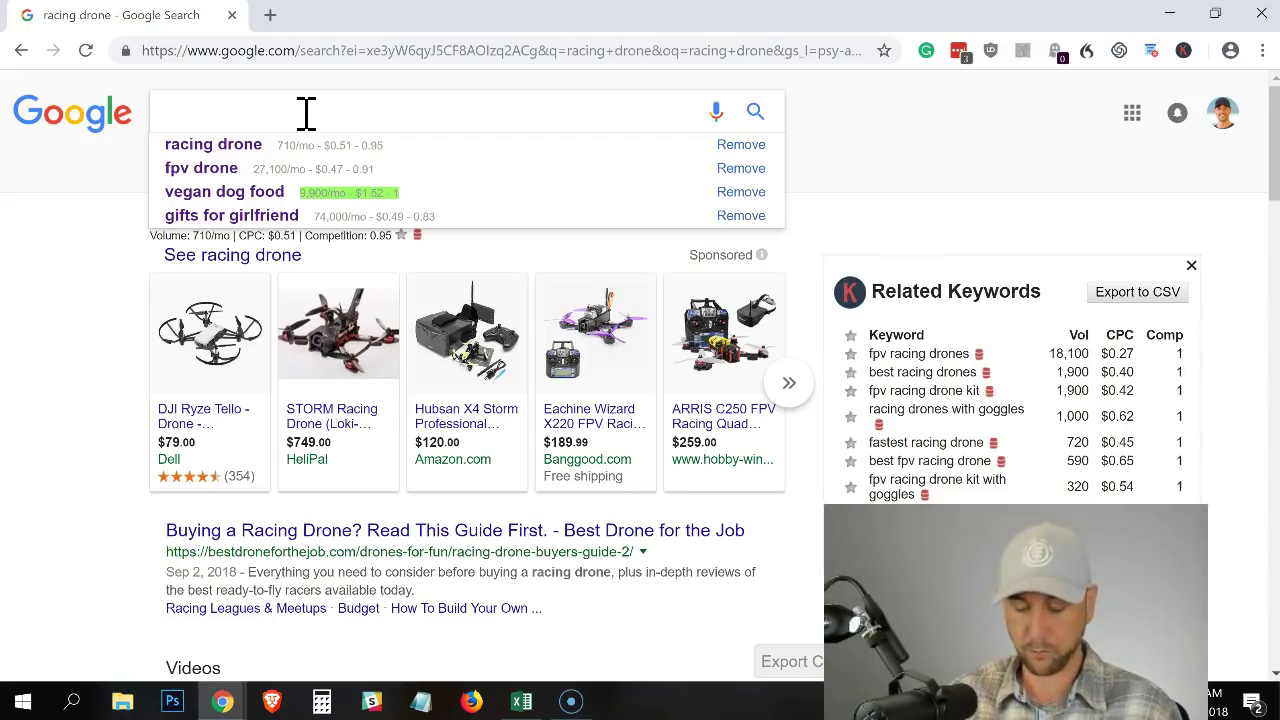
type("gifts for dad")
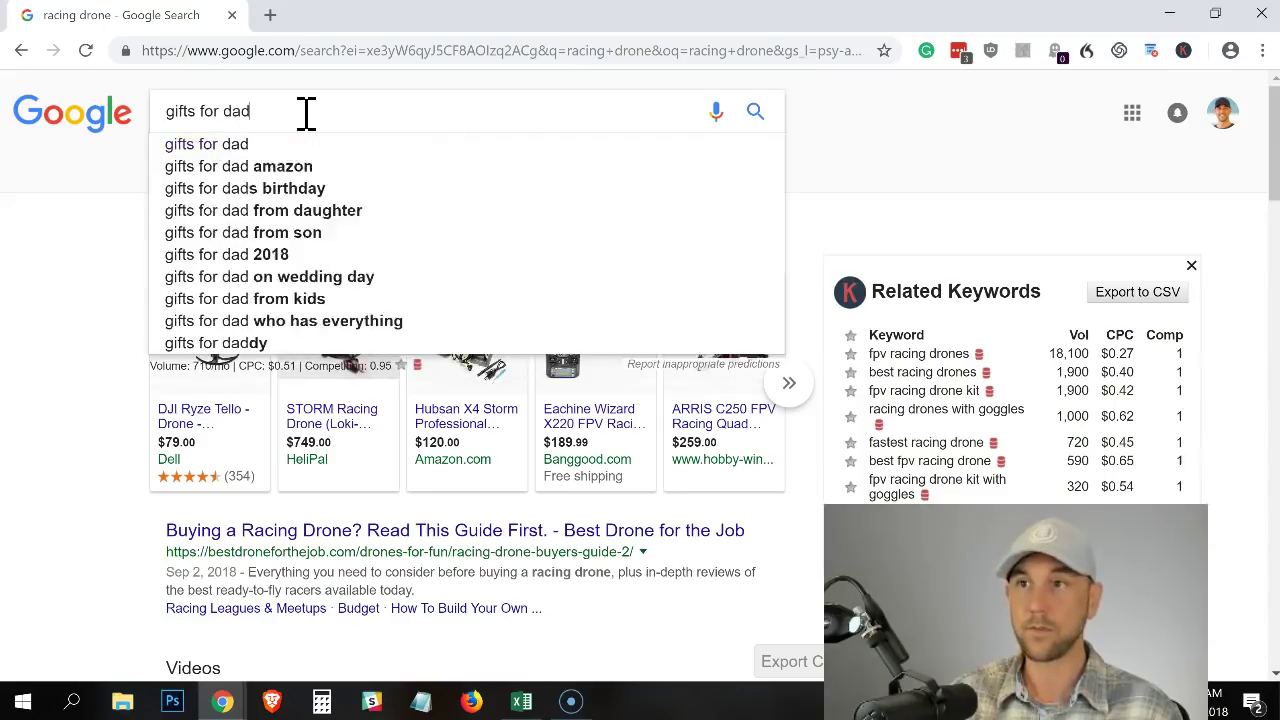
key("Return")
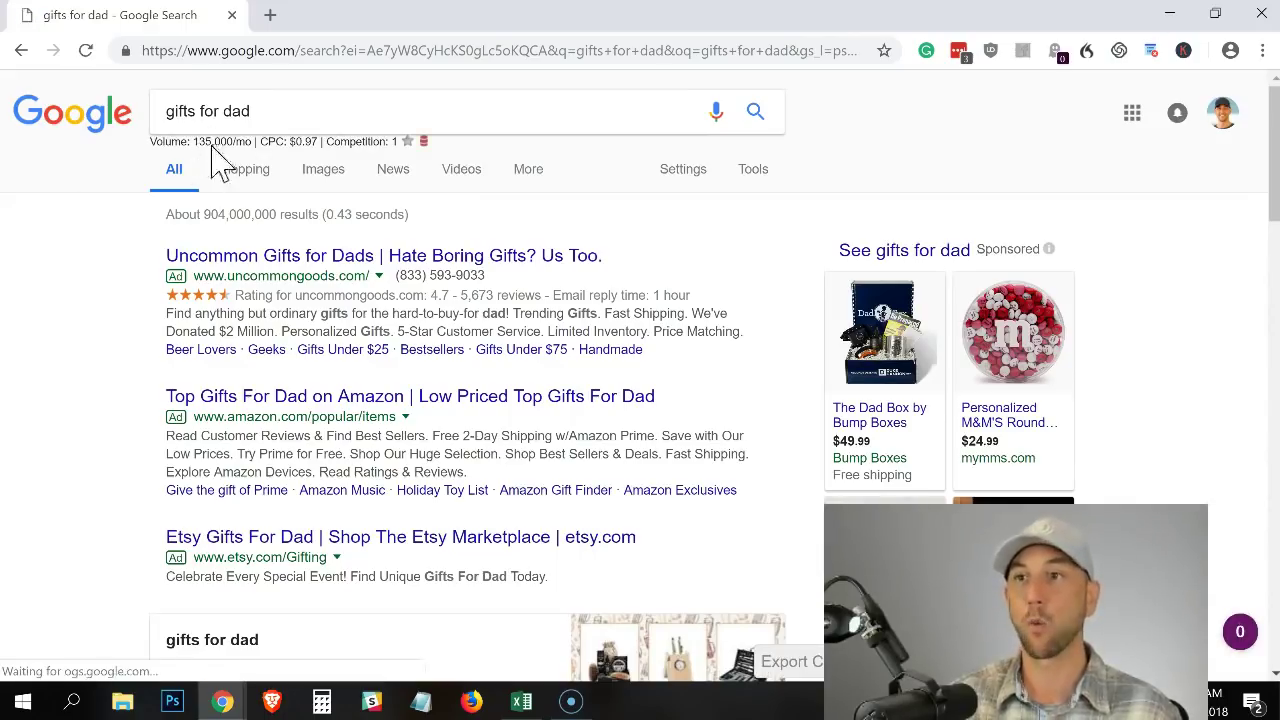
Step: Switch to Excel and record "Gifts for dad" in A2 with a search volume of 135000 in B2
key("alt+Tab")
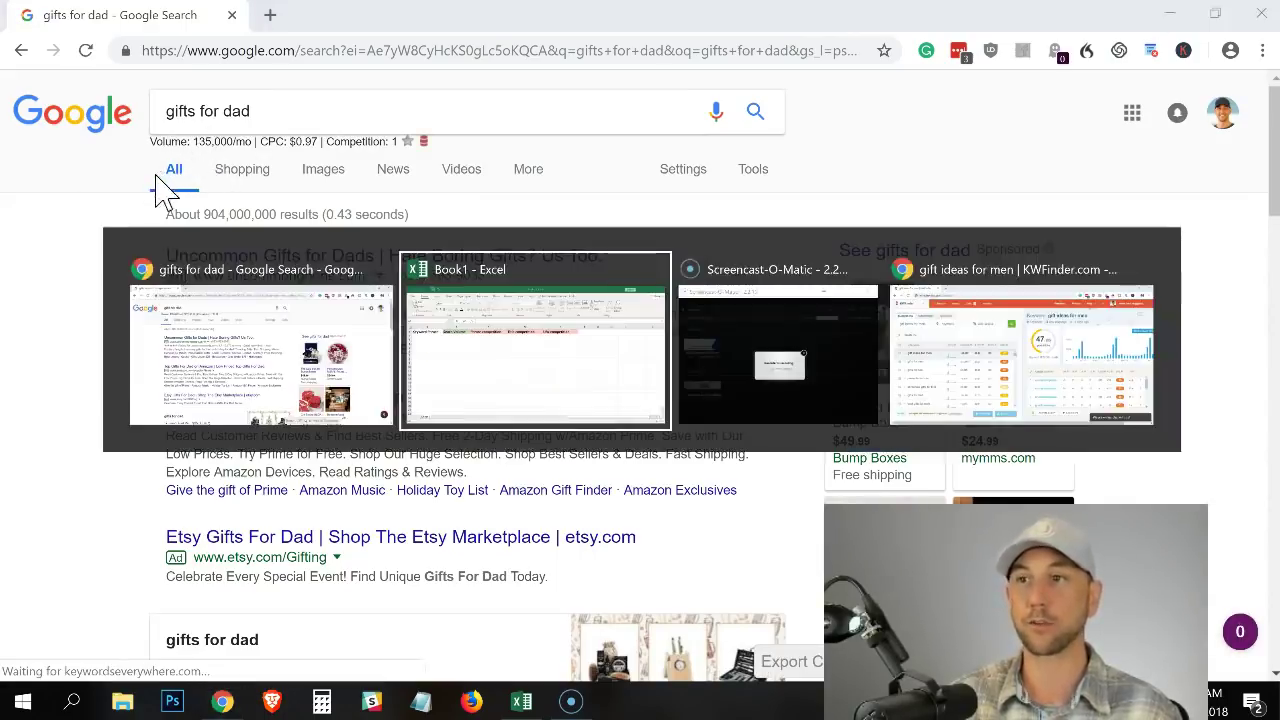
double_click(75, 247)
type("G")
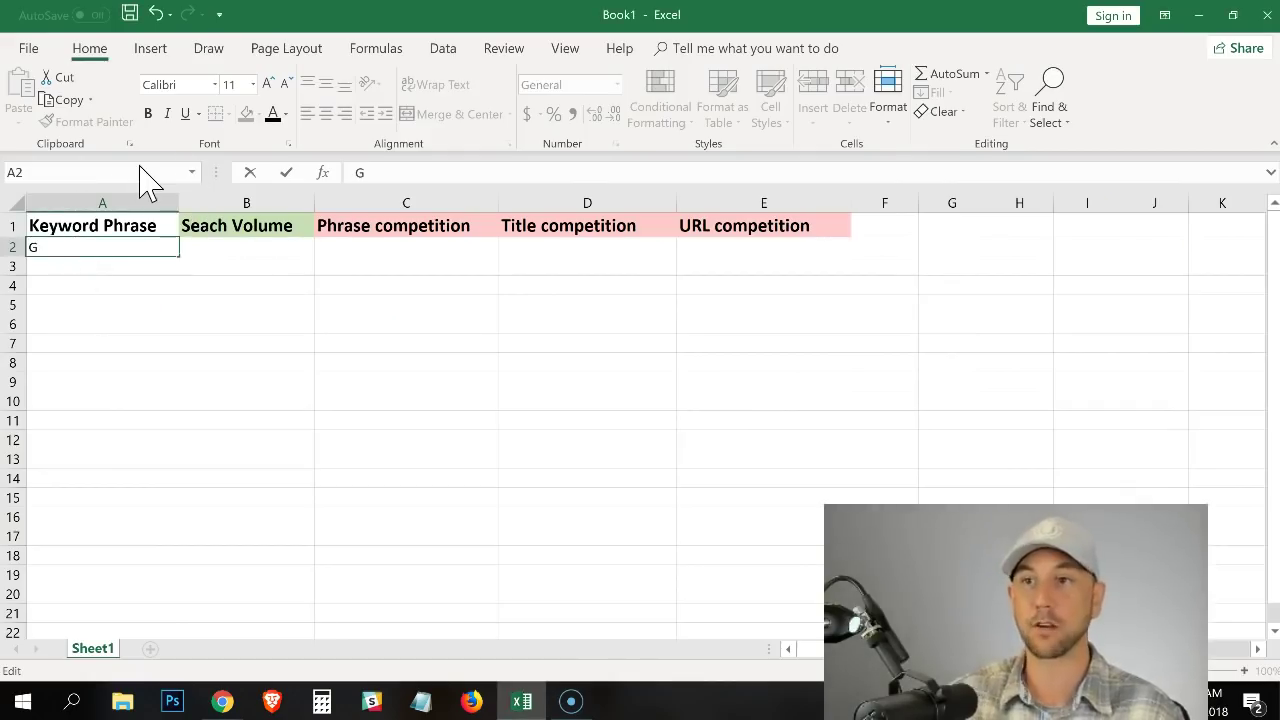
type("ifts for dad")
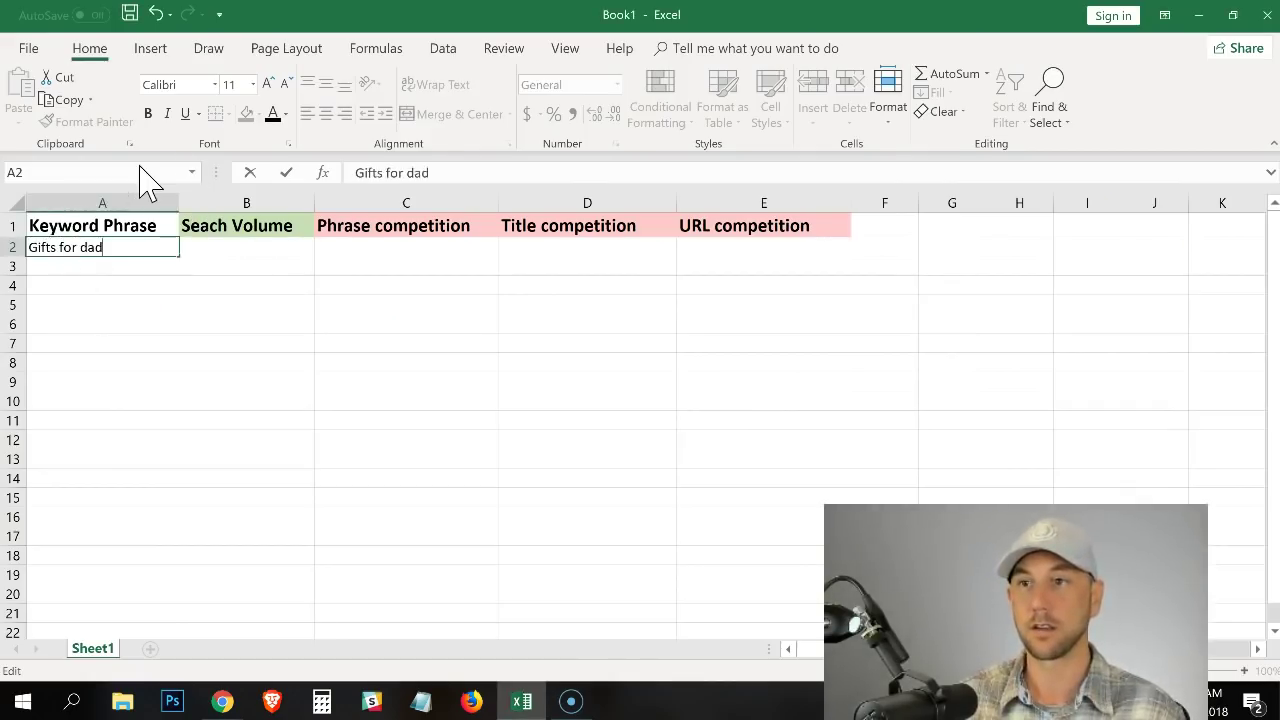
key("Tab")
key("alt+Tab")
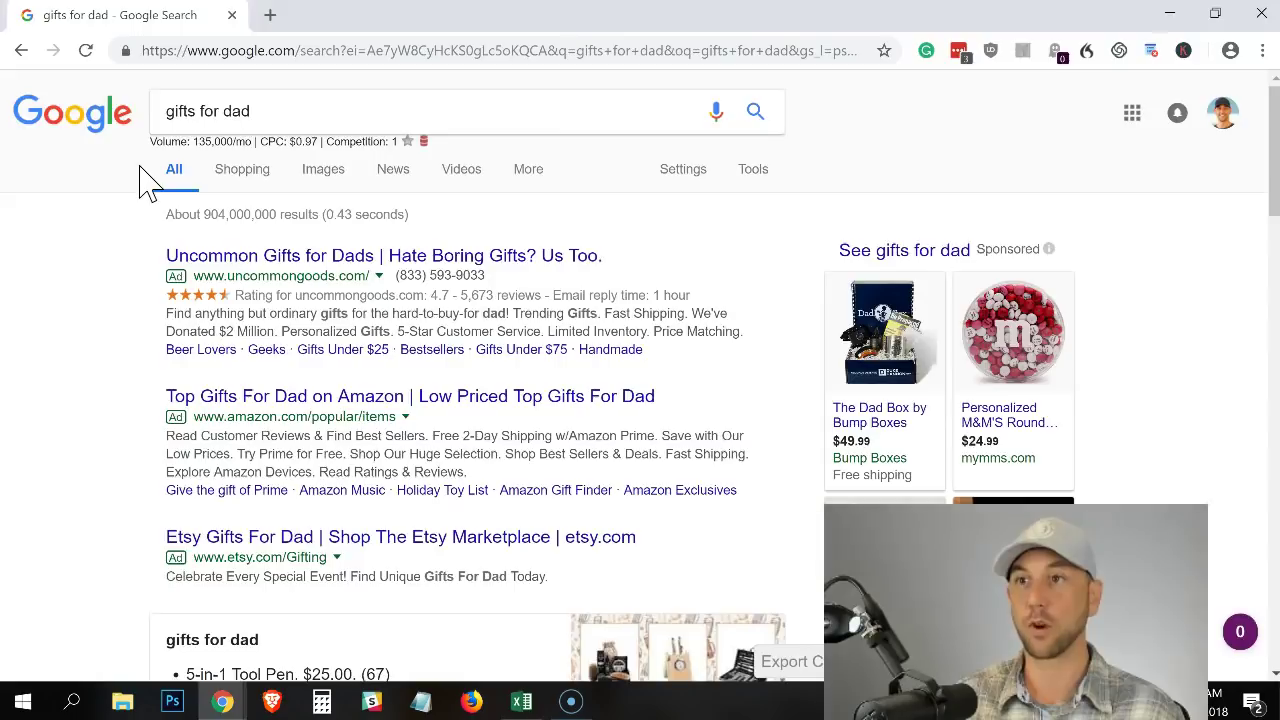
key("alt+Tab")
type("1350")
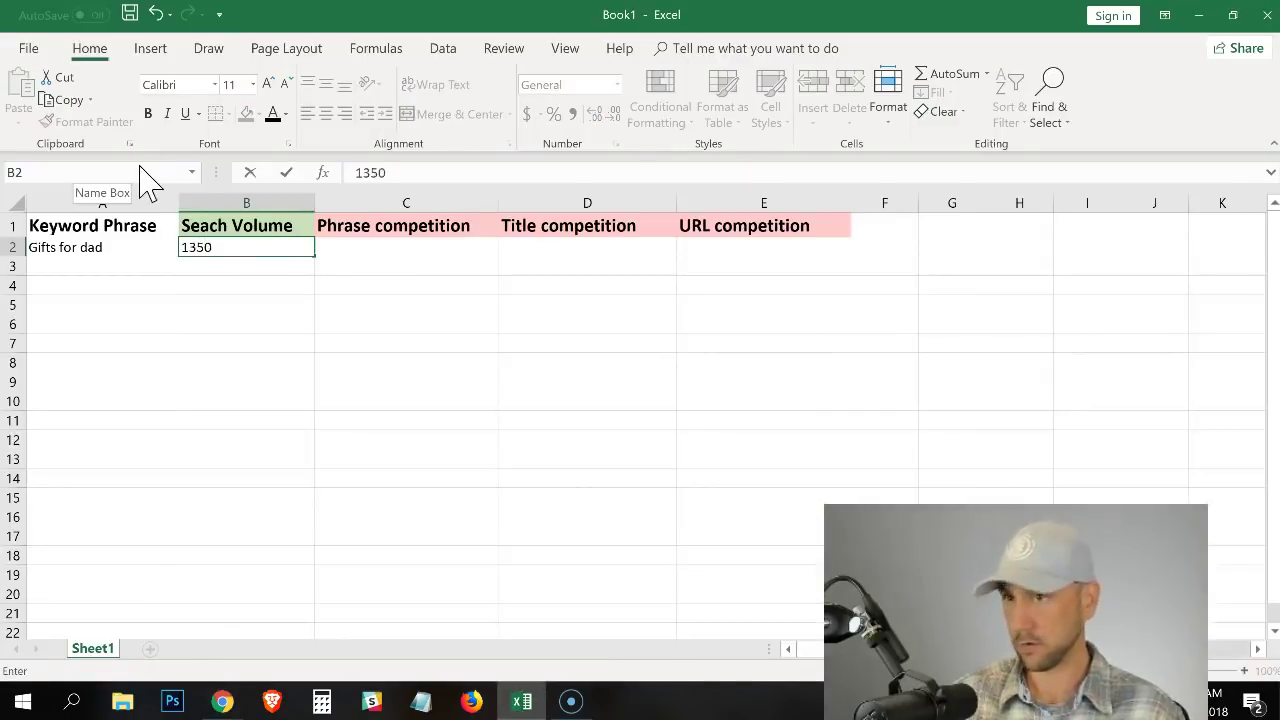
type("00")
key("Return")
Step: Switch to Chrome and change "dad" to "girlfriend" in the query to bring up its keyword metrics
key("alt+Tab")
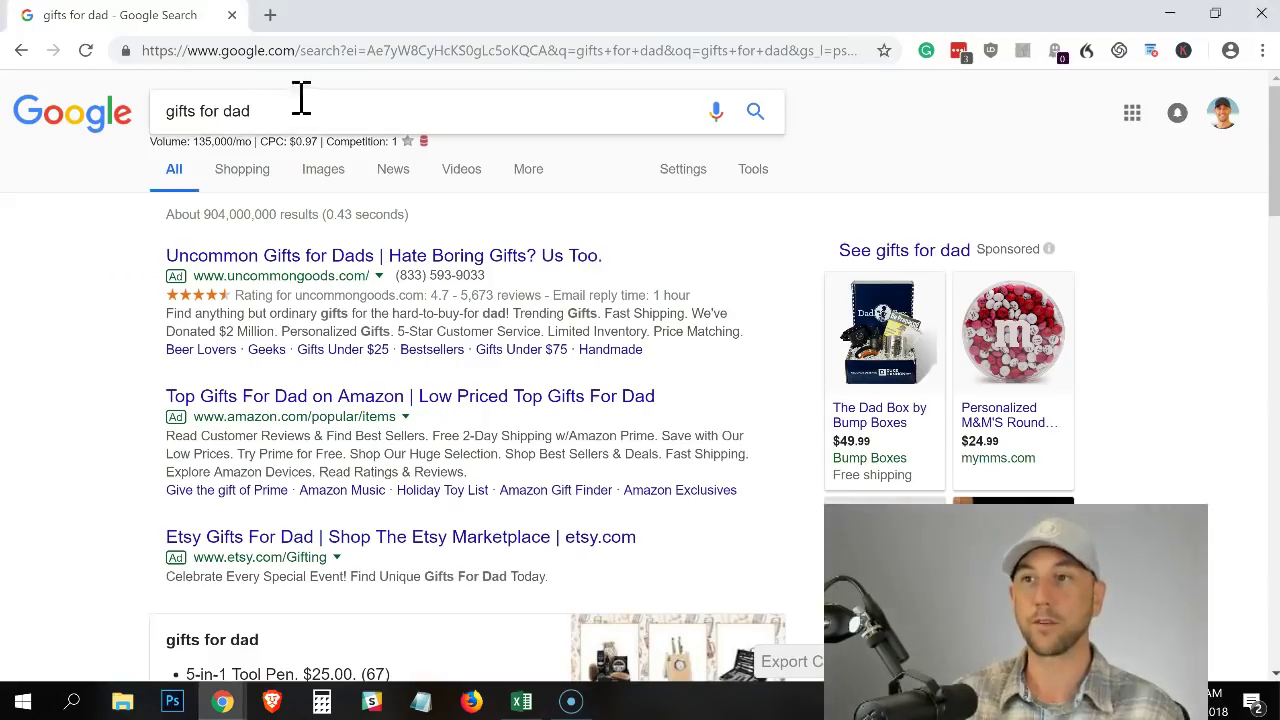
double_click(243, 110)
type("gi")
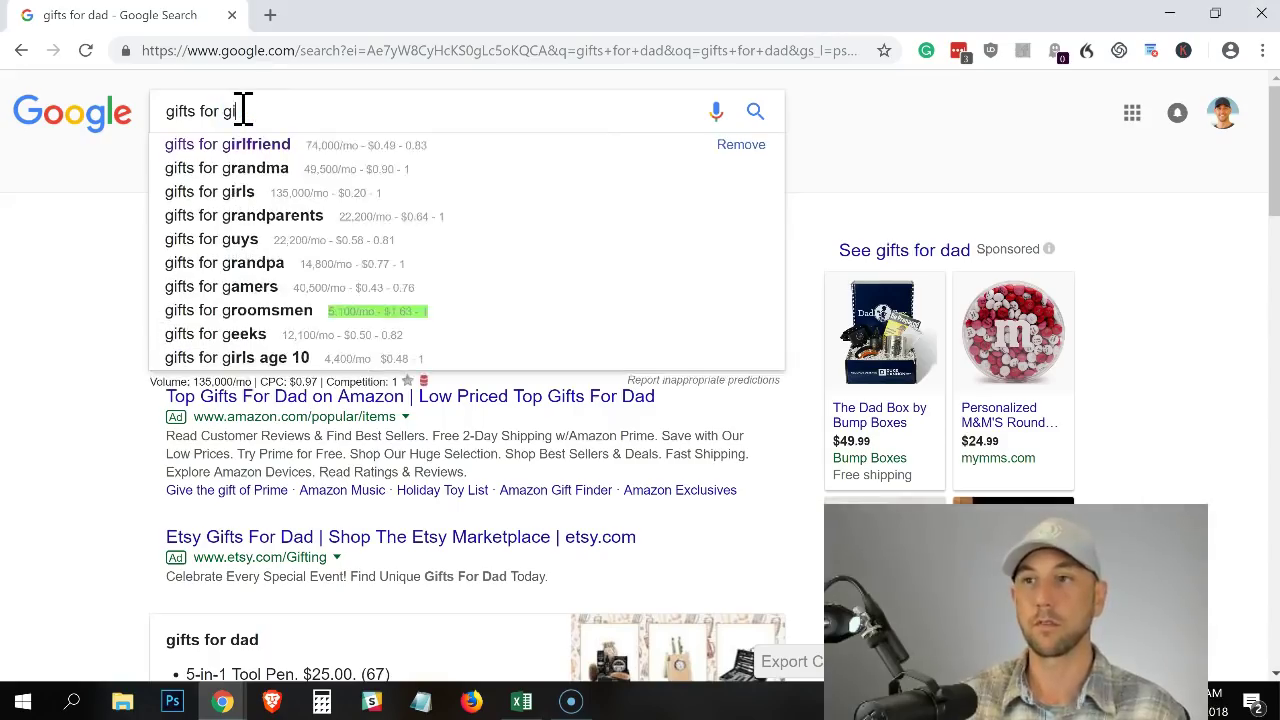
type("rlfriend")
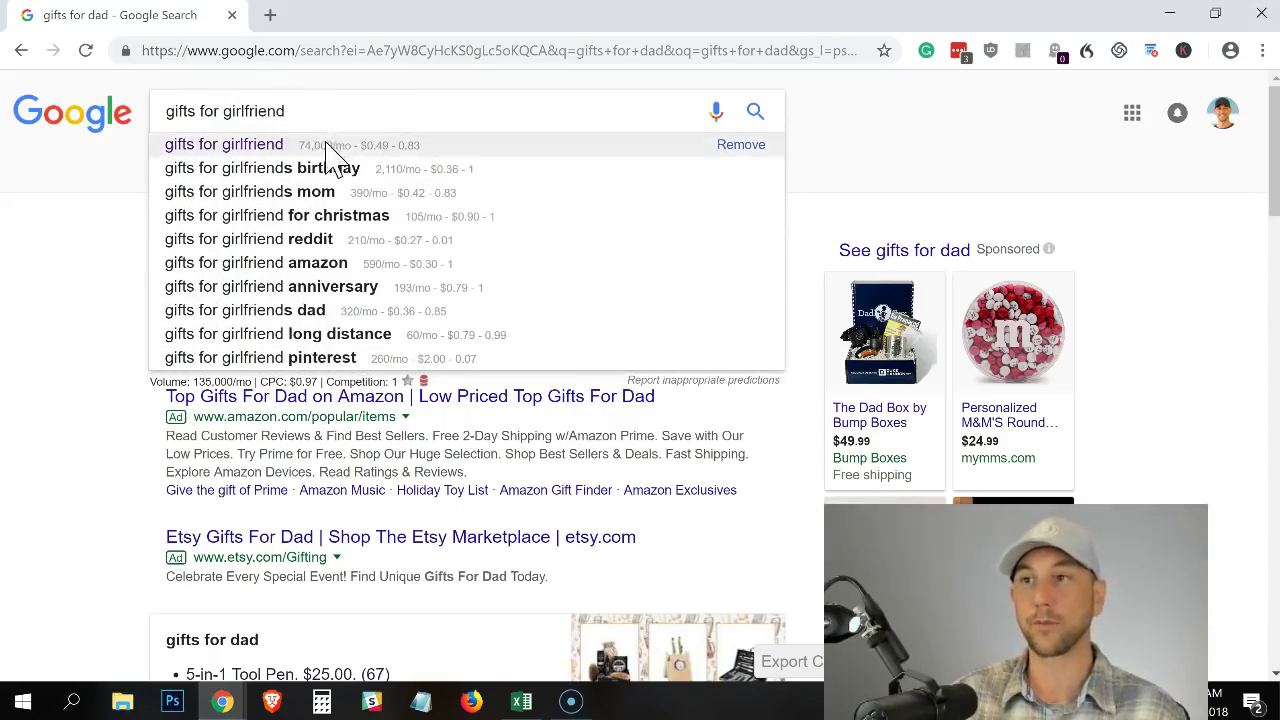
Step: Switch to Excel and record "Gifts for girlfriend" in A3 with a search volume of 74000 in B3
key("alt+Tab")
type("Gifts f")
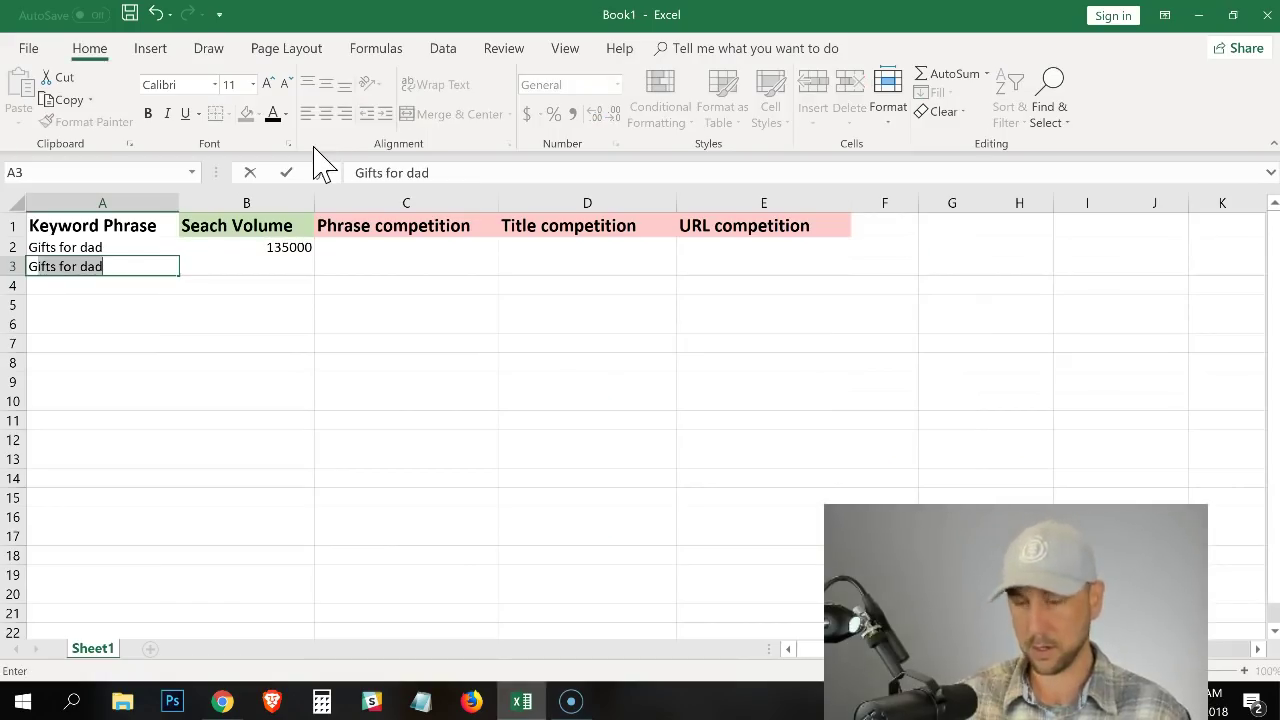
type("or girlfriend")
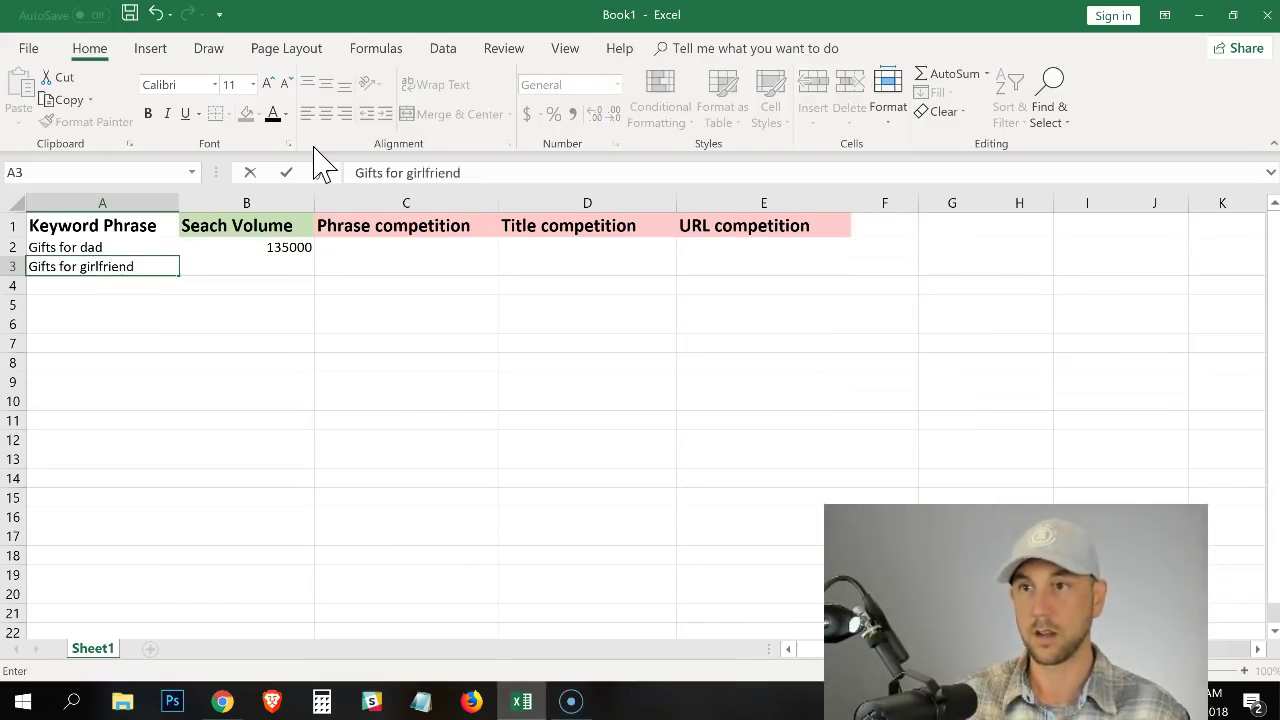
key("Tab")
type("74000")
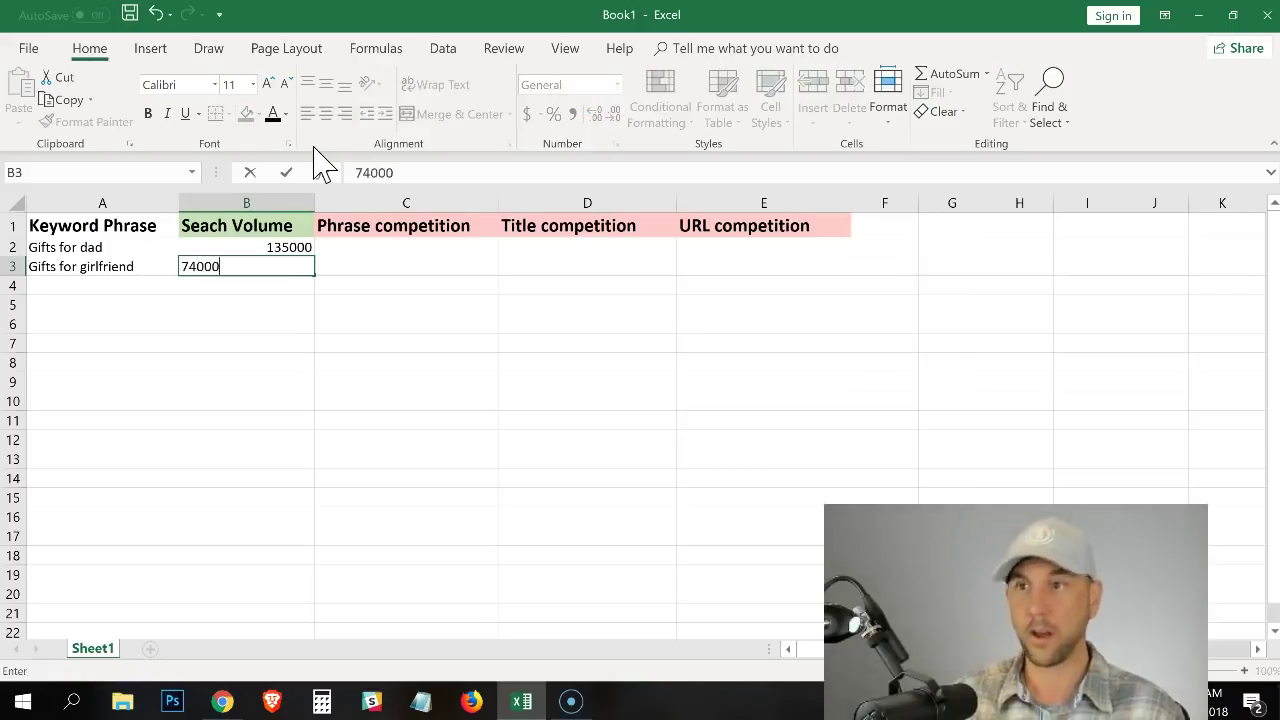
key("Return")
Step: Switch to Chrome and replace "girlfriend" with "mom" in the query to bring up its keyword metrics
key("alt+Tab")
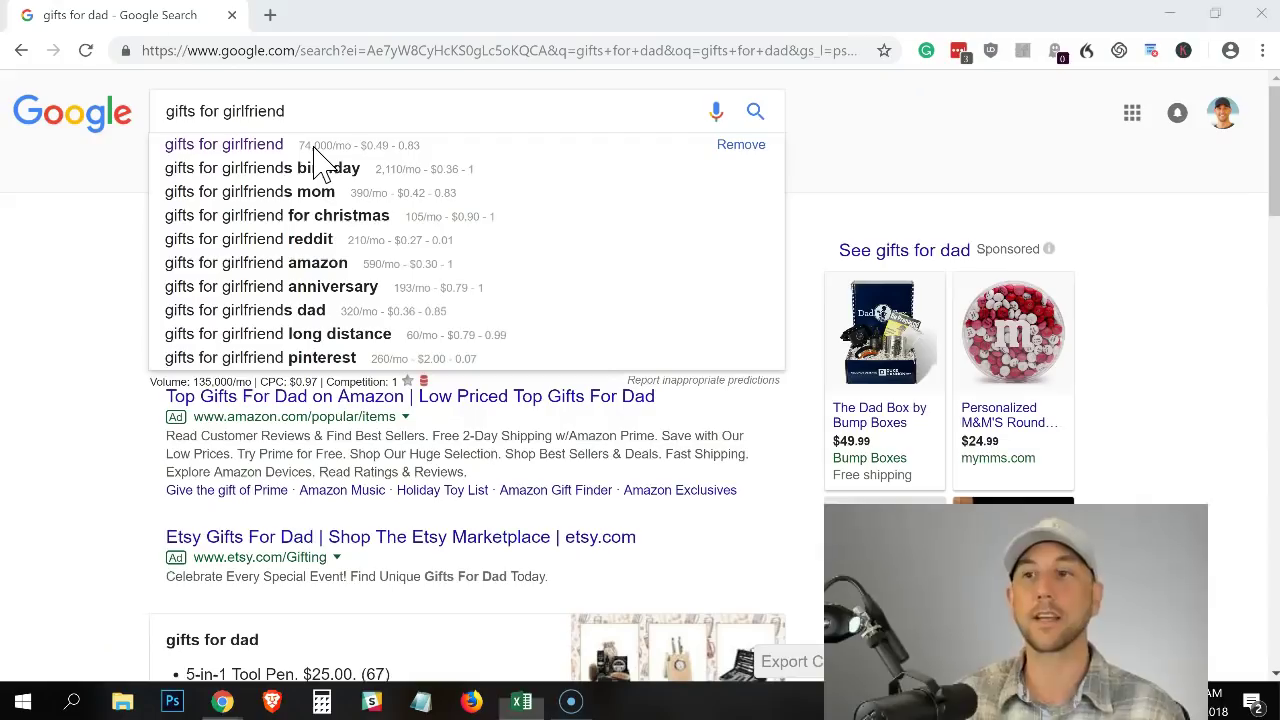
key("BackSpace")
key("BackSpace")
key("BackSpace")
key("BackSpace")
key("BackSpace")
key("BackSpace")
key("BackSpace")
key("BackSpace")
key("BackSpace")
key("BackSpace")
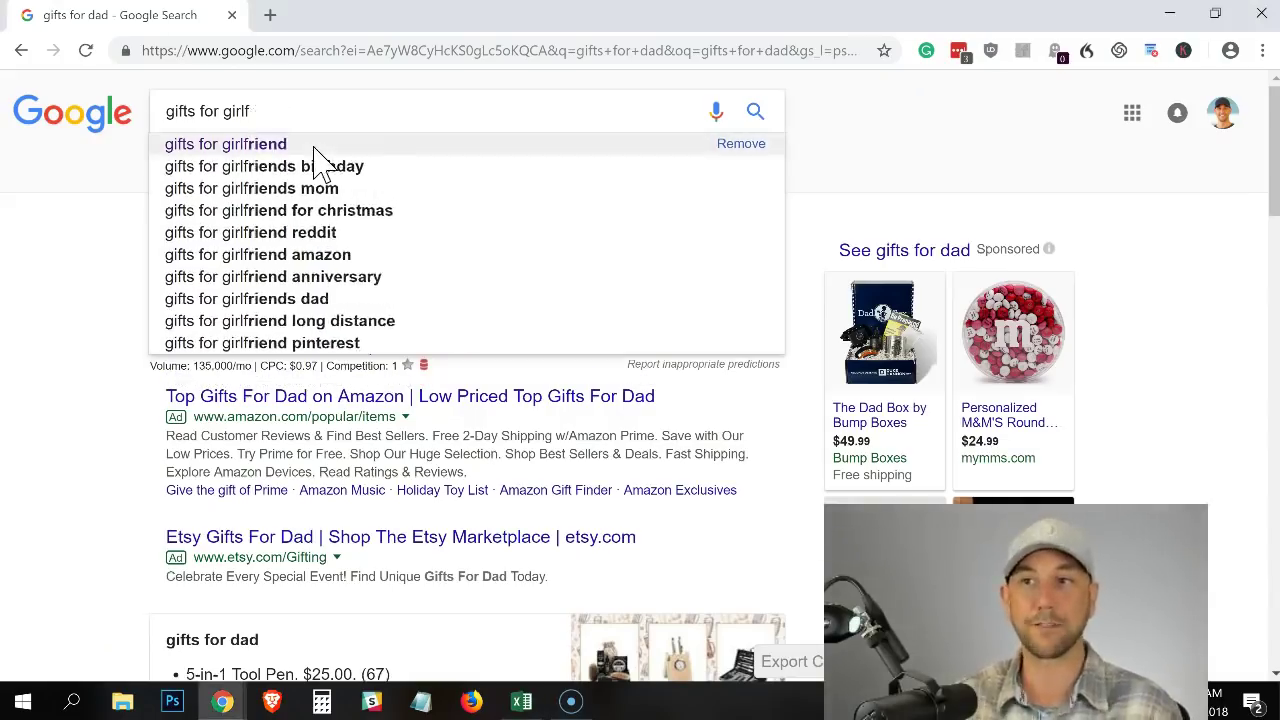
type("mom")
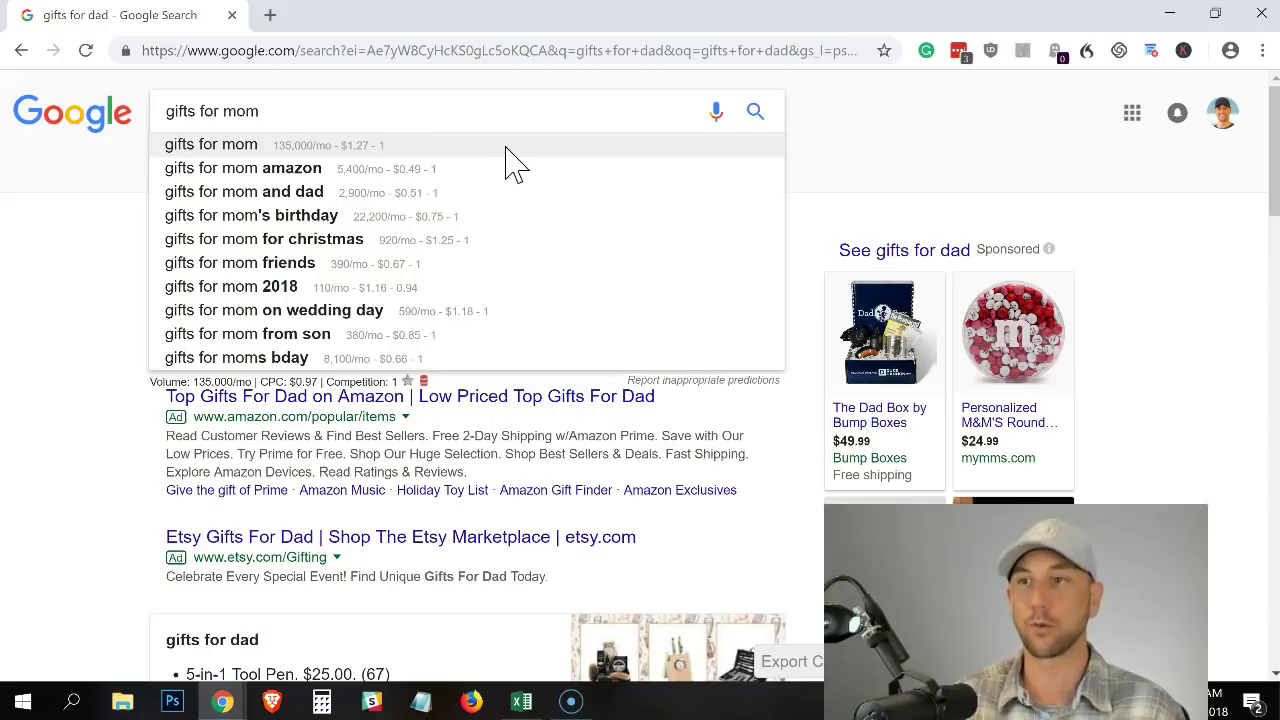
Step: Switch to Excel and record "Gifts for mom" in A4 with a search volume of 135000 in B4
key("alt+Tab")
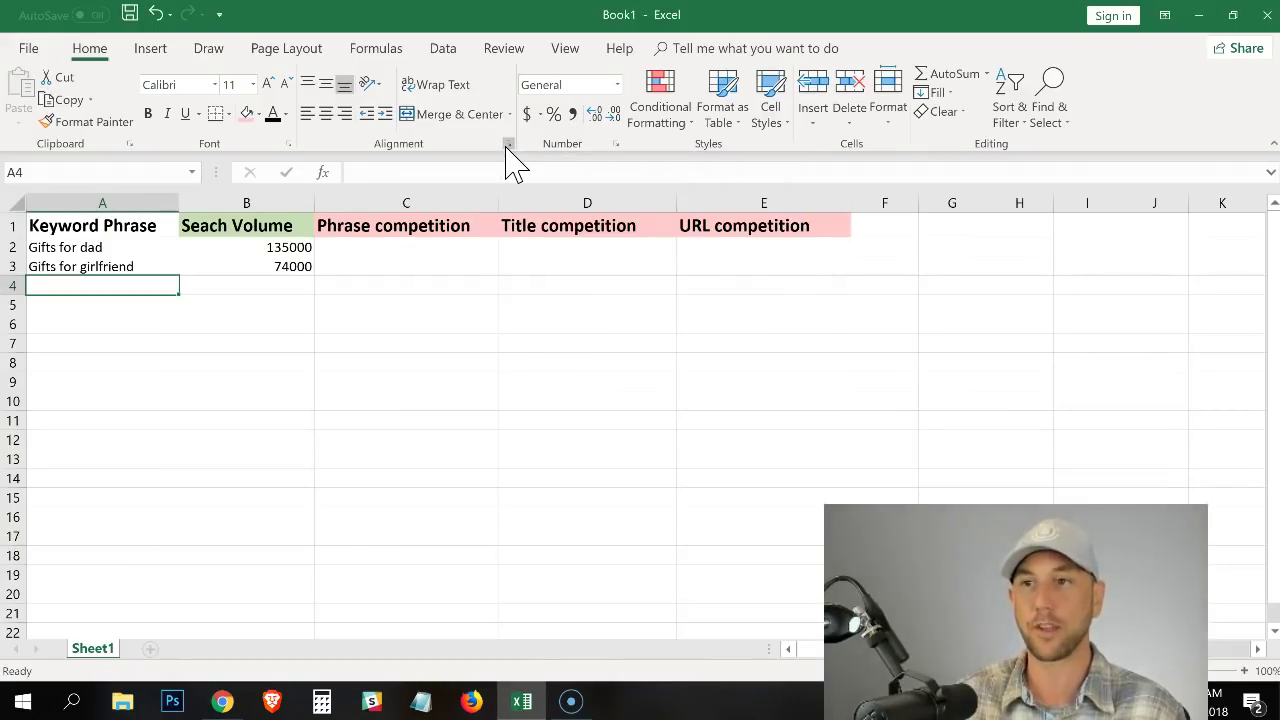
type("Gifts for mom")
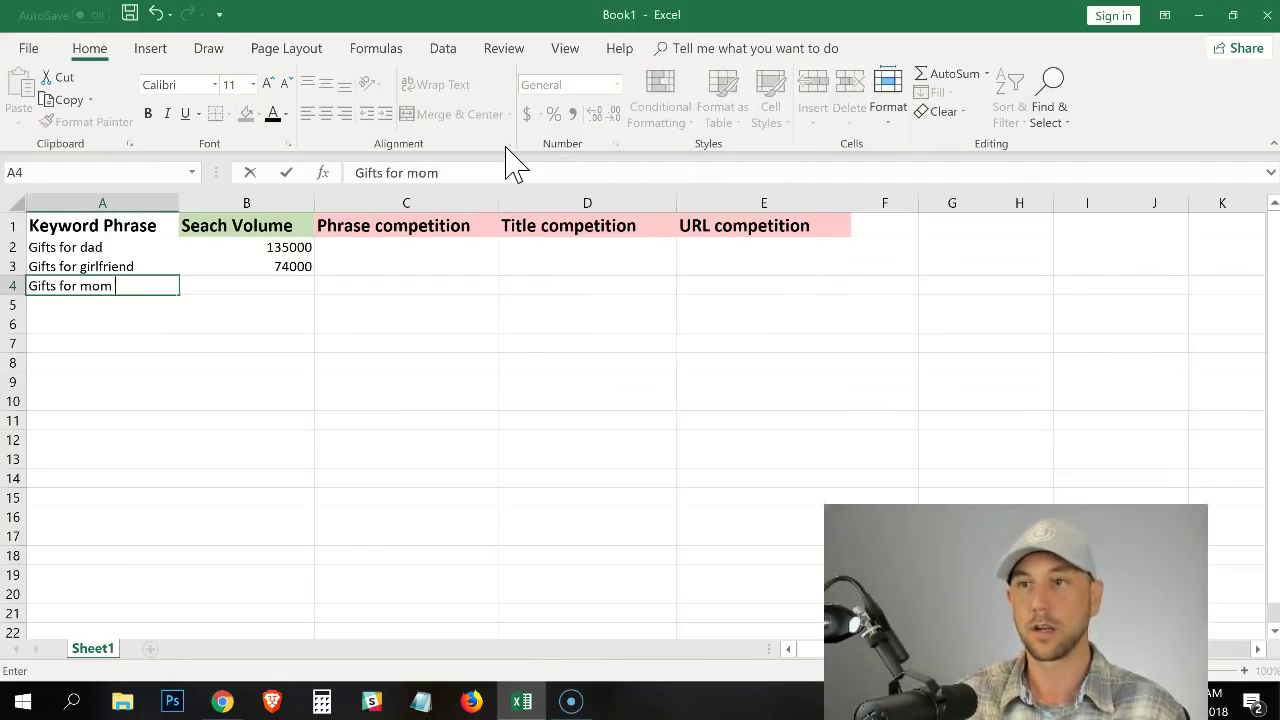
key("Tab")
type("135000")
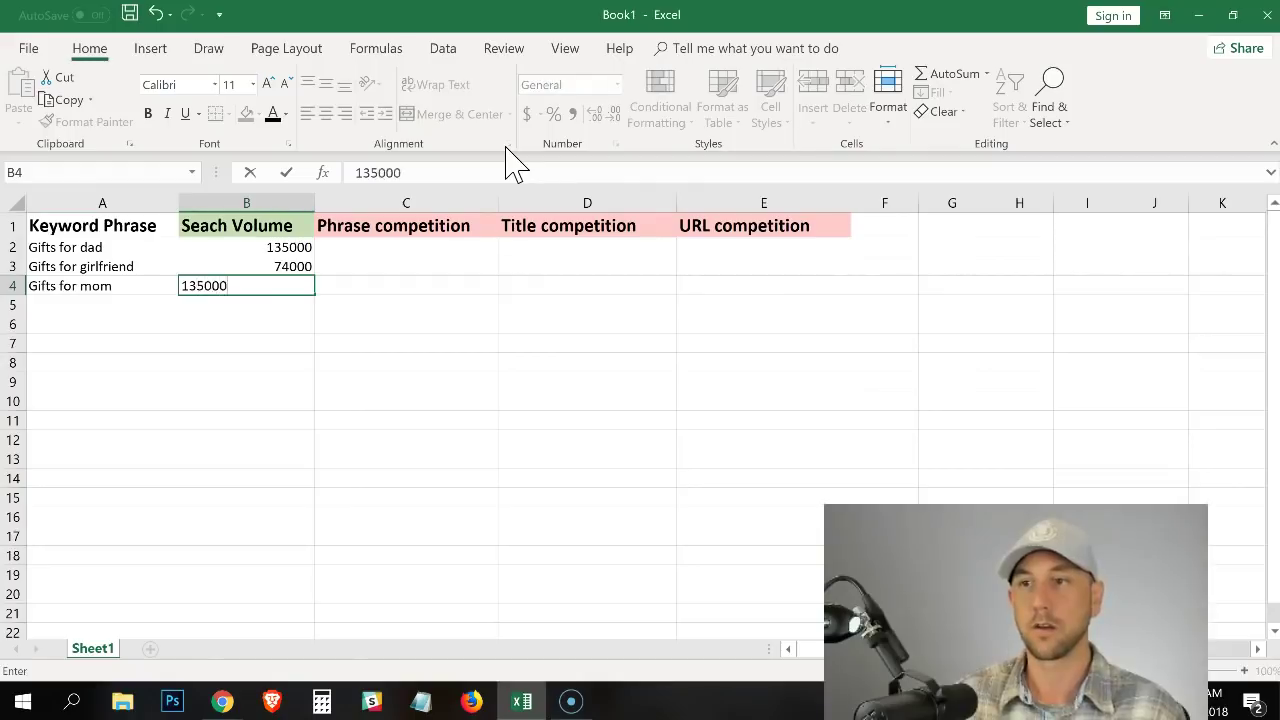
key("Return")
Step: Switch to Chrome and shorten the query to "gifts for b" to list suggested phrases with their metrics
key("alt+Tab")
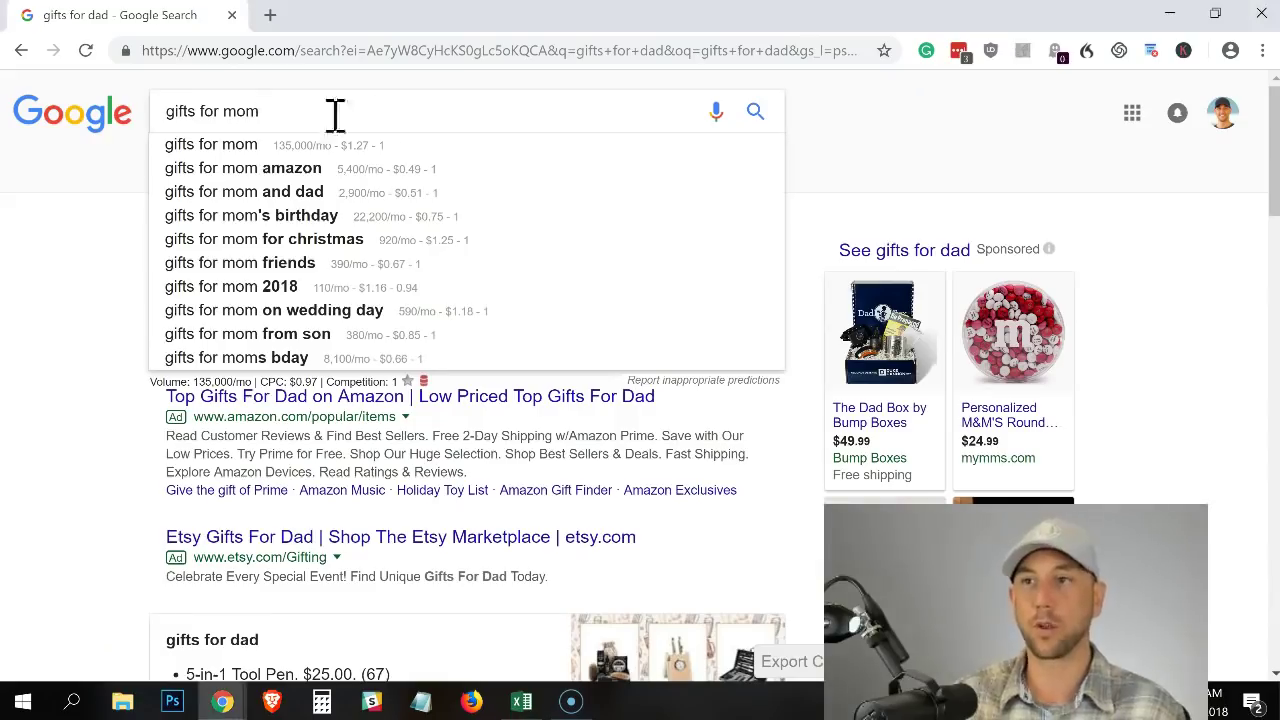
double_click(239, 111)
type("b")
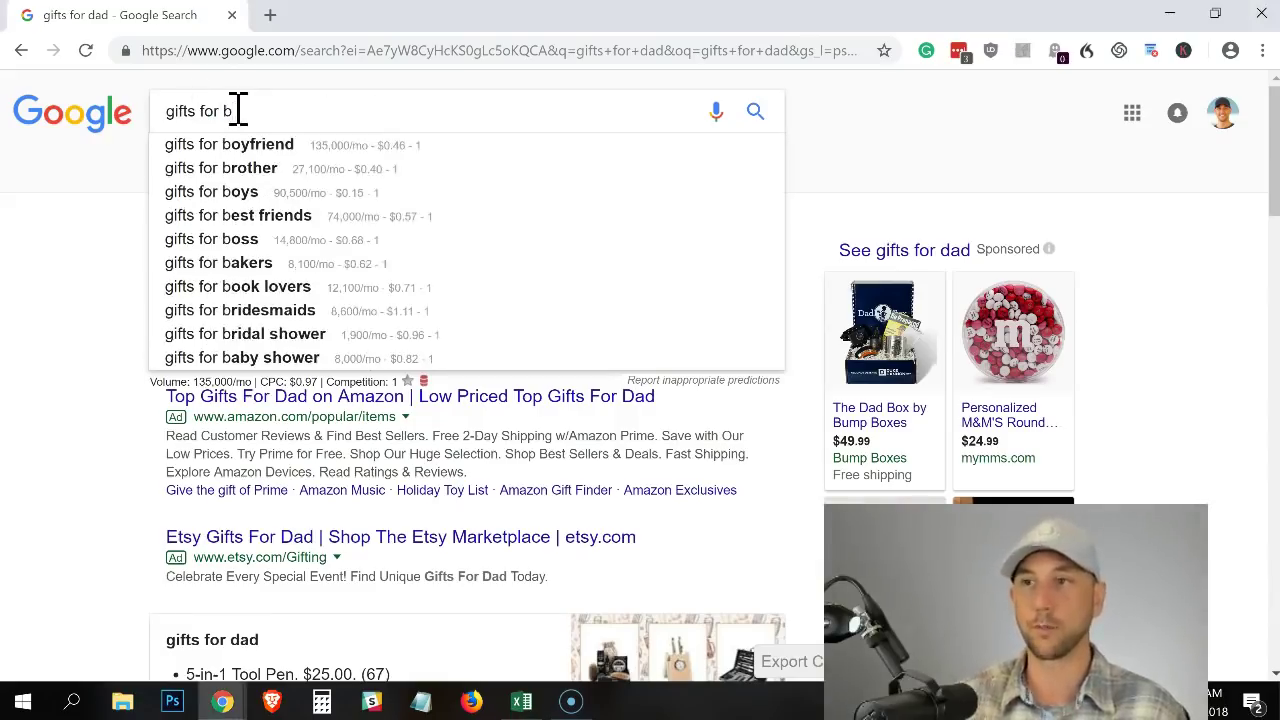
Step: Switch to Excel and record "gifts for boyfriend" in A5 with a search volume of 135000 in B5
key("alt+Tab")
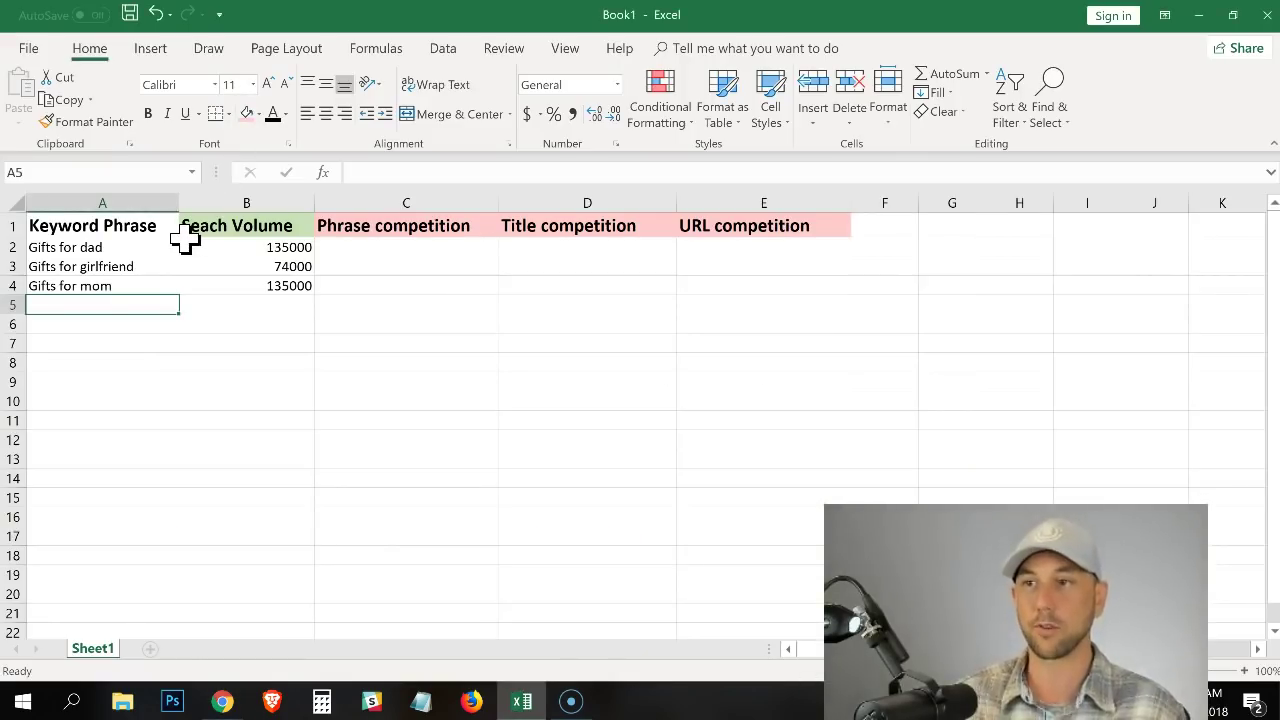
type("gifts for")
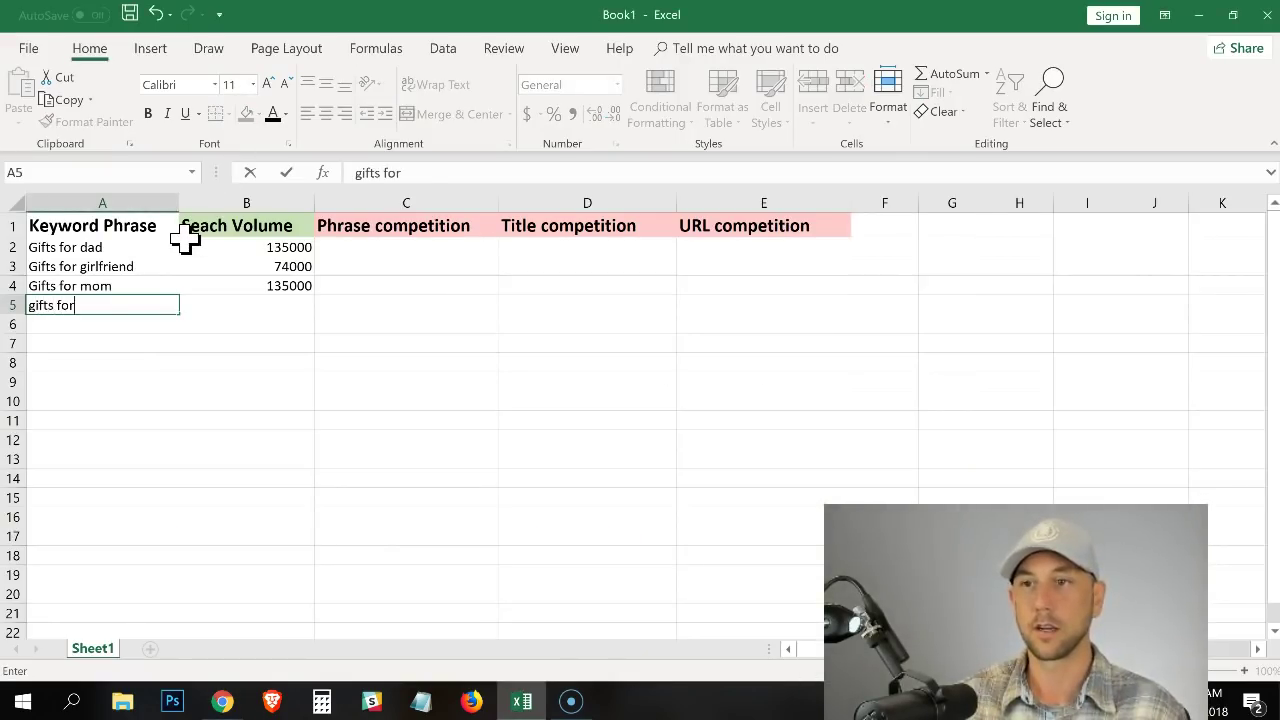
type(" boyfriend")
key("Tab")
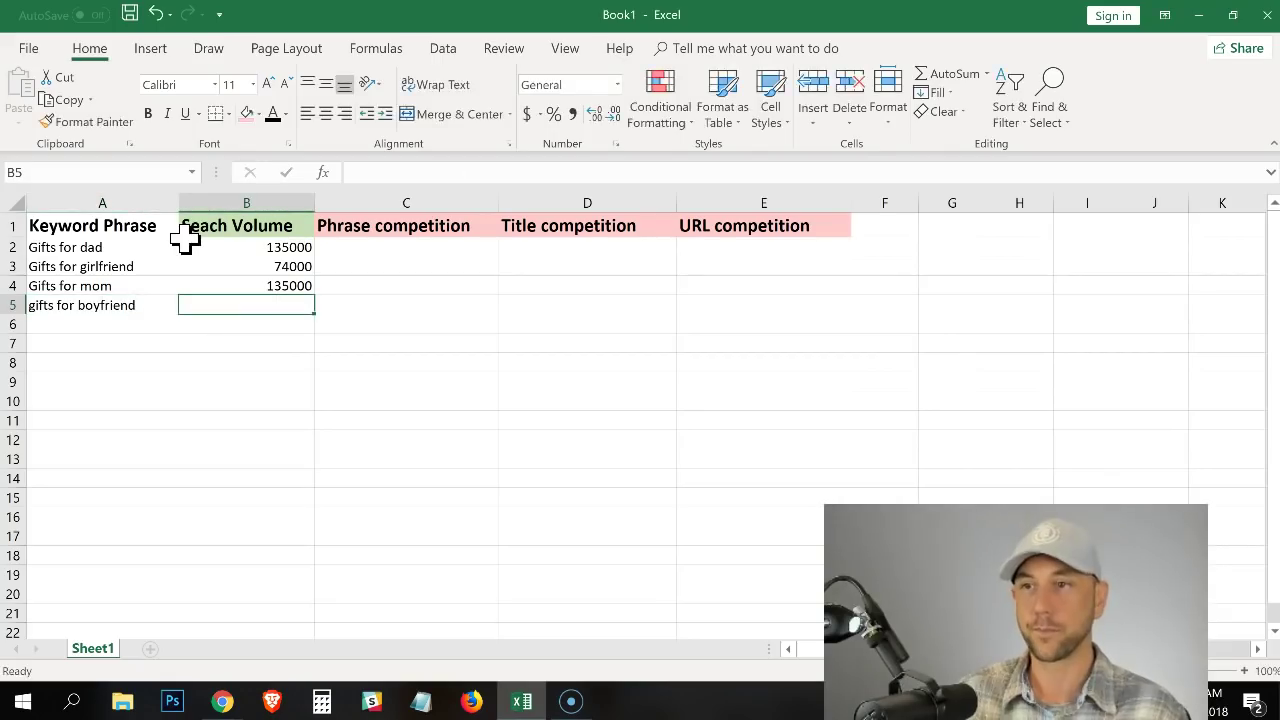
type("135000")
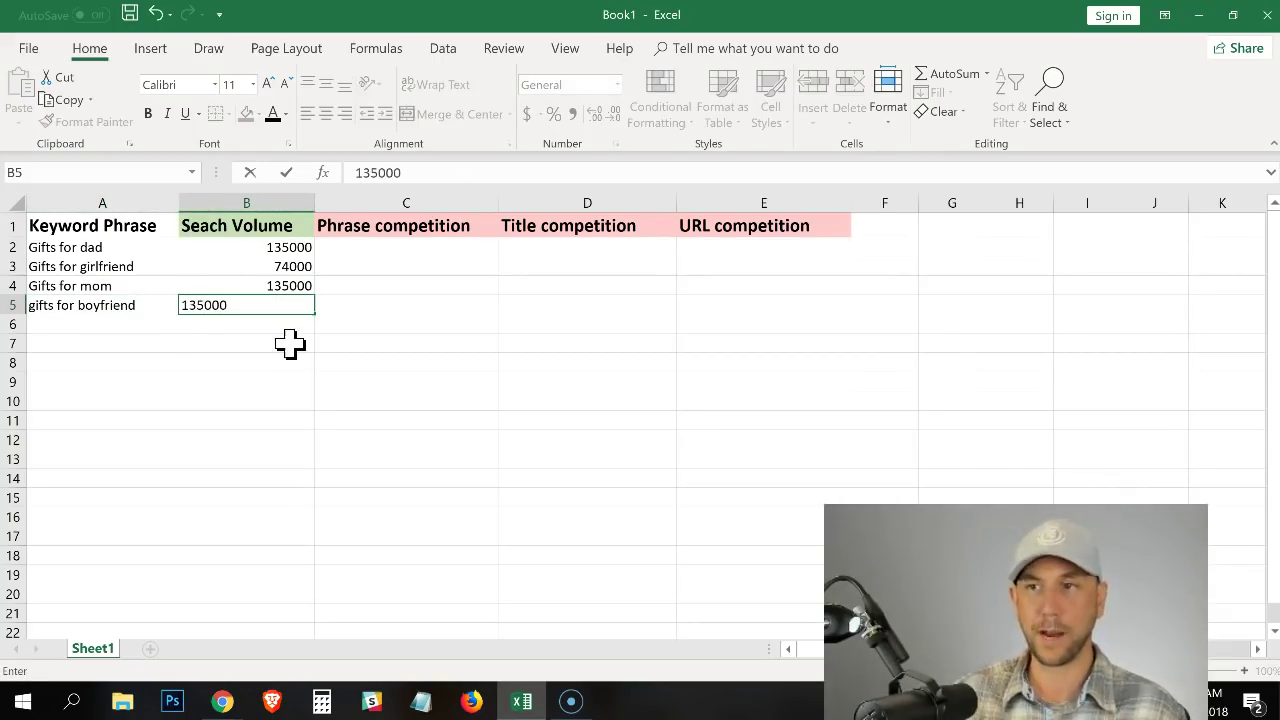
left_click(288, 343)
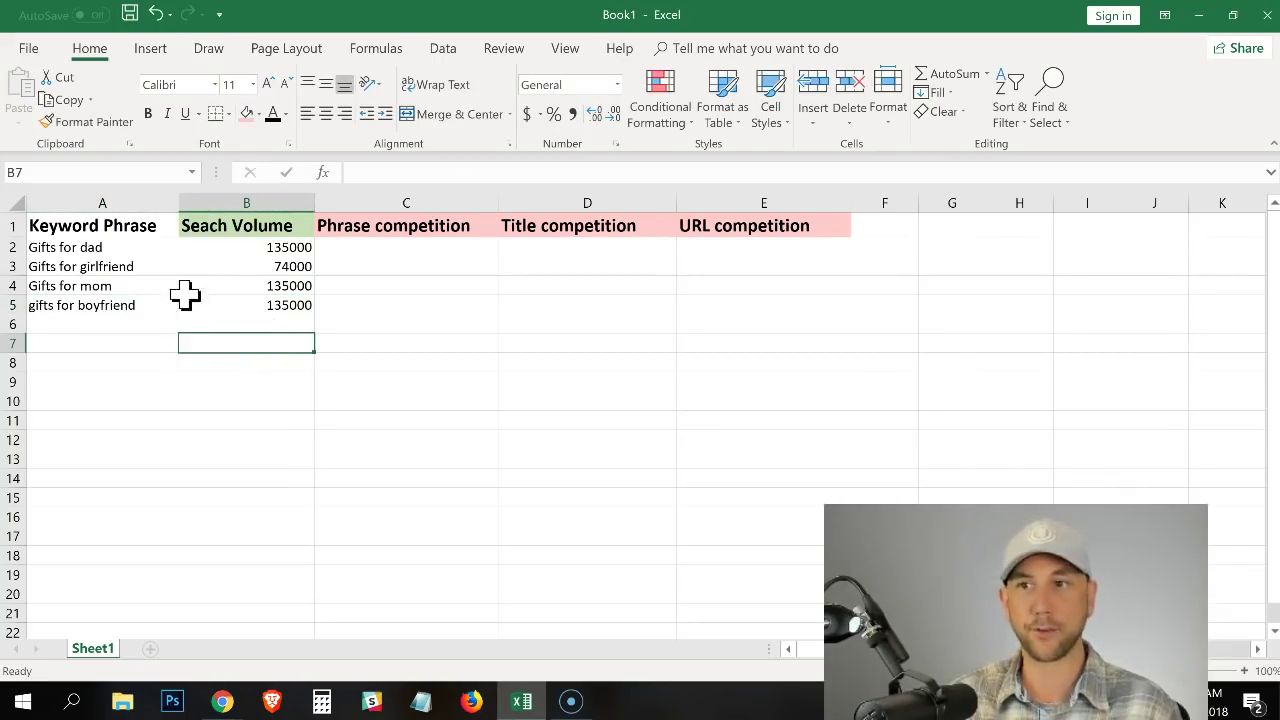
left_click(127, 305)
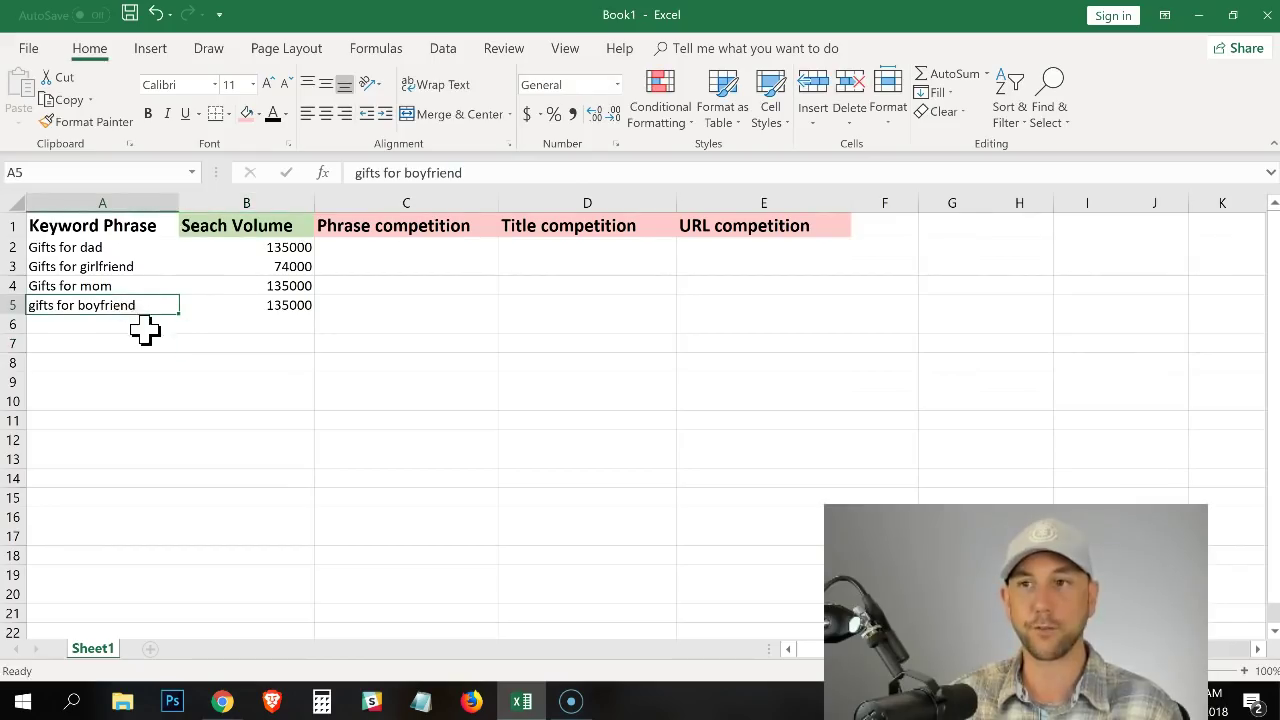
left_click(124, 270)
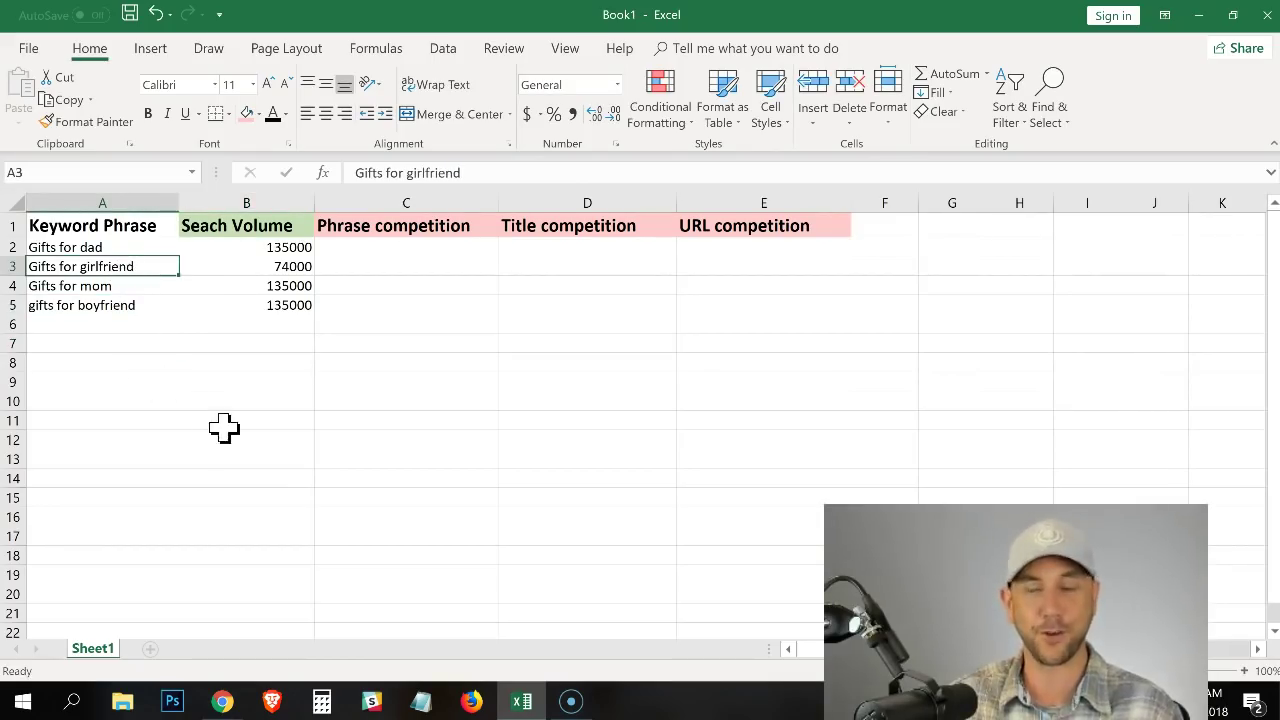
left_click(386, 250)
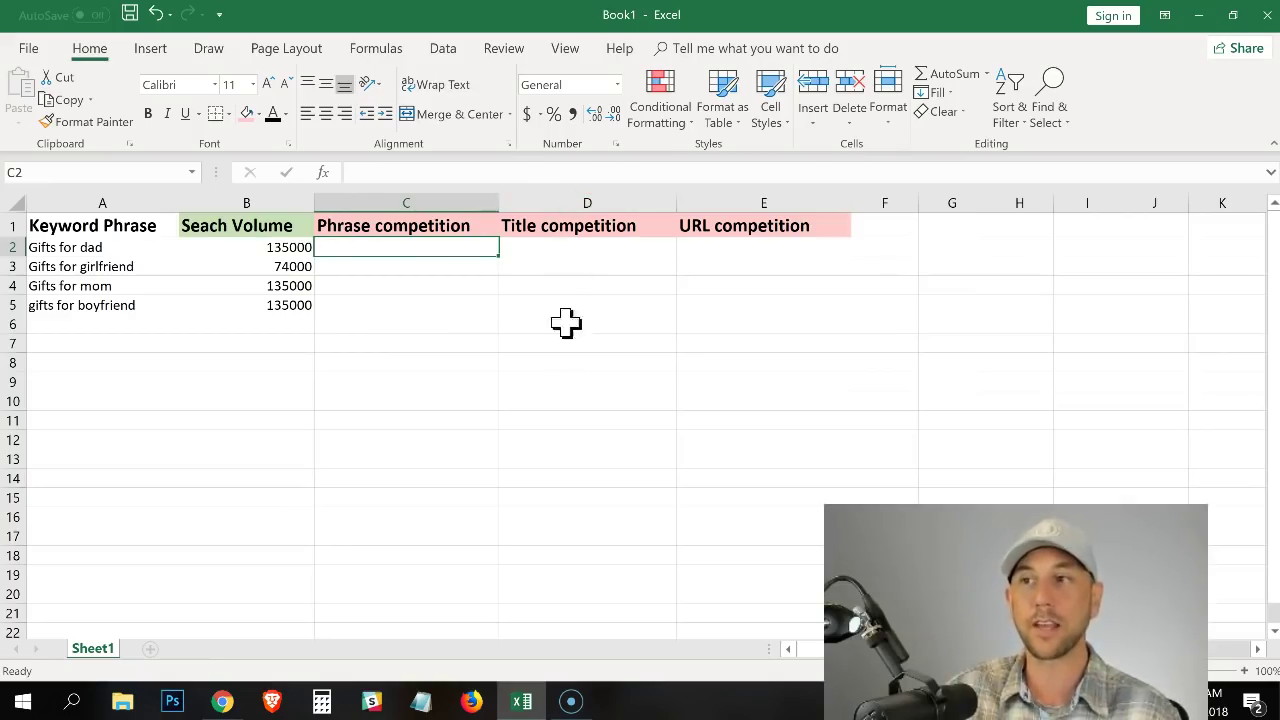
left_click_drag(560, 400, 577, 234)
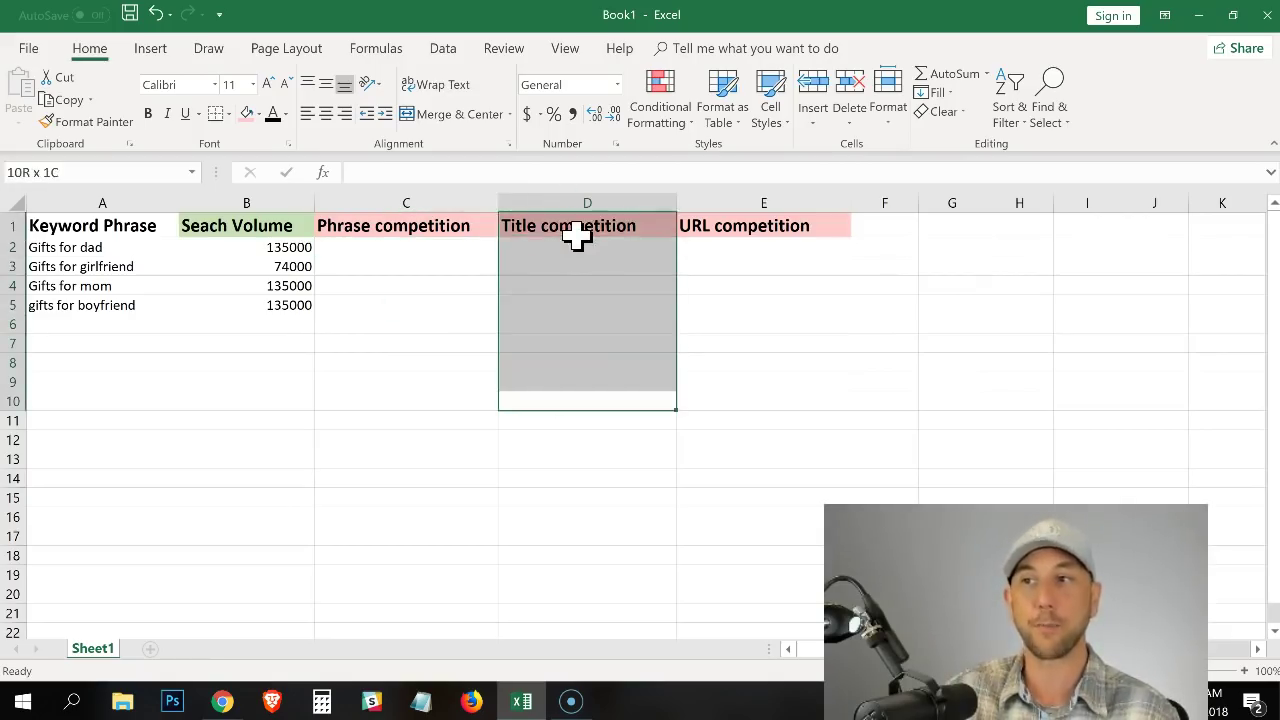
left_click(740, 403)
left_click_drag(740, 393, 723, 368)
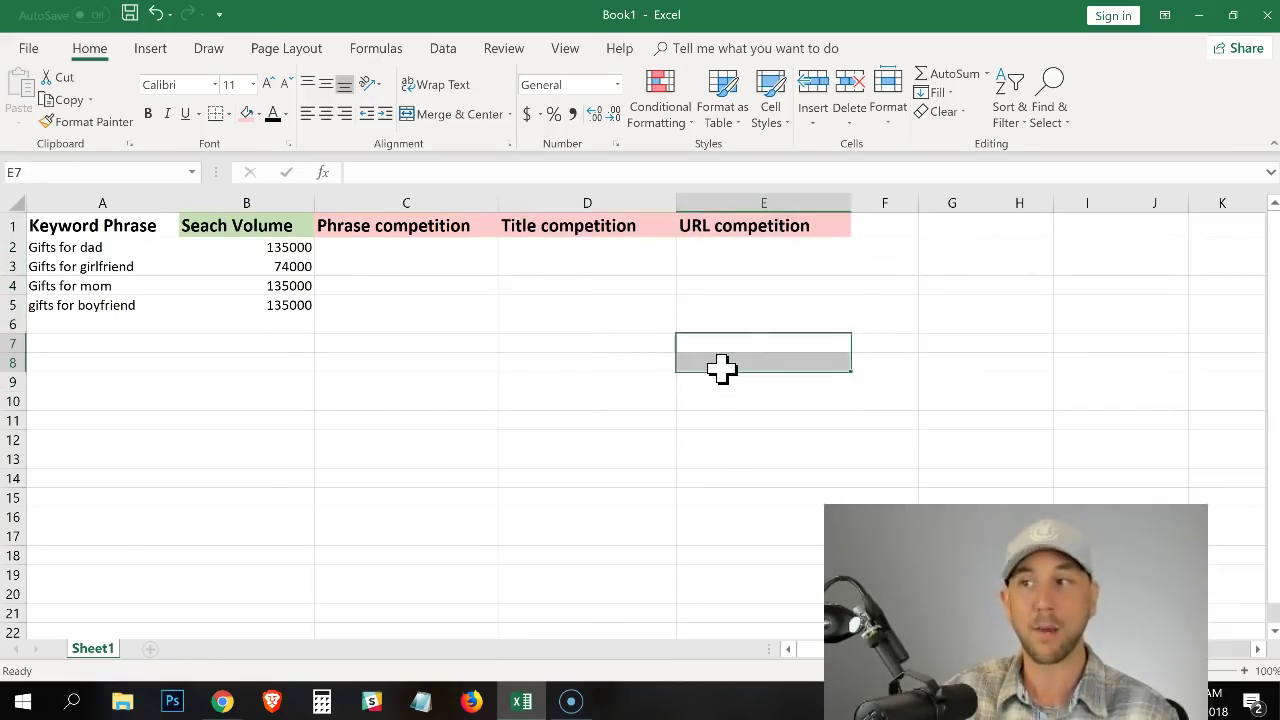
left_click(720, 366)
left_click(407, 385)
left_click_drag(407, 385, 403, 386)
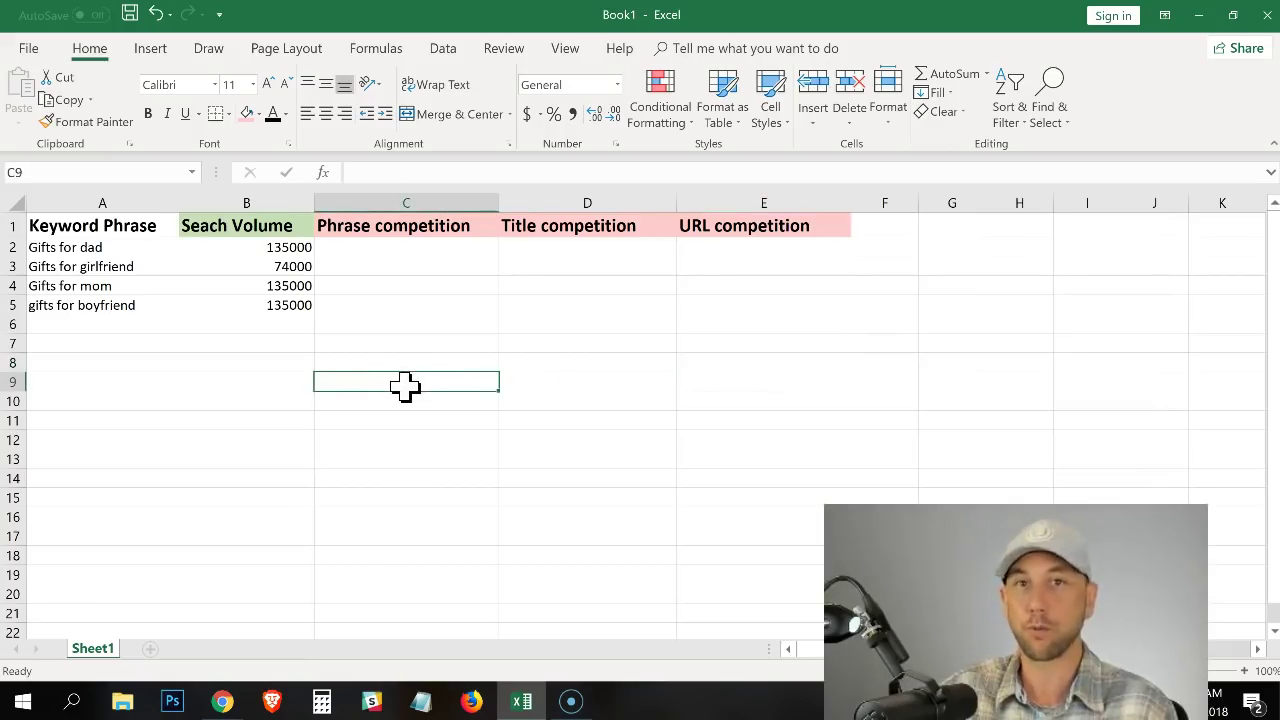
left_click(419, 252)
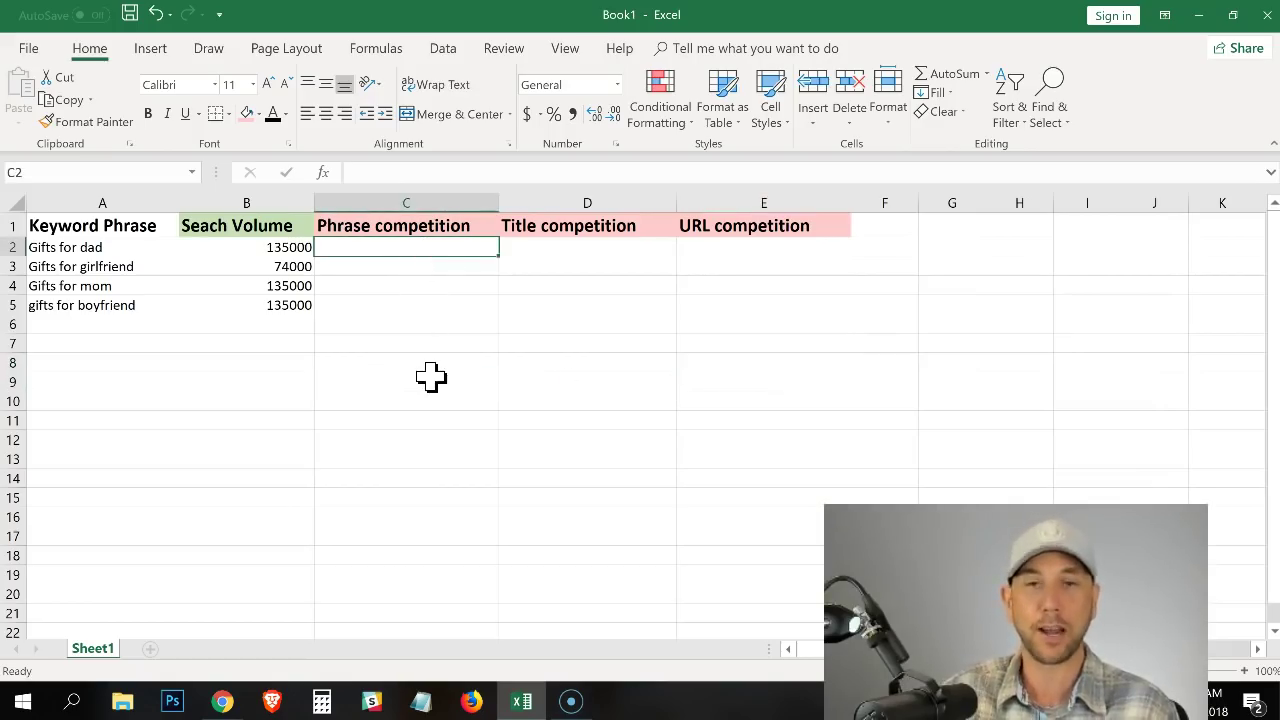
Step: Copy the phrase from A2, switch to Chrome and search Google for the exact phrase "Gifts for dad" in quotation marks
left_click(122, 252)
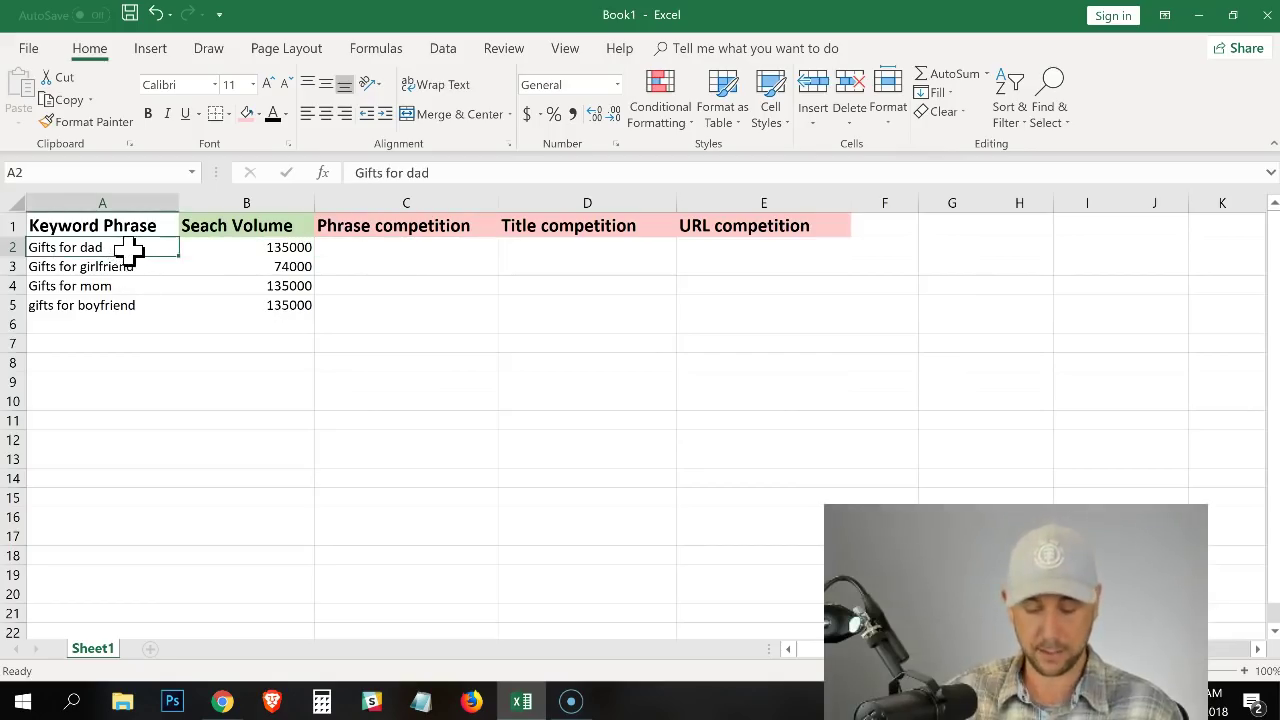
key("ctrl+c")
left_click(131, 343)
key("alt+Tab")
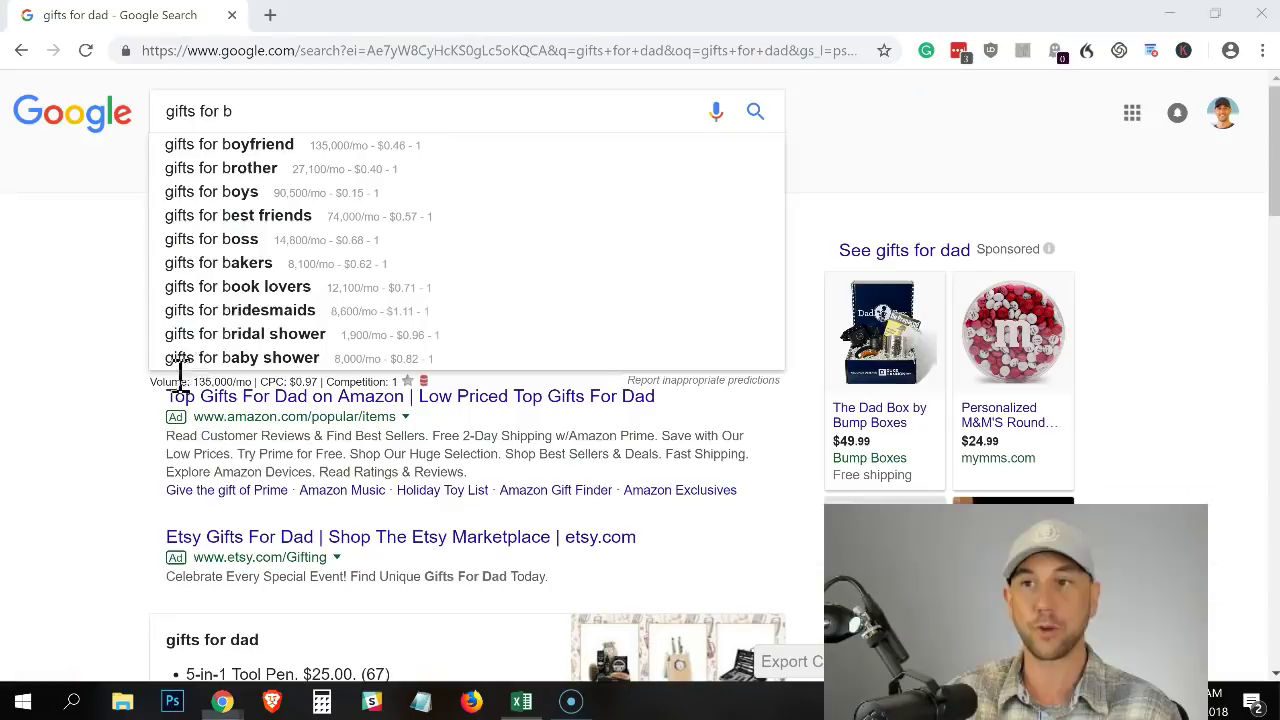
left_click_drag(236, 112, 85, 115)
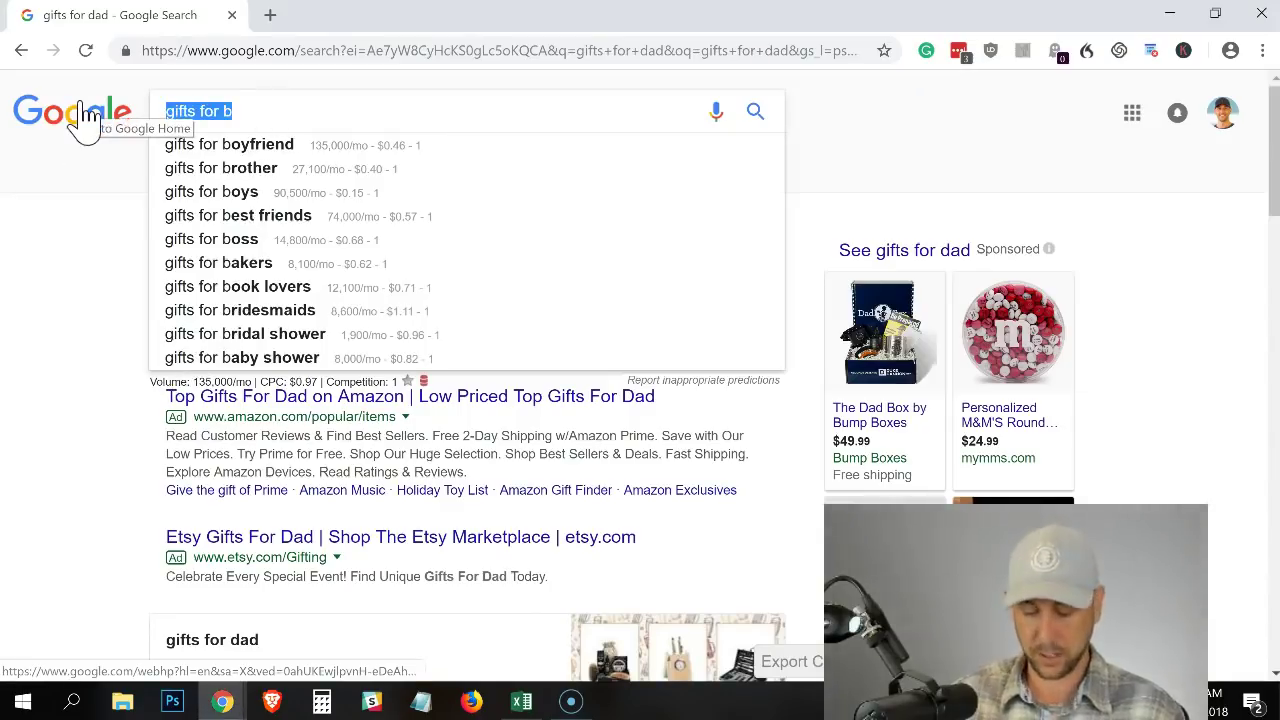
key("BackSpace")
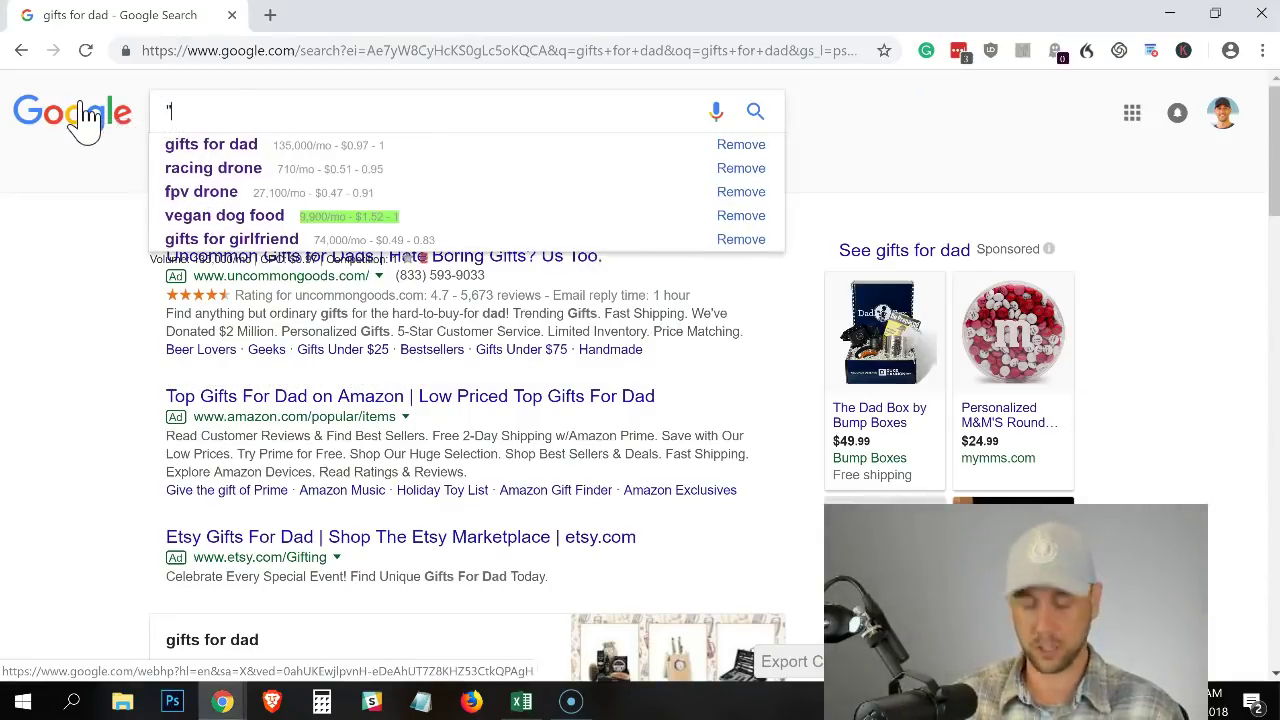
type("\"Gifts for dad\"")
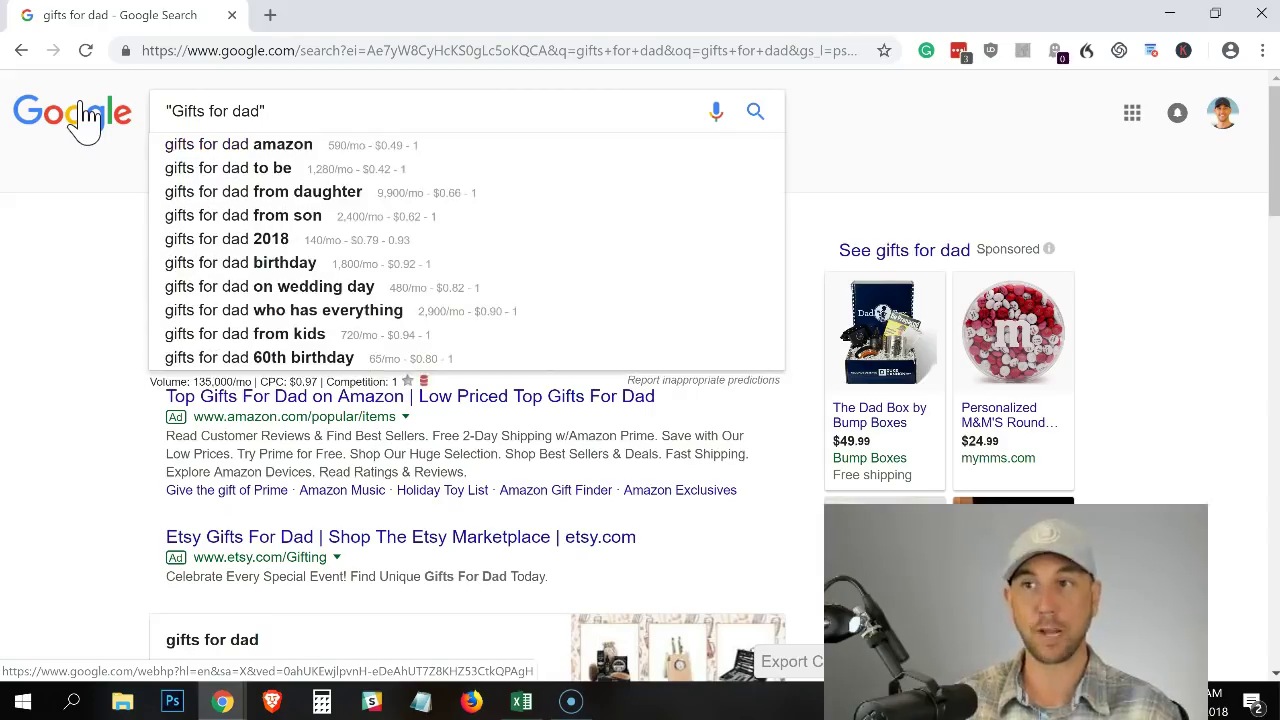
key("Return")
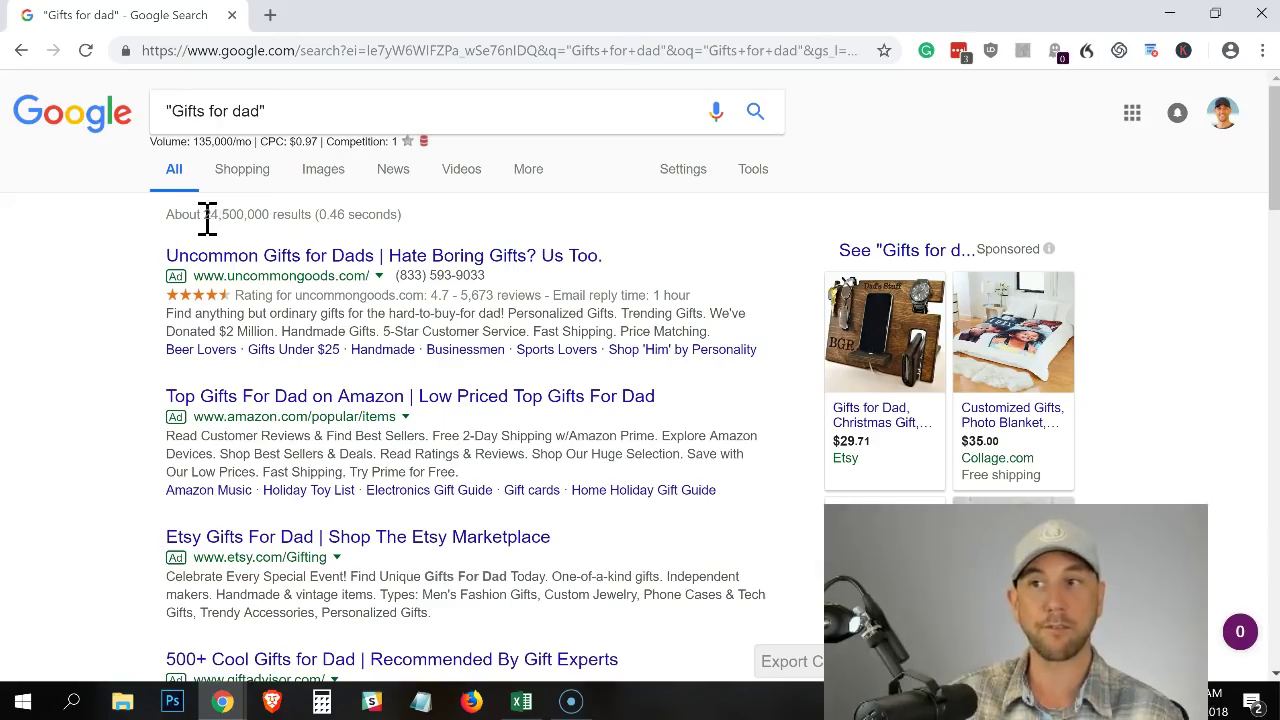
Step: Highlight the result count for the dad phrase, then switch to Excel and record 24.5mm as its phrase competition in C2
left_click_drag(205, 216, 270, 216)
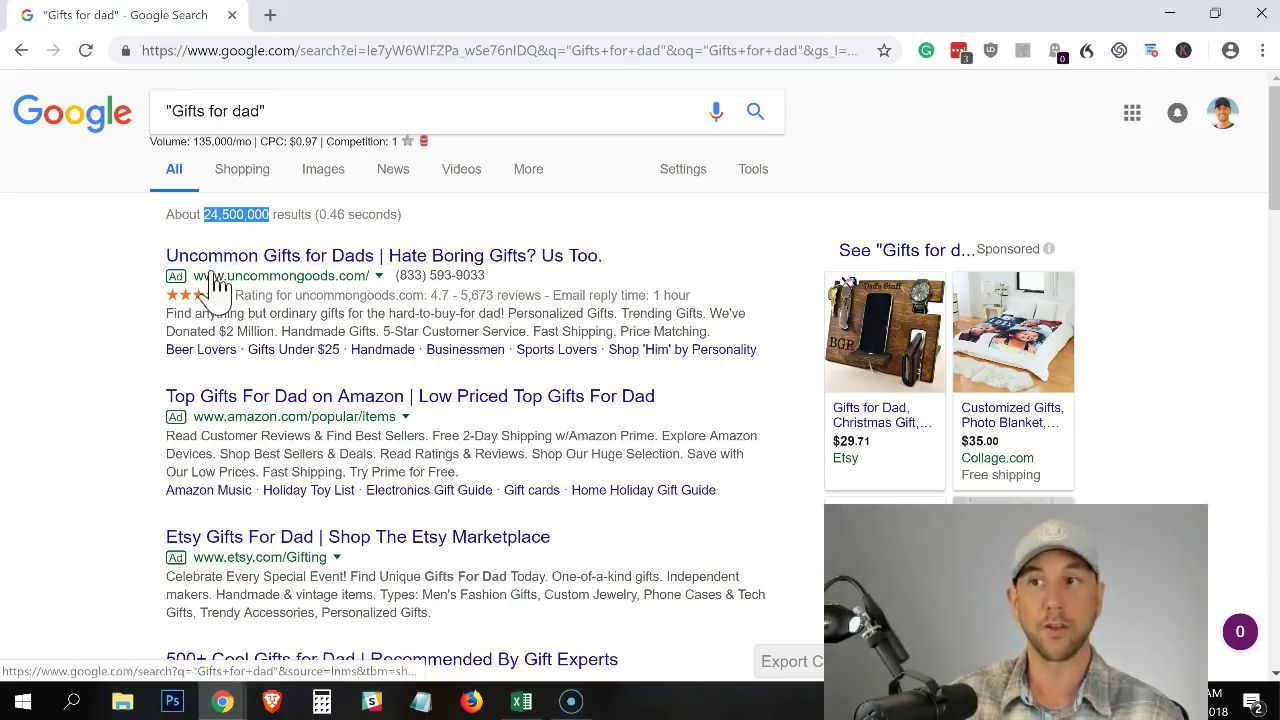
key("alt+Tab")
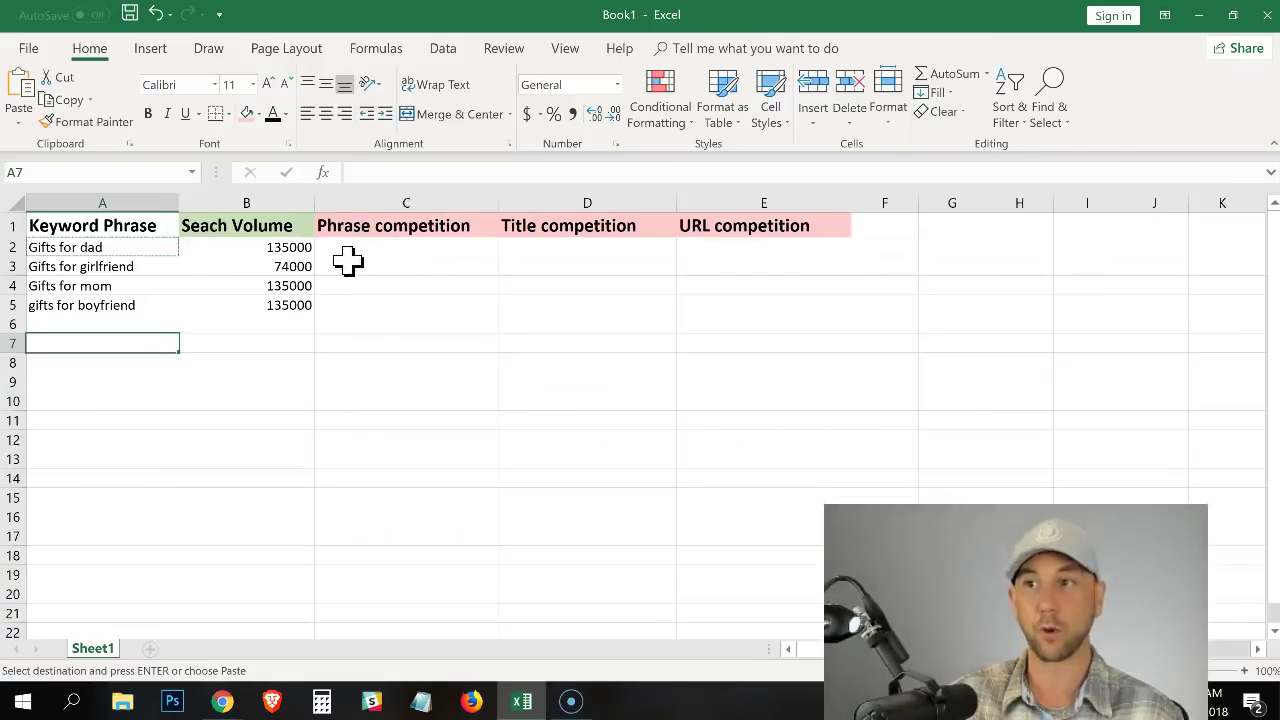
left_click(350, 251)
type("24")
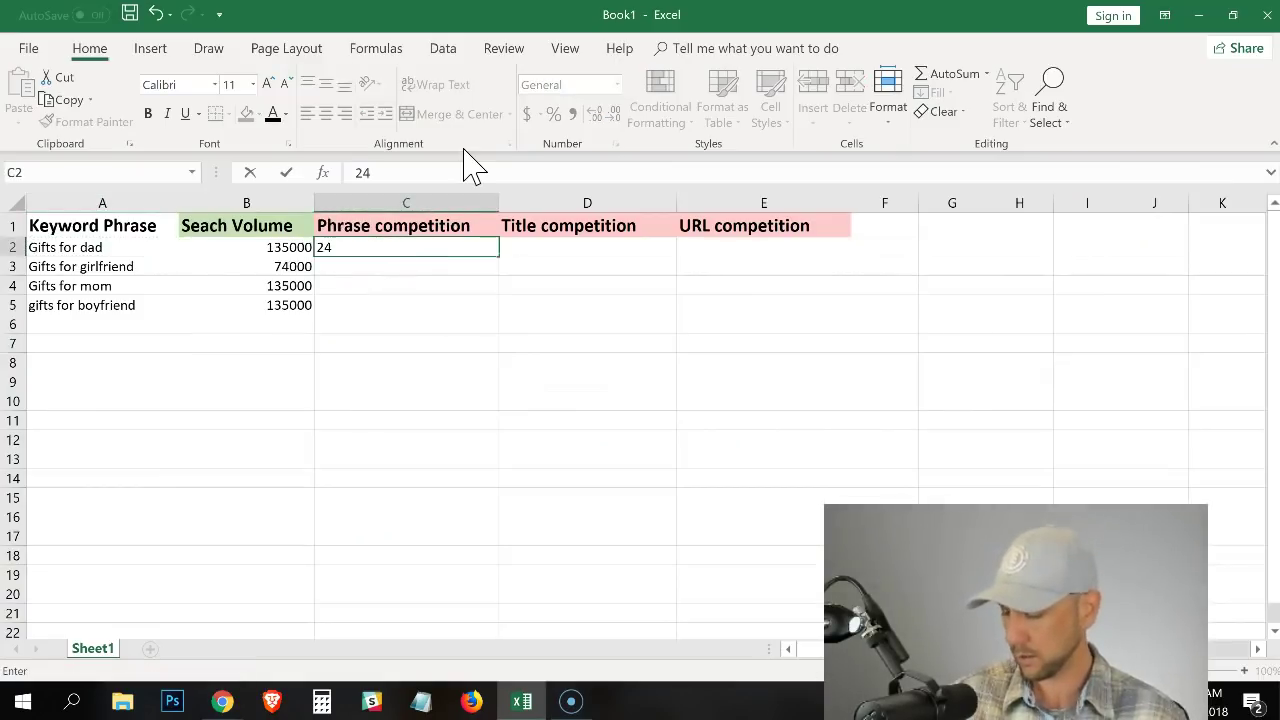
type(".5mm")
key("Return")
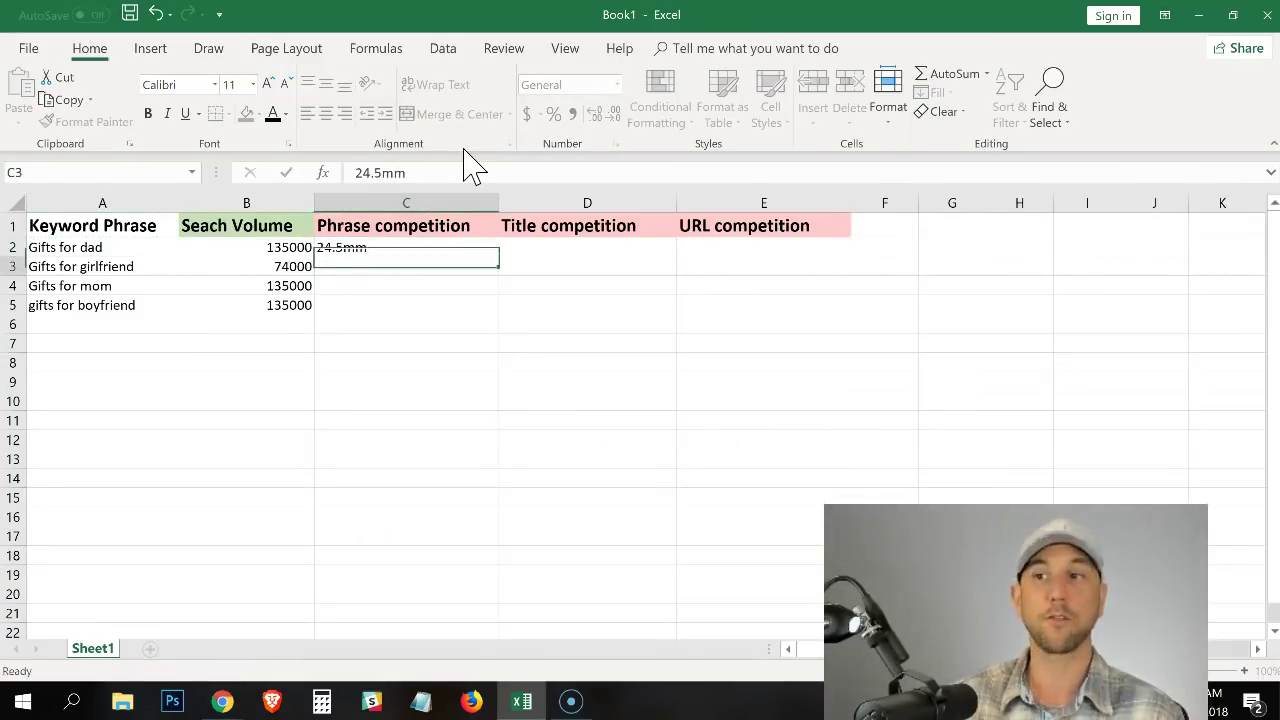
Step: Centre the contents of all cells in the sheet horizontally
left_click(12, 205)
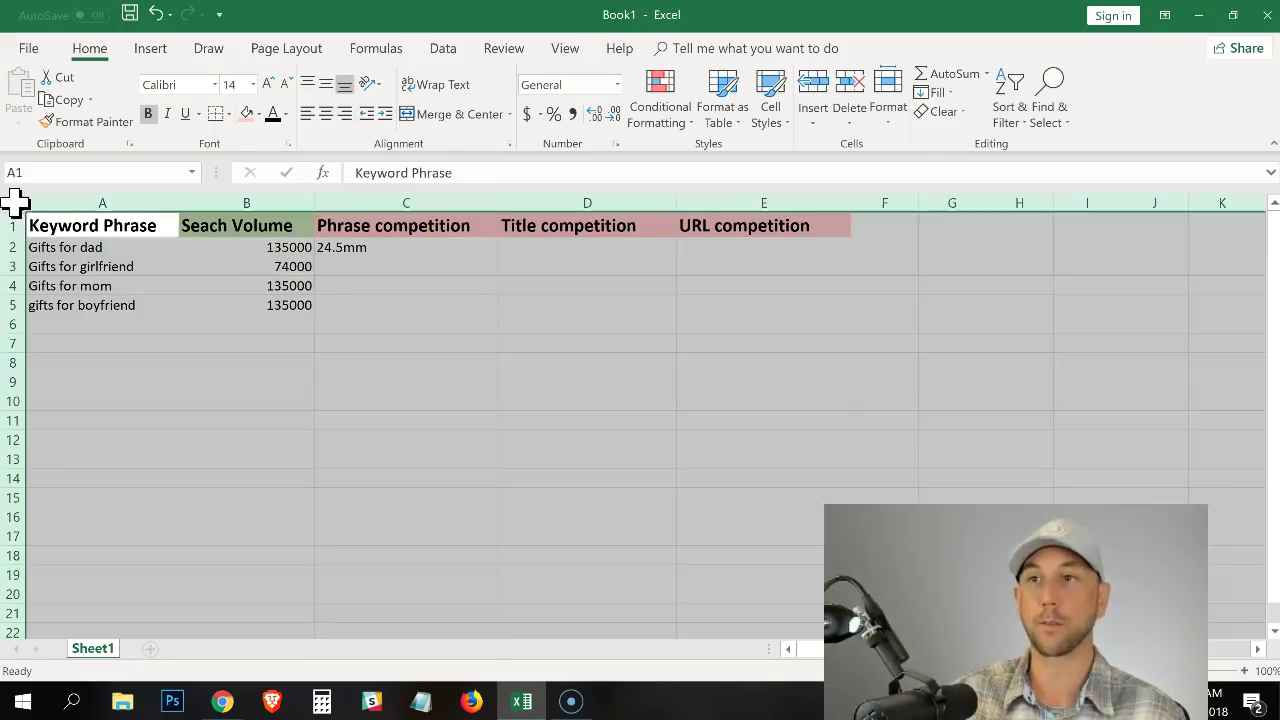
left_click(326, 113)
left_click(405, 283)
left_click(413, 250)
left_click(415, 264)
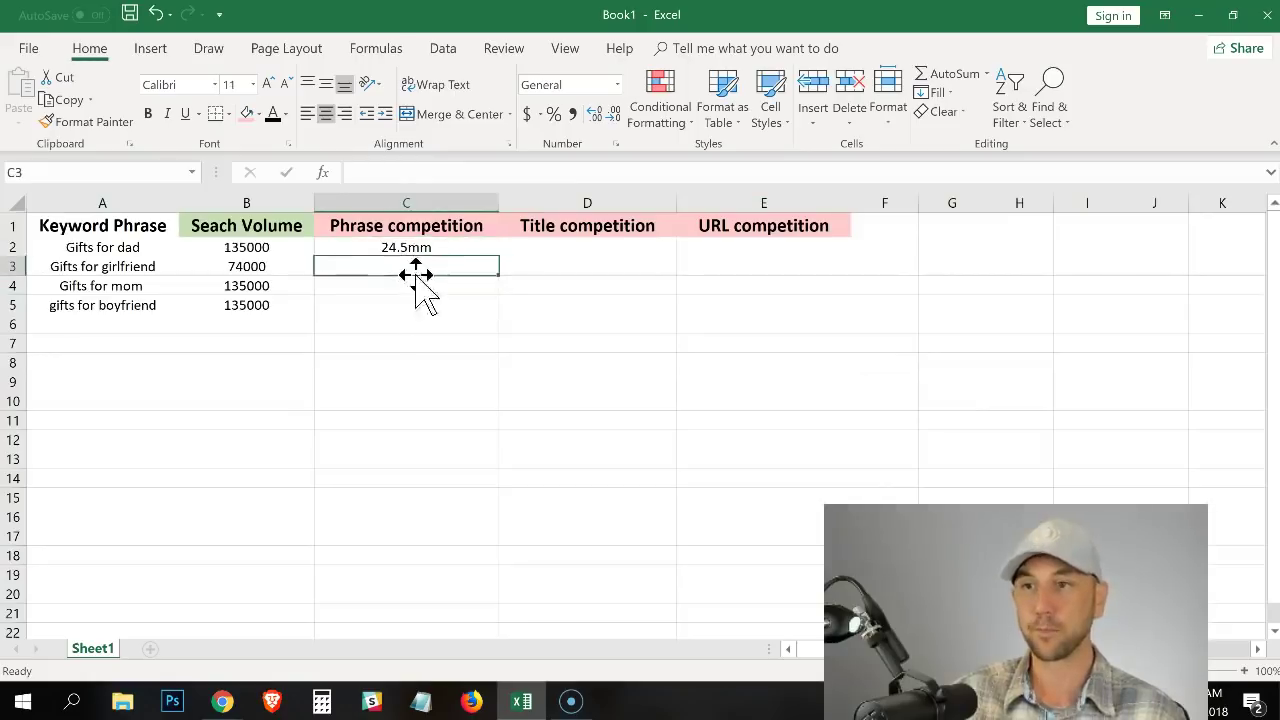
Step: Switch to Chrome and replace "dad" with "girlfriend" in the quoted query, running the exact-phrase search
key("alt+Tab")
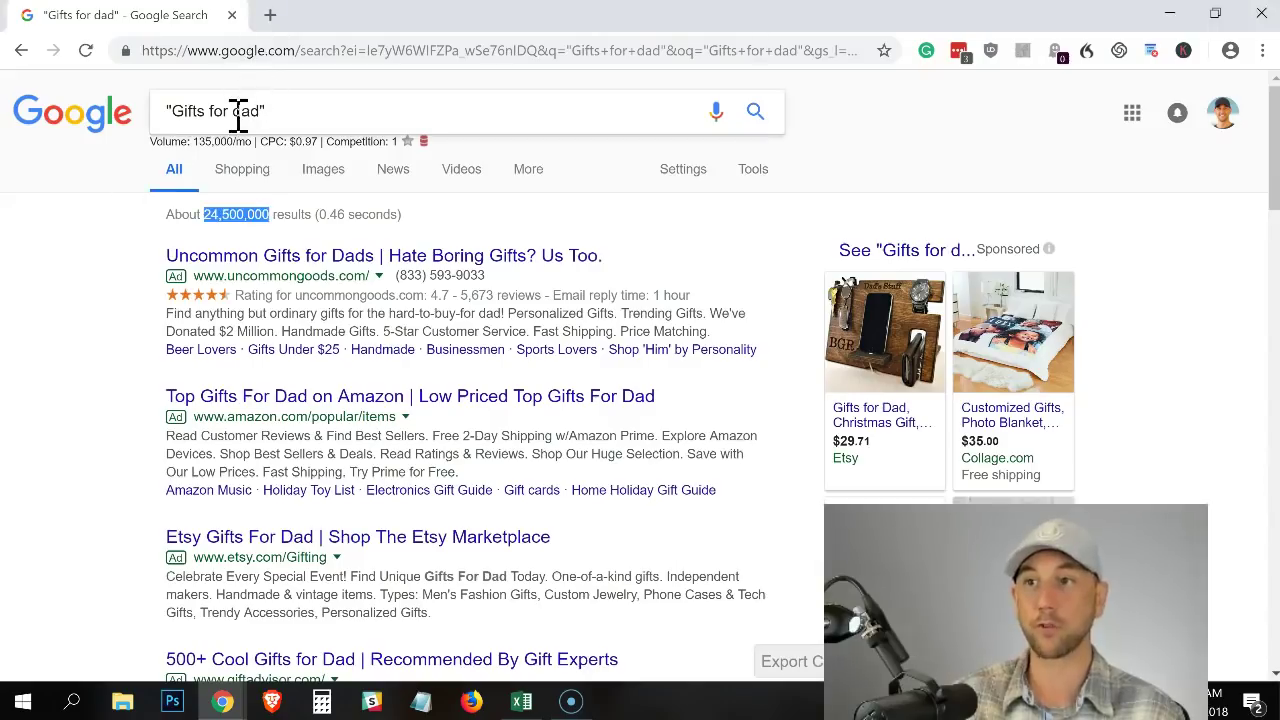
double_click(240, 111)
type("girlfri")
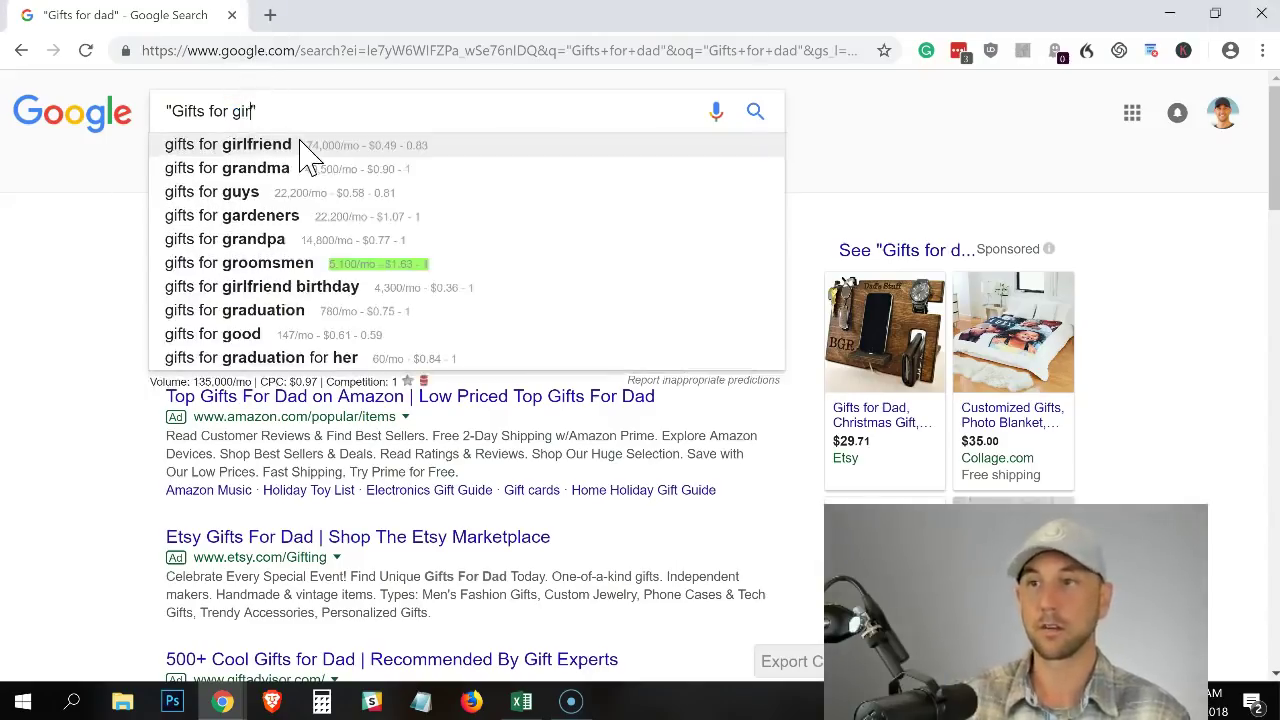
type("end")
key("Return")
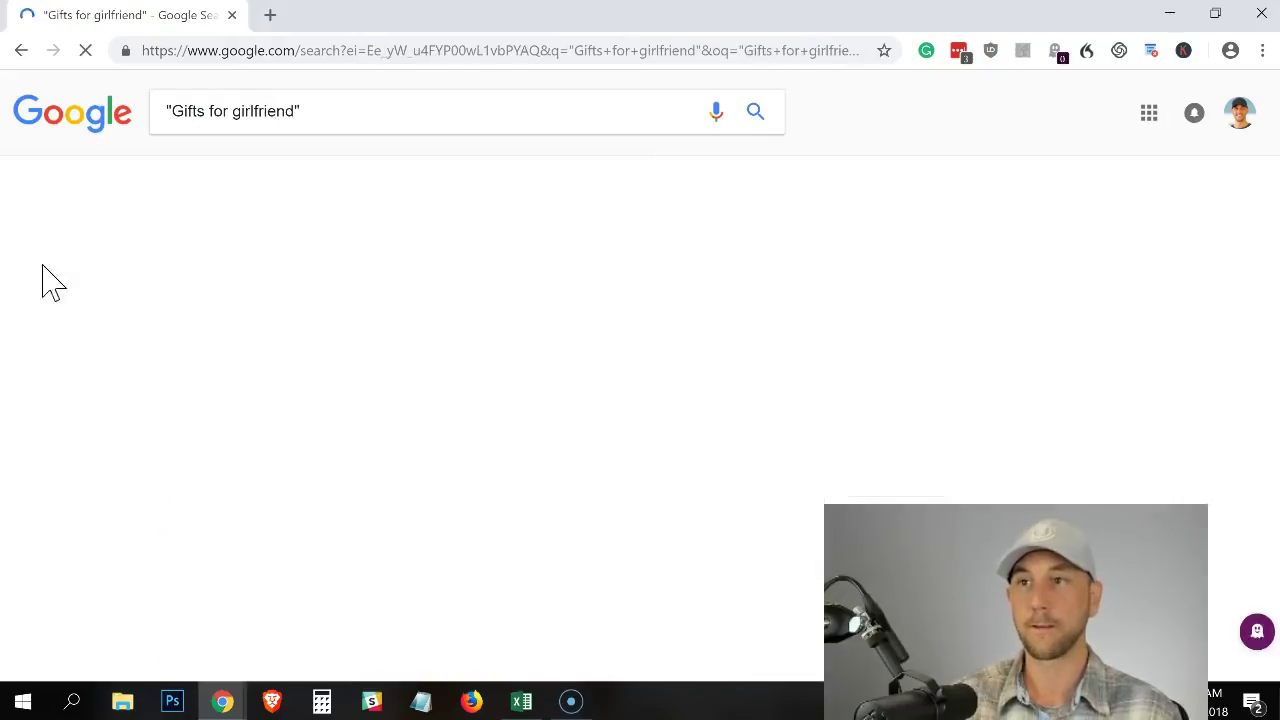
Step: Switch to Excel and record 10.2mm as the phrase competition for "Gifts for girlfriend" in C3
key("alt+Tab")
left_click(378, 266)
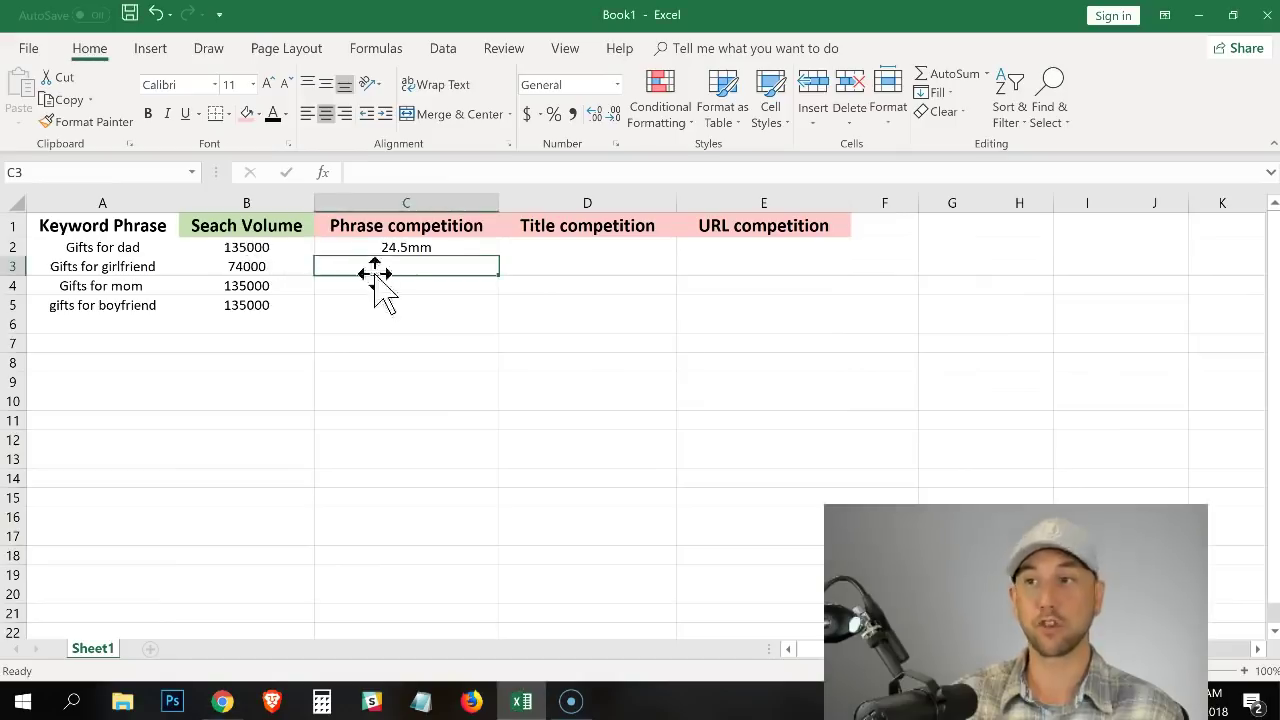
type("10.2")
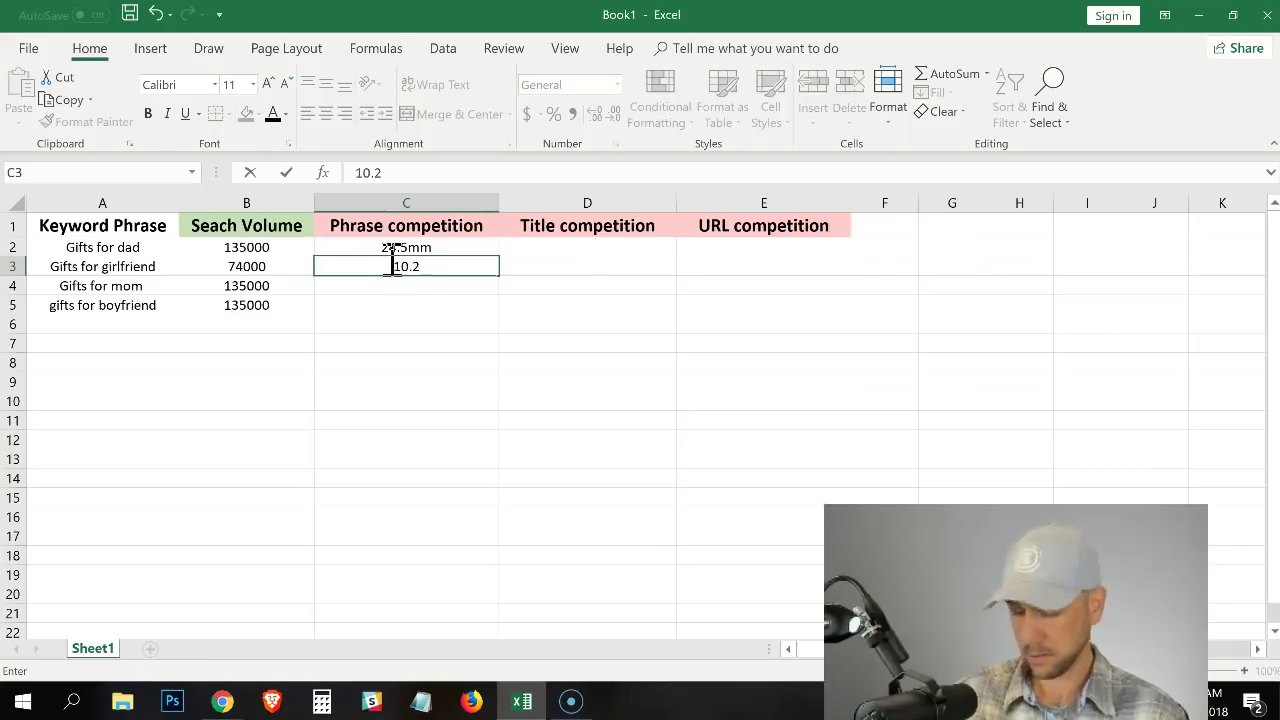
type("mm")
key("Return")
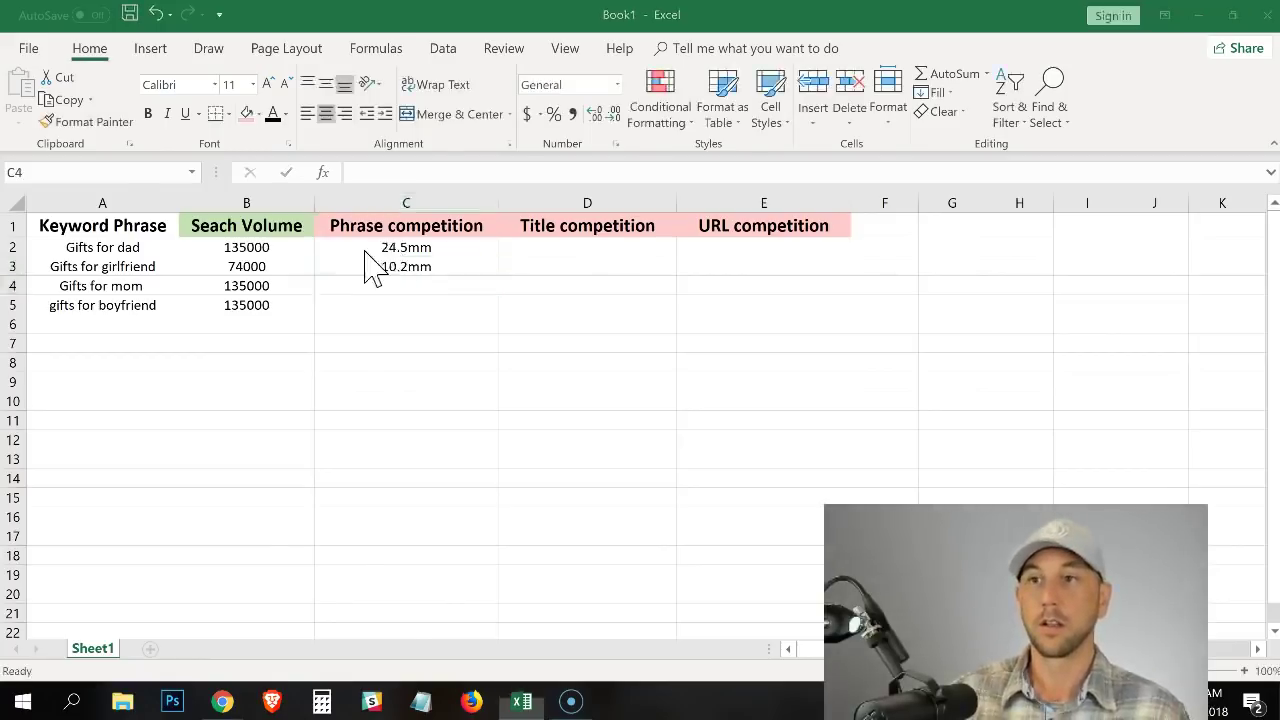
Step: Switch to Chrome and replace "girlfriend" with "mom" in the quoted query, running the exact-phrase search
key("alt+Tab")
left_click(243, 114)
double_click(270, 112)
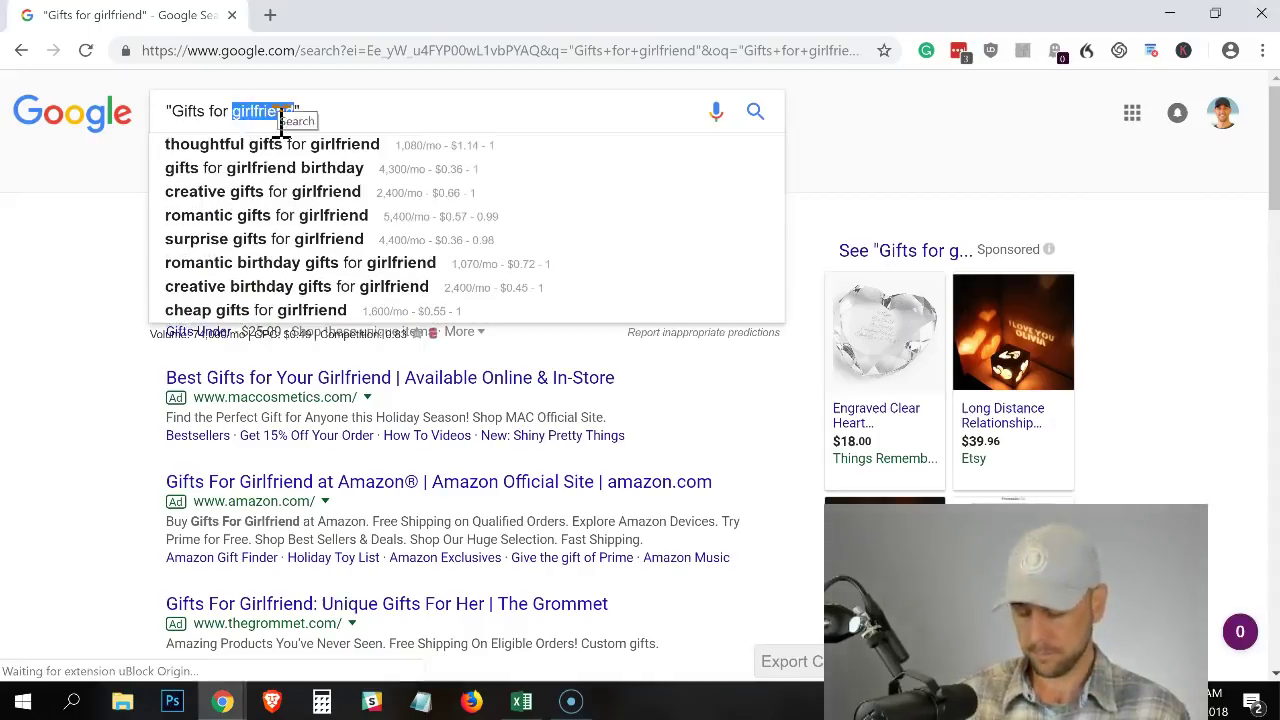
type("mom")
key("Return")
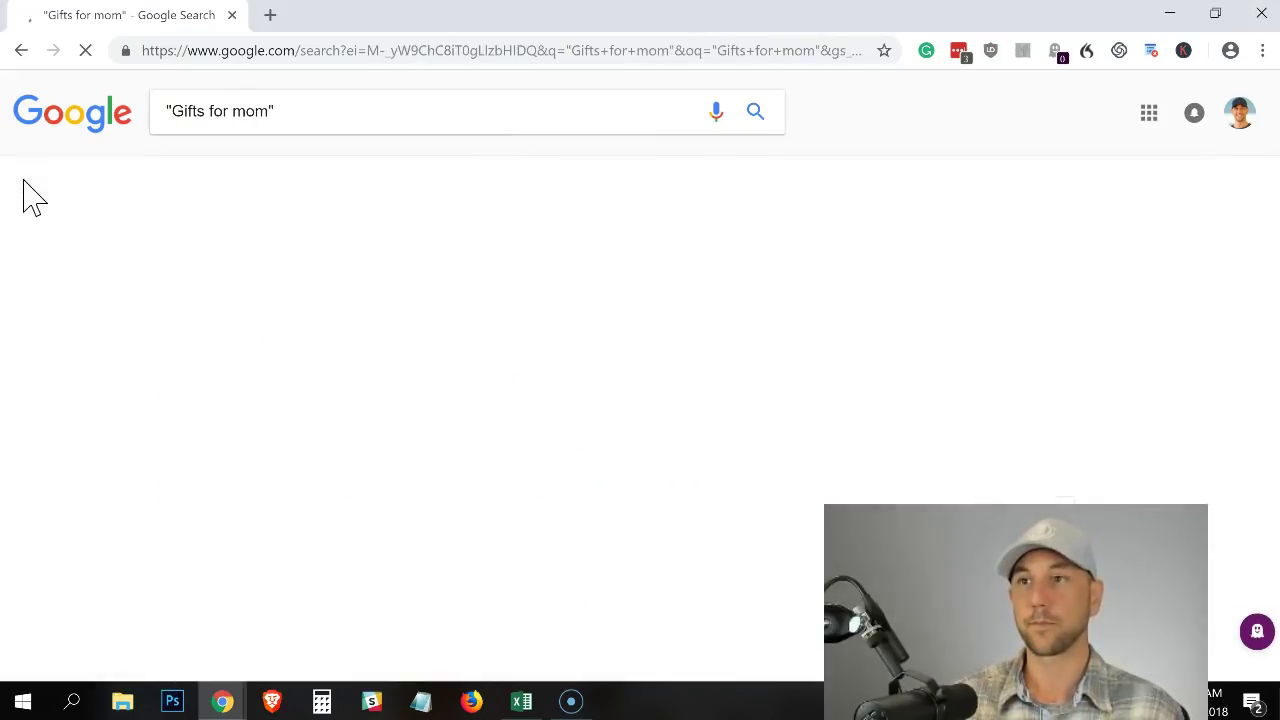
Step: Switch to Excel and record 41mm as the phrase competition for "Gifts for mom" in C4
key("alt+Tab")
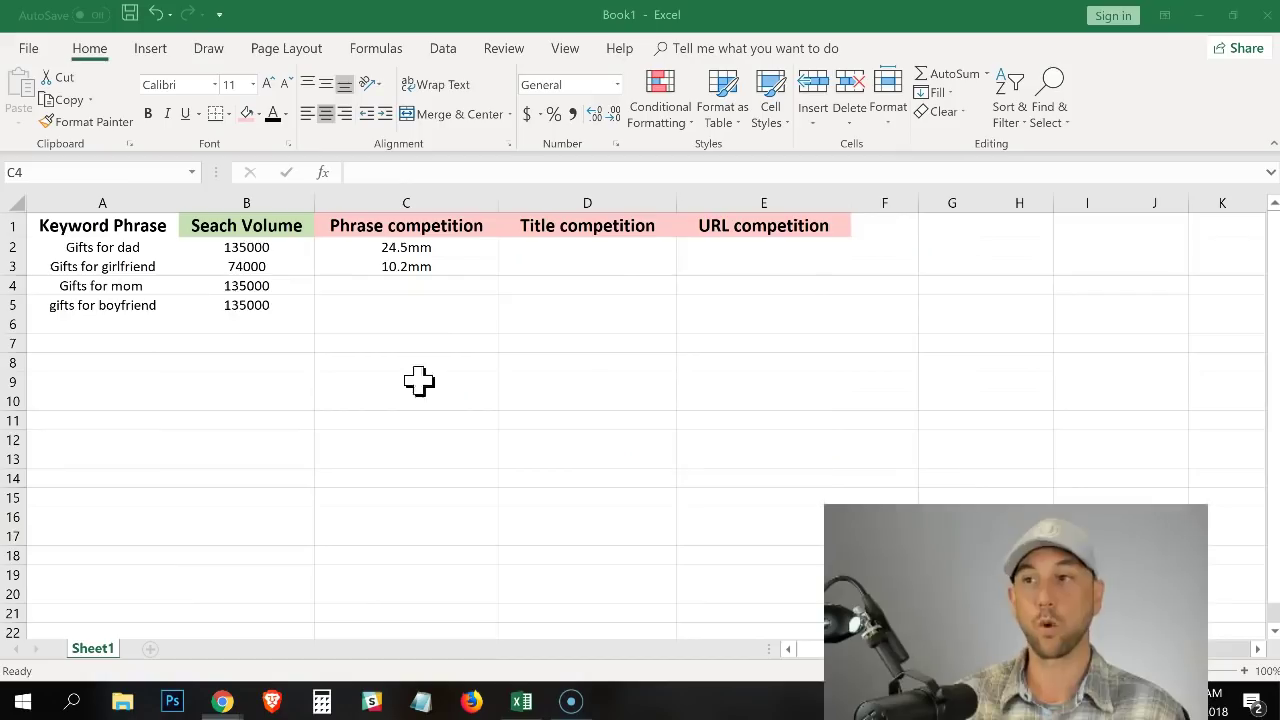
type("41")
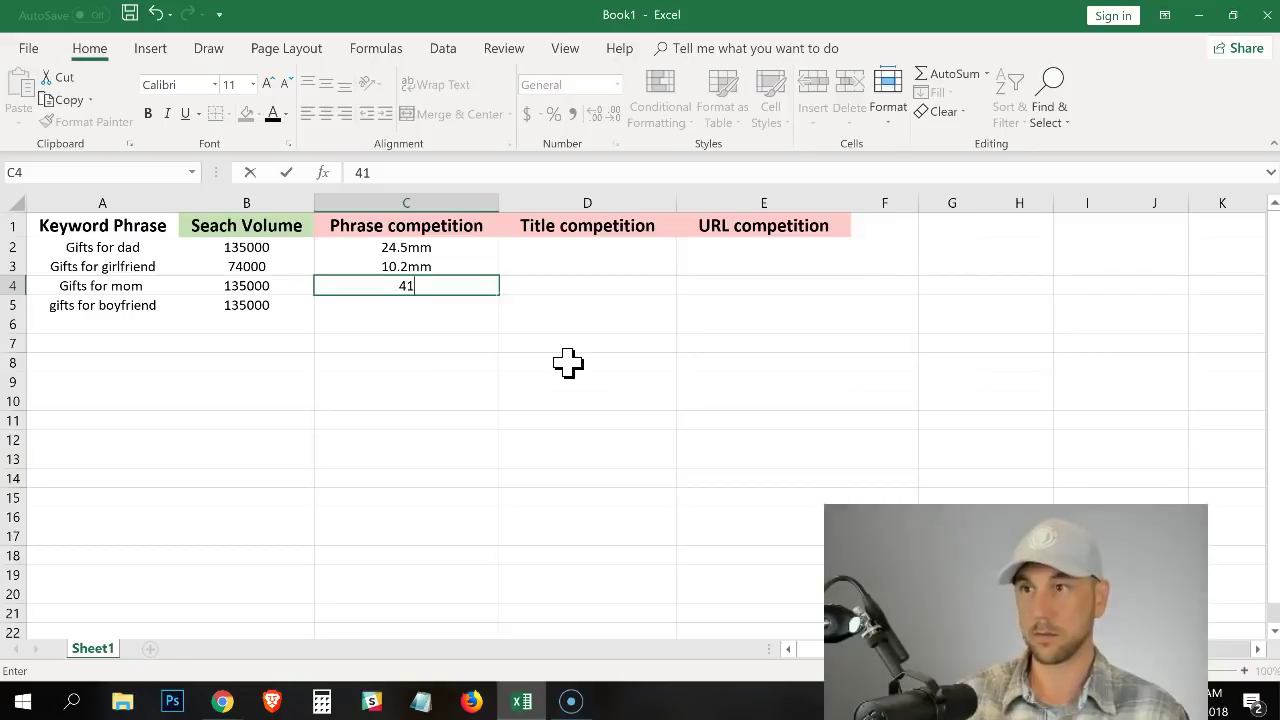
type("mm")
key("Return")
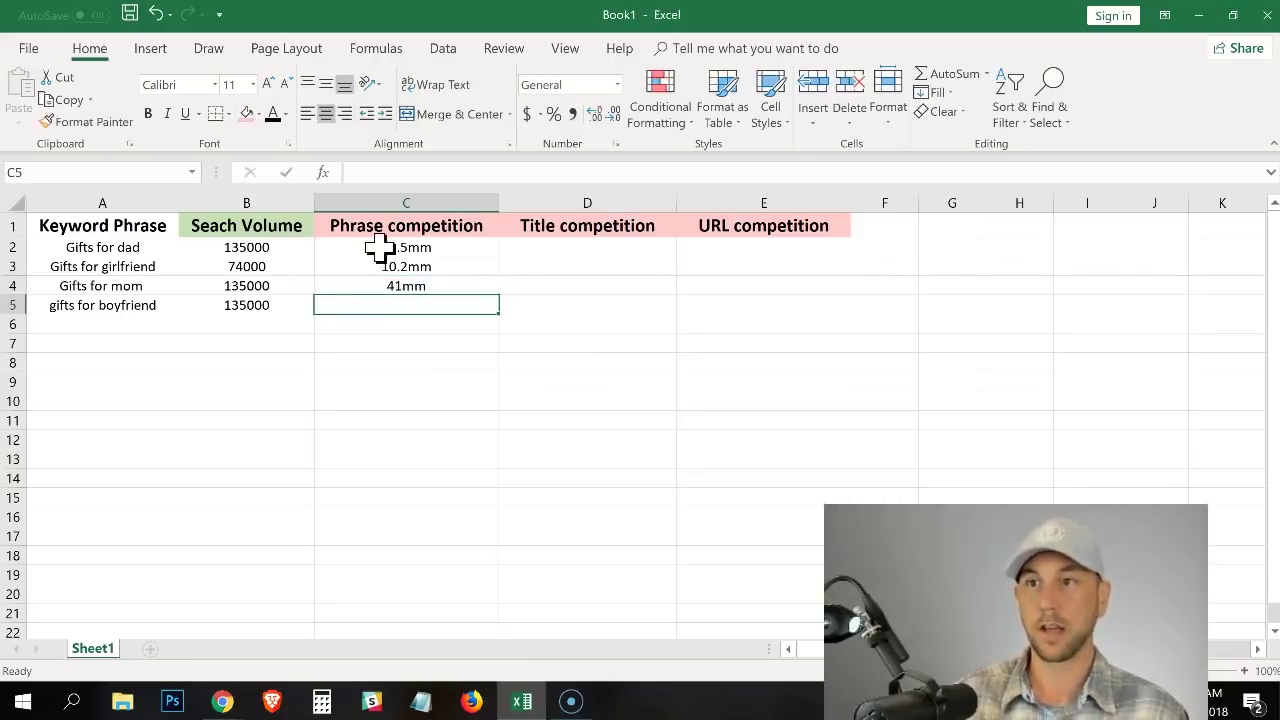
Step: Switch to Chrome and replace "mom" with "boyfriend" in the quoted query, running the exact-phrase search
key("alt+Tab")
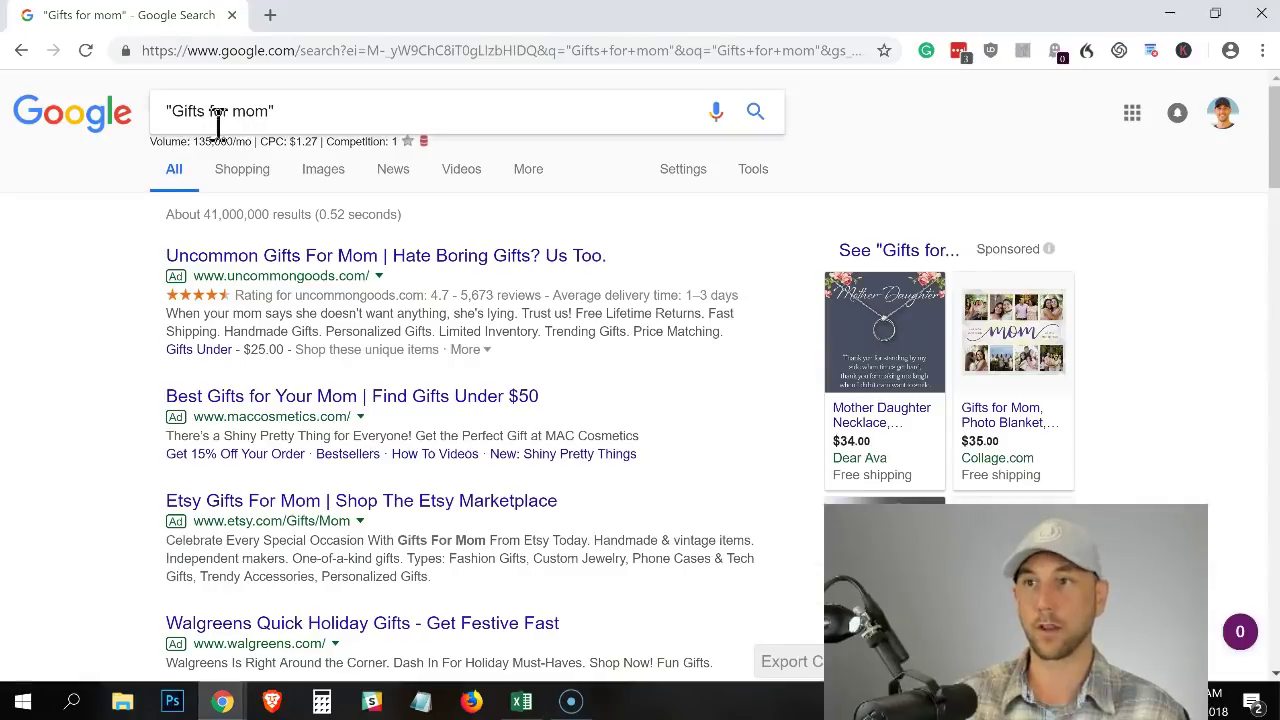
double_click(250, 112)
type("bp")
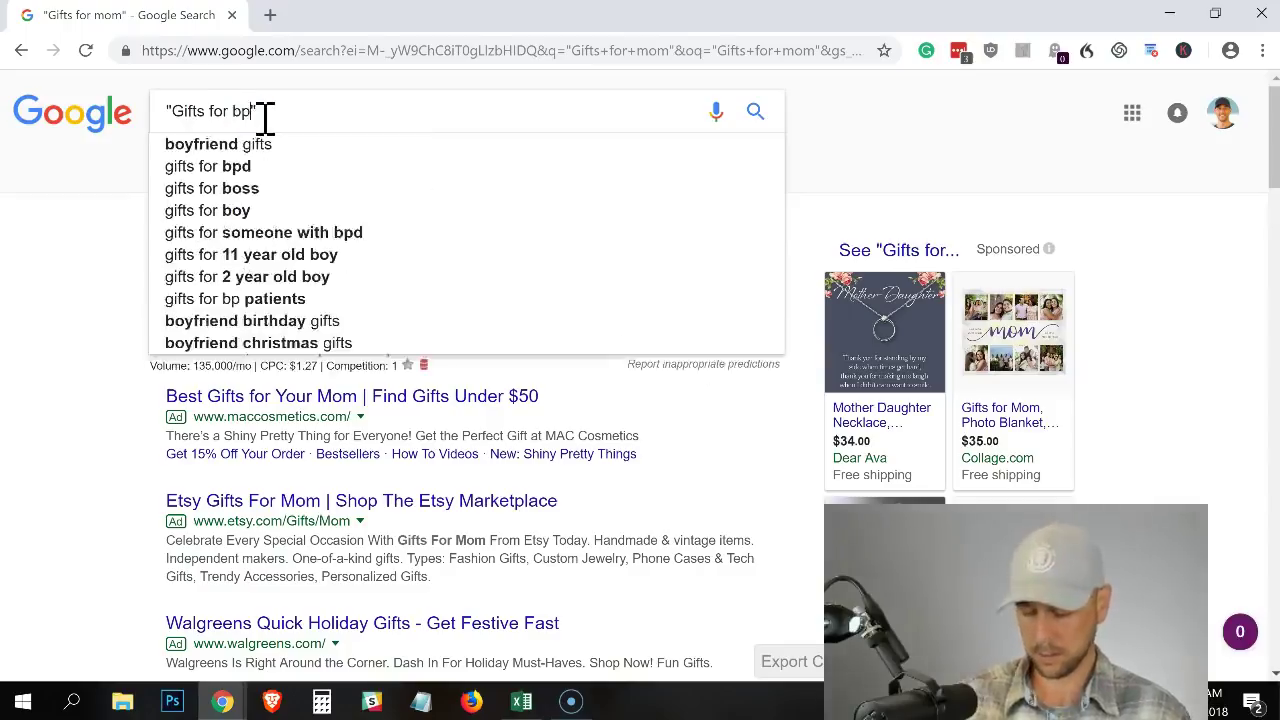
key("BackSpace")
key("BackSpace")
type("boy")
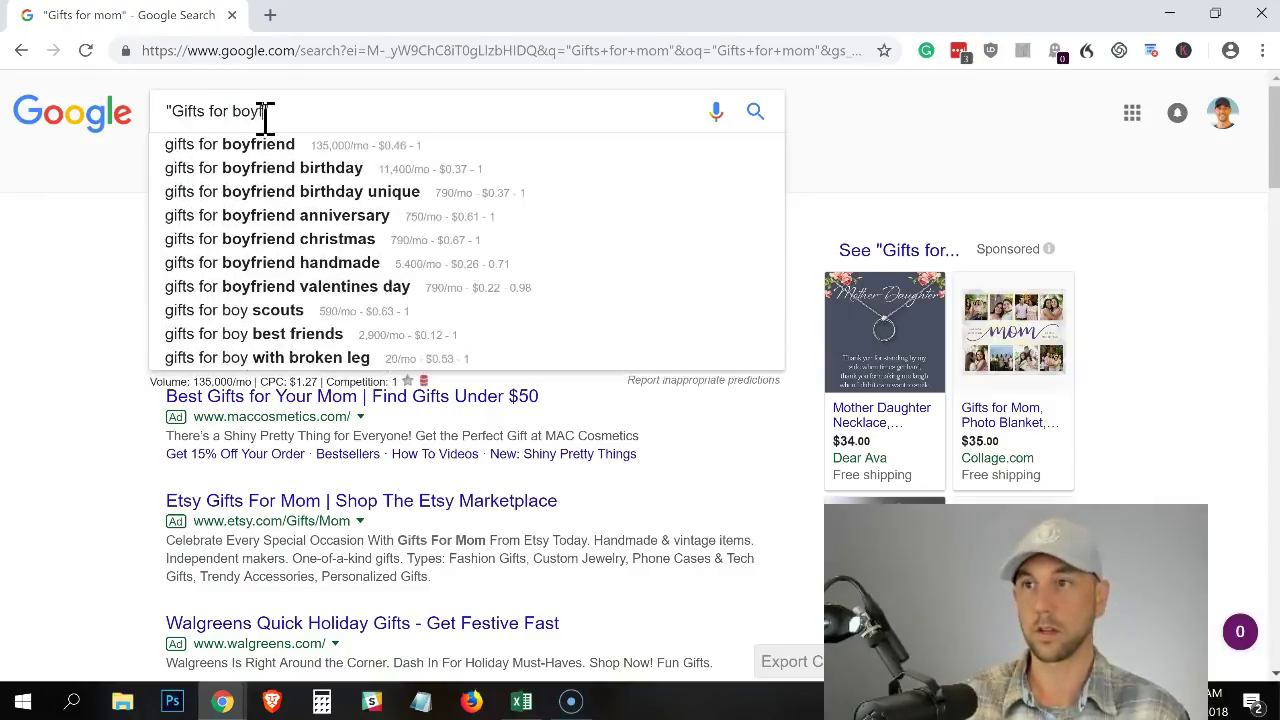
type("friend\"")
key("Return")
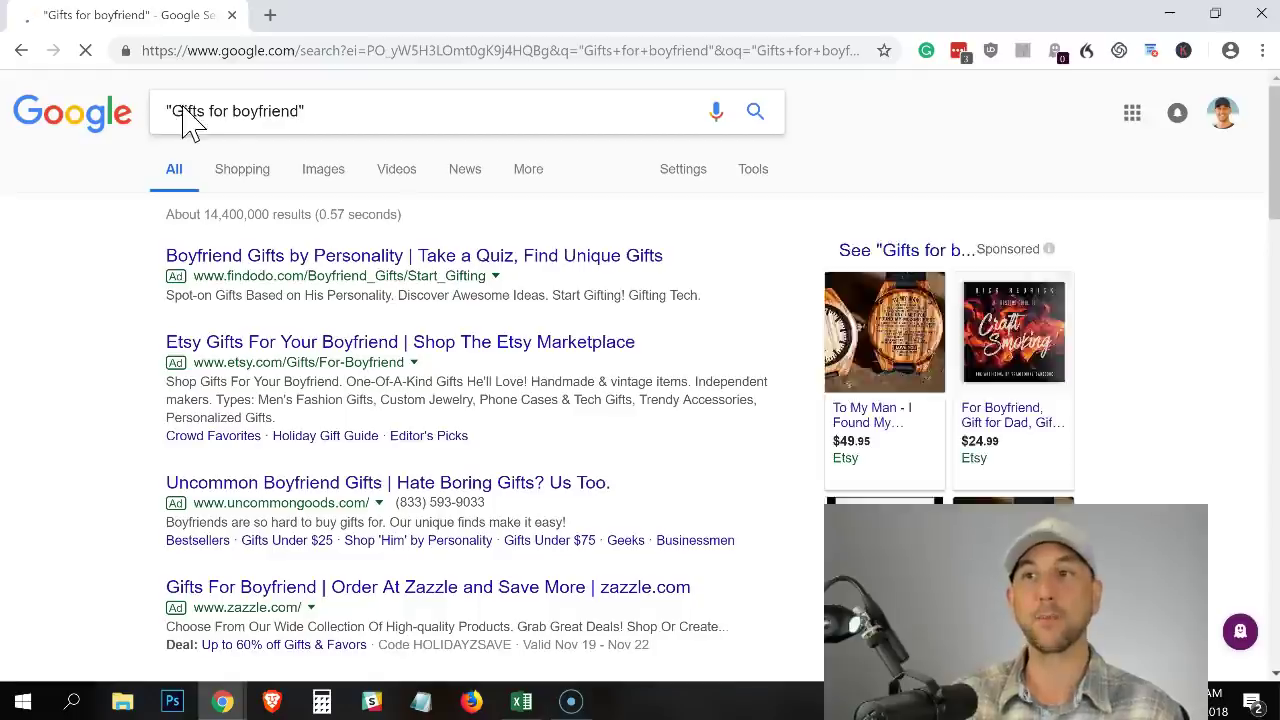
Step: Switch to Excel and record 14.4mm as the phrase competition for "gifts for boyfriend" in C5
key("alt+Tab")
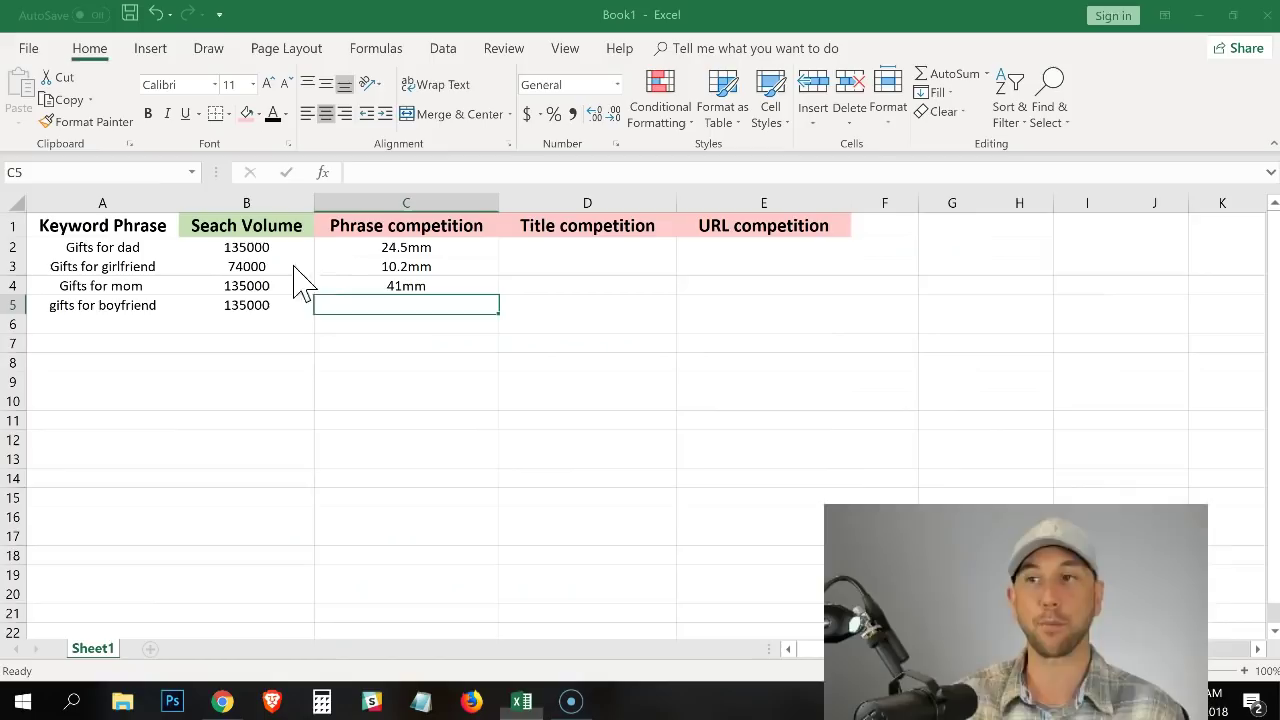
type("14")
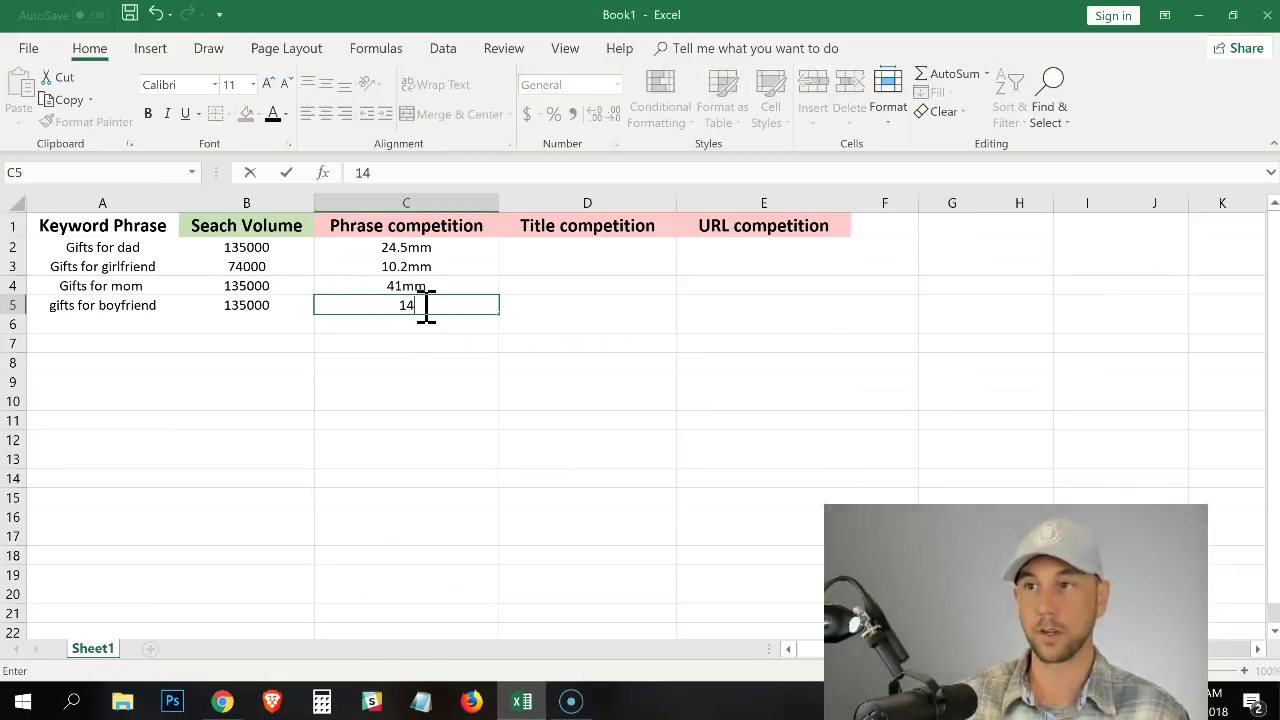
type(".4mm")
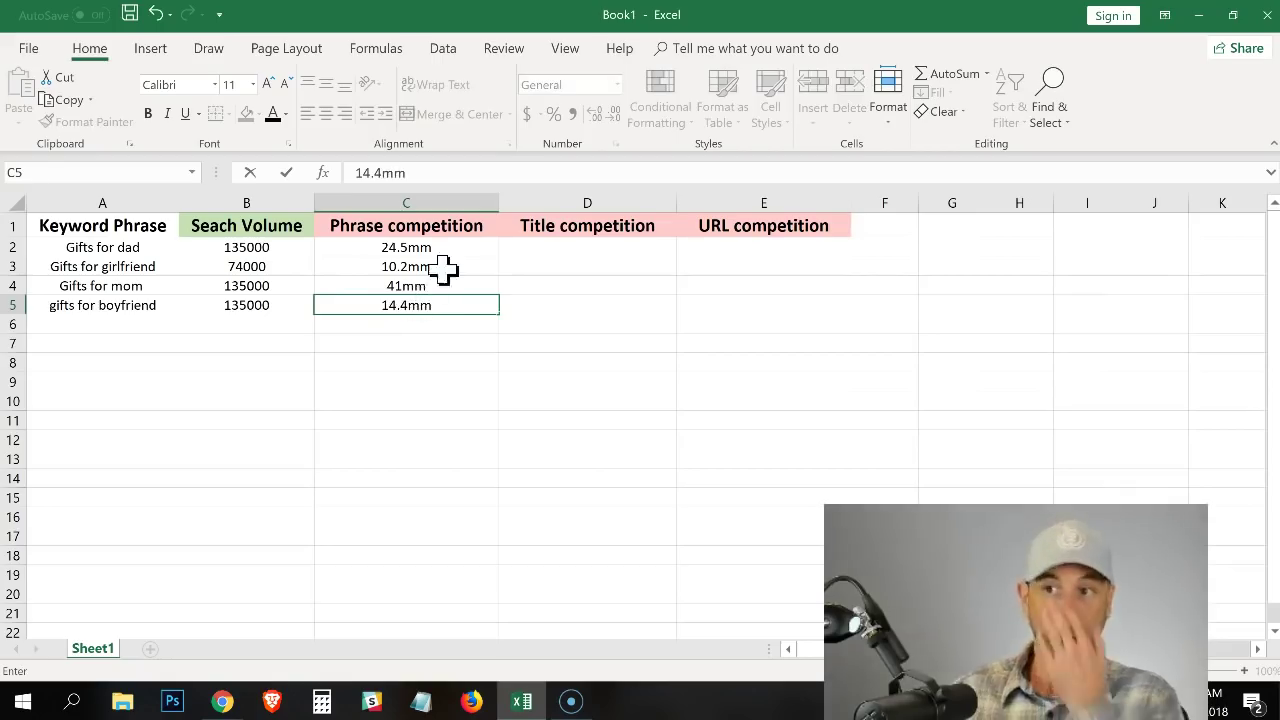
left_click(480, 347)
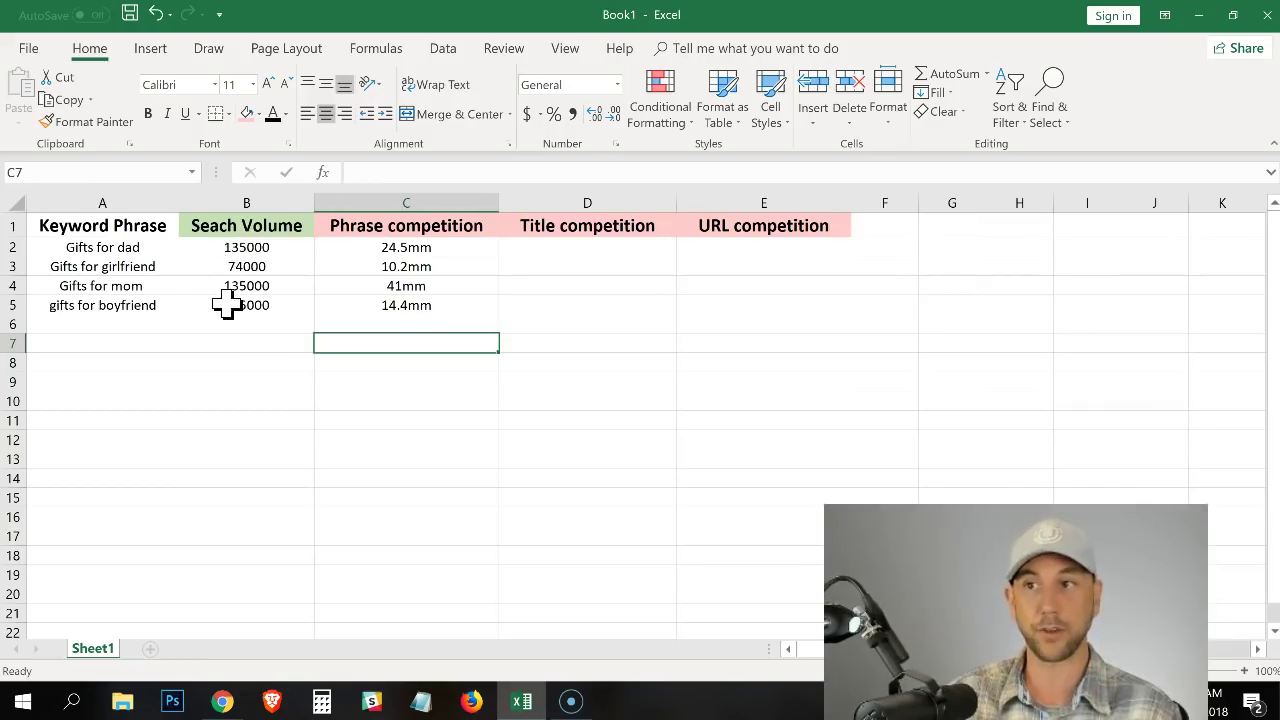
left_click(380, 307)
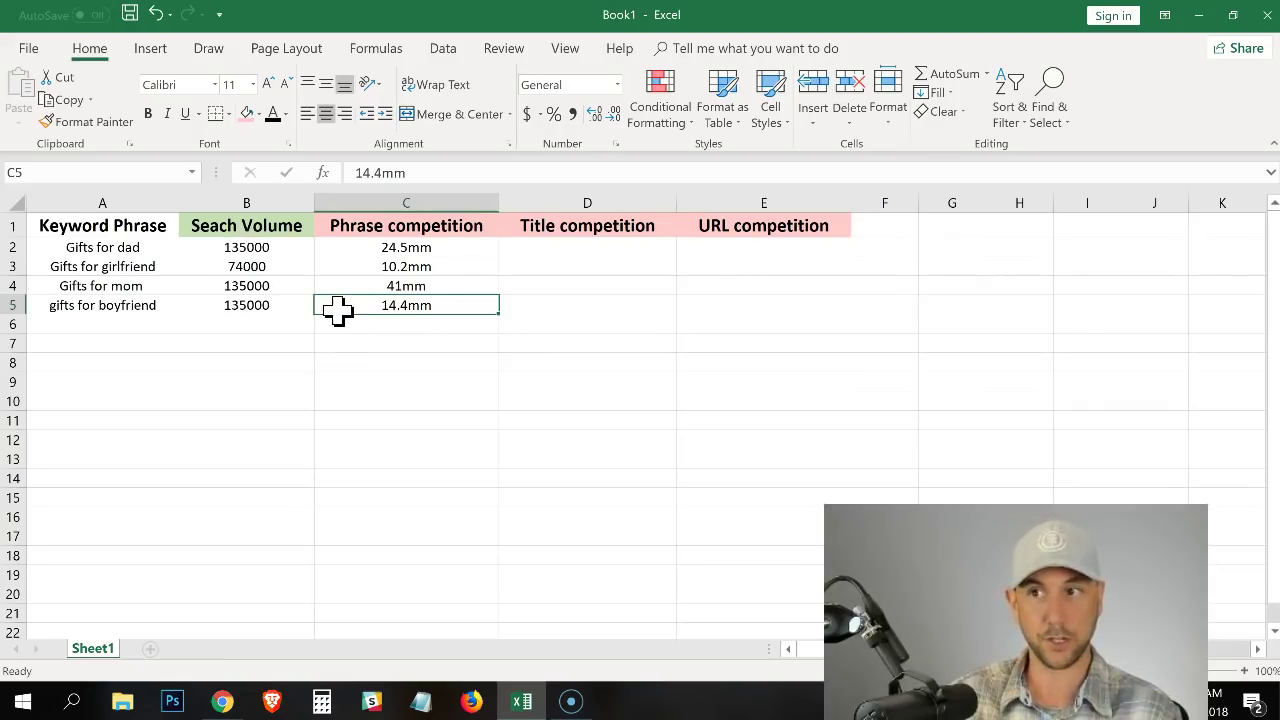
Step: Fill the "gifts for boyfriend" phrase competition cell C5 with light green
left_click(271, 306)
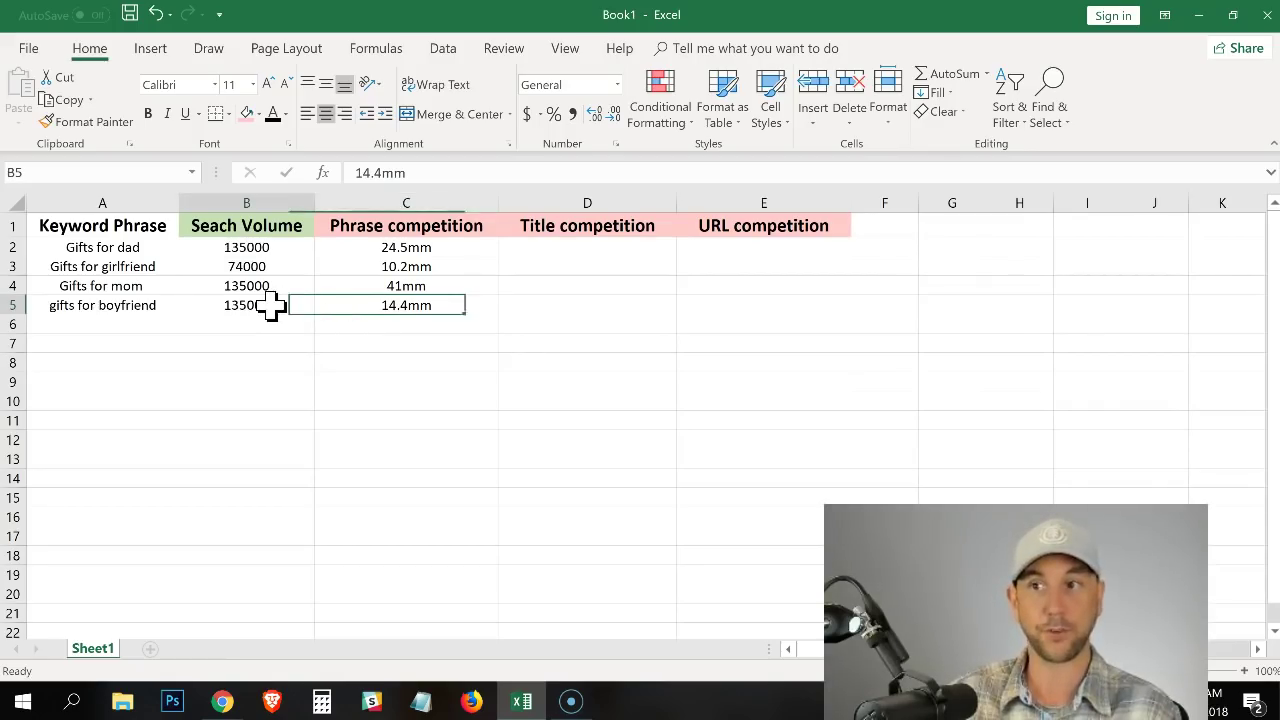
left_click(371, 307)
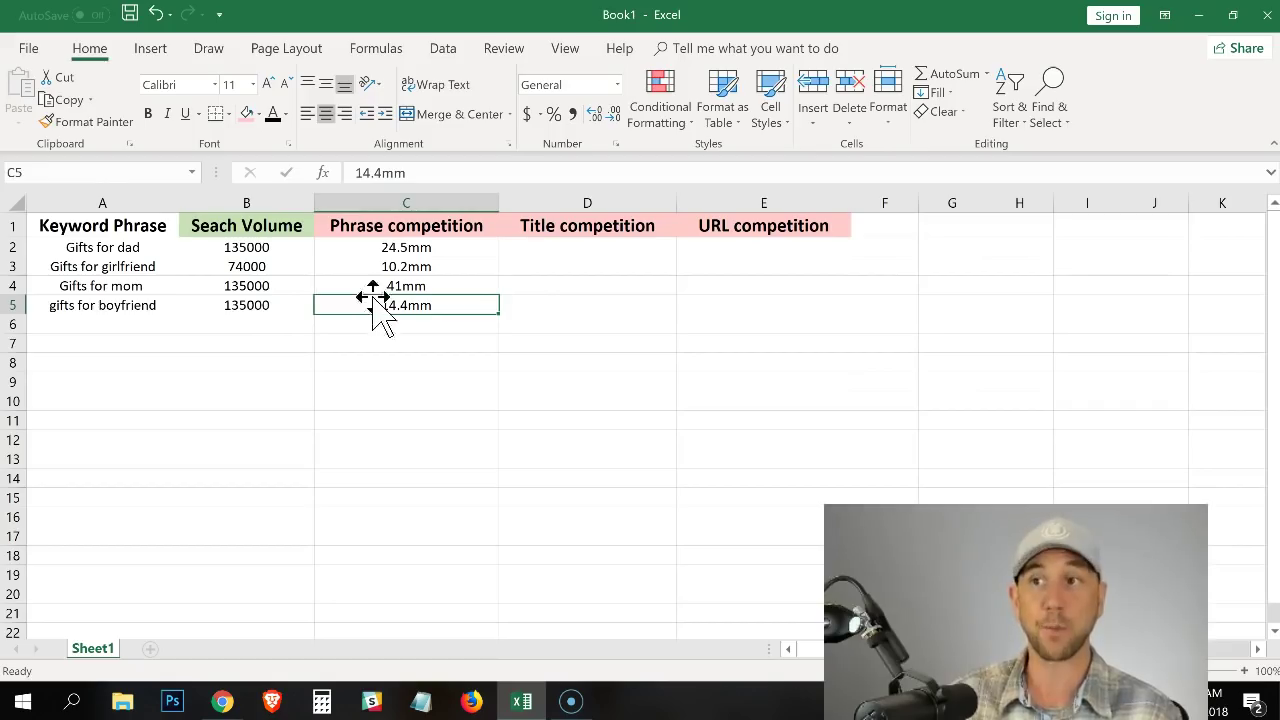
left_click(250, 113)
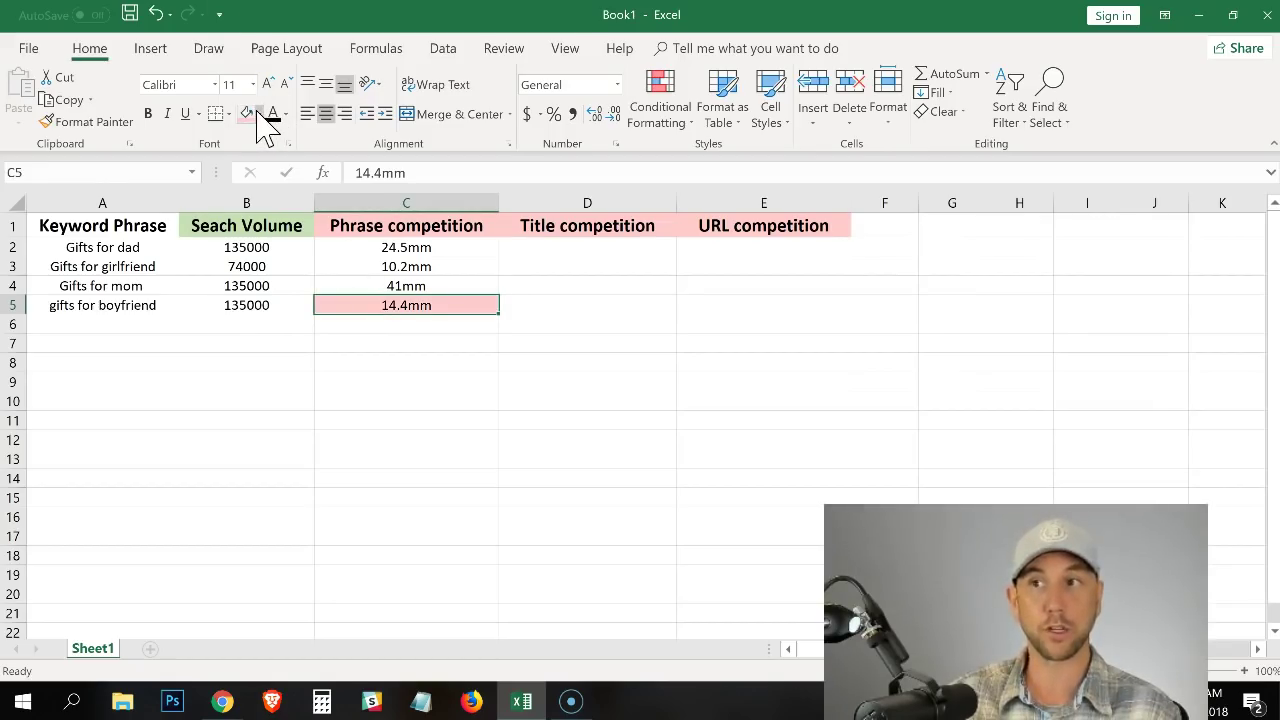
left_click(258, 113)
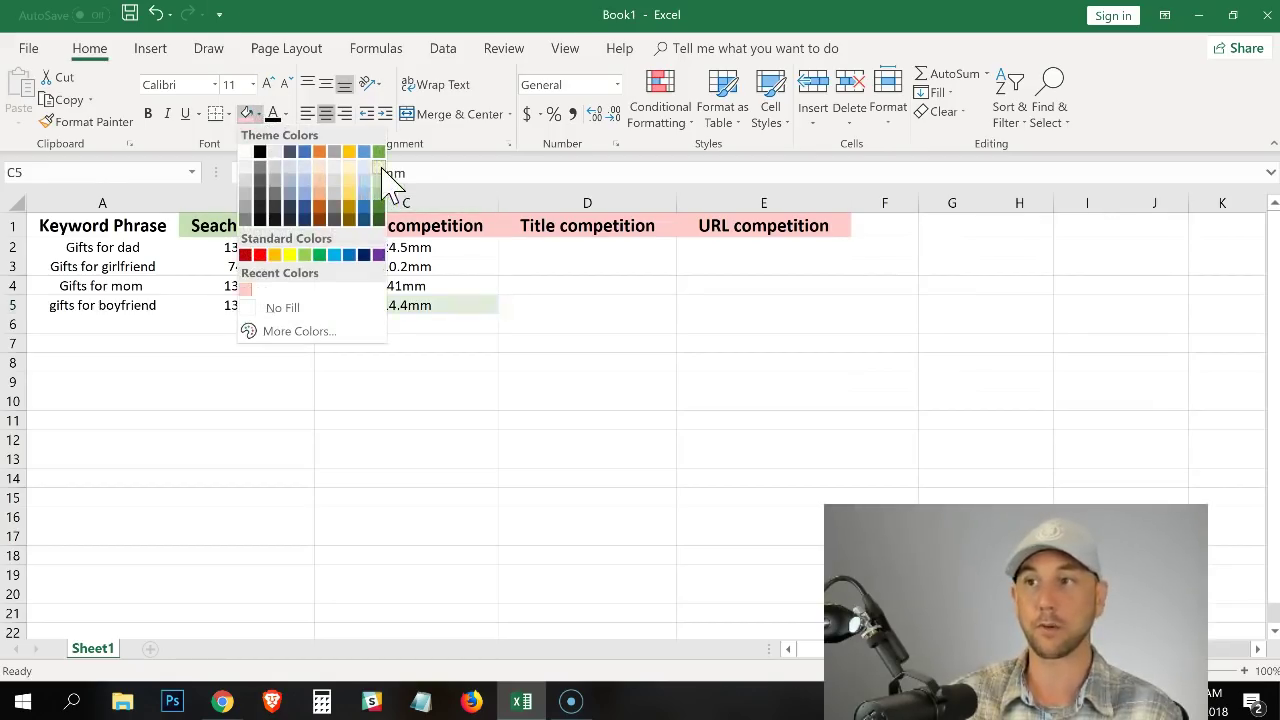
left_click(378, 160)
left_click(452, 340)
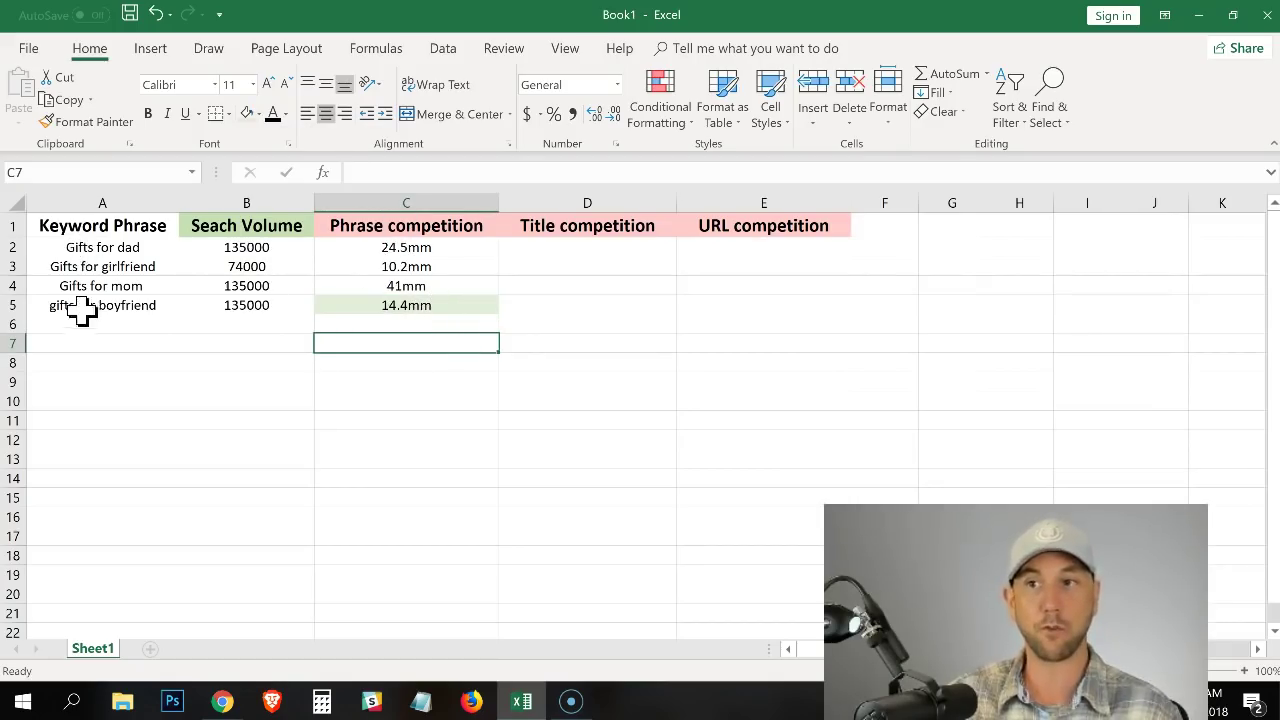
Step: Switch to Chrome and change the quoted query to "intitle:Gifts for boyfriend", running the title search
left_click(595, 250)
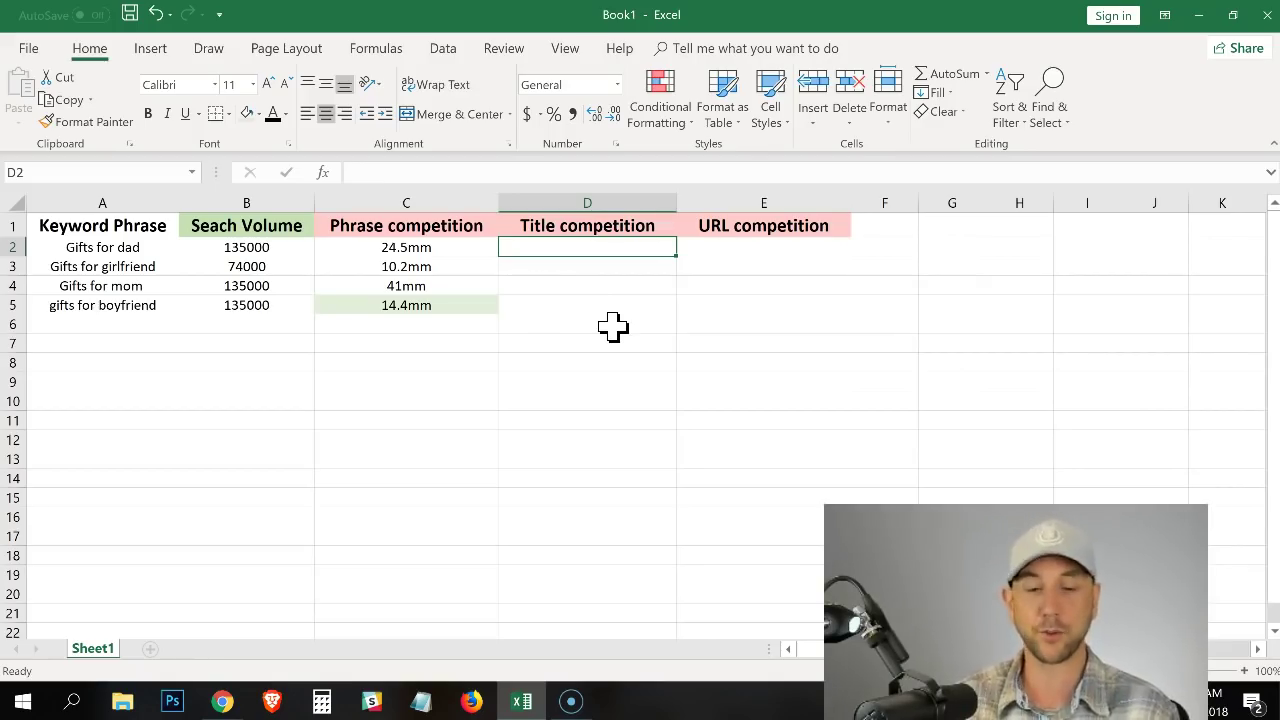
key("alt+Tab")
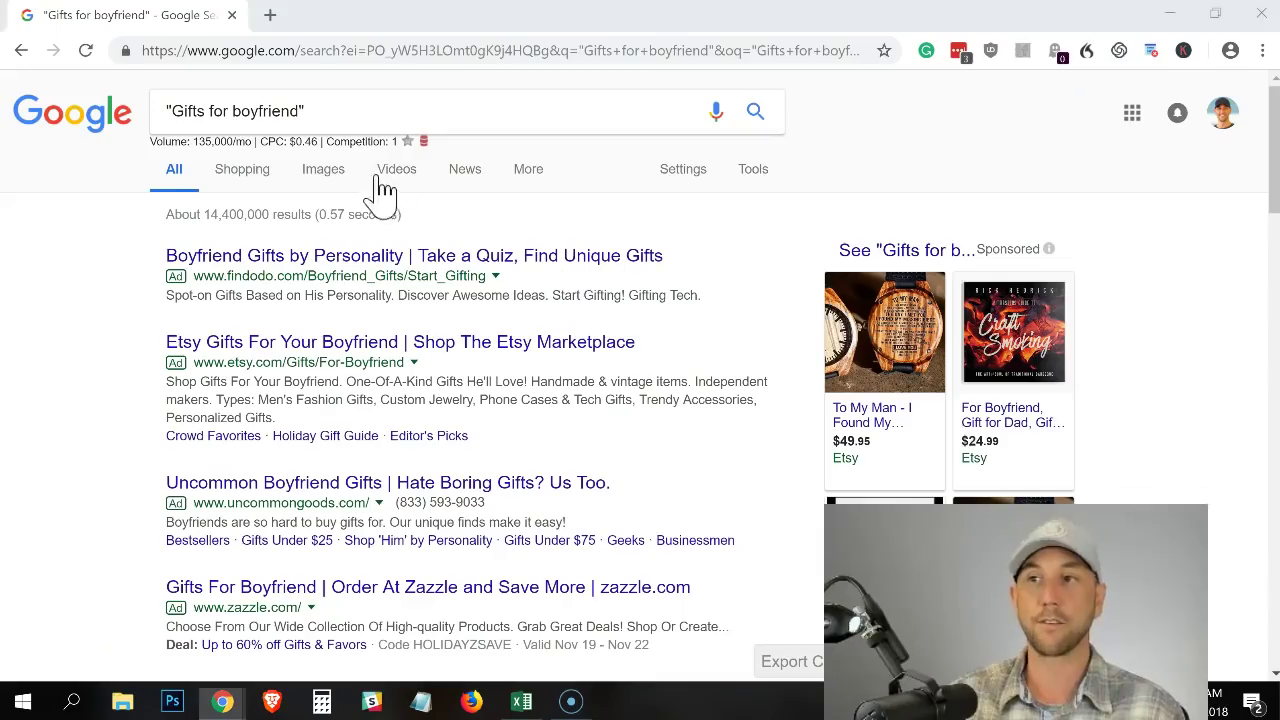
left_click(333, 97)
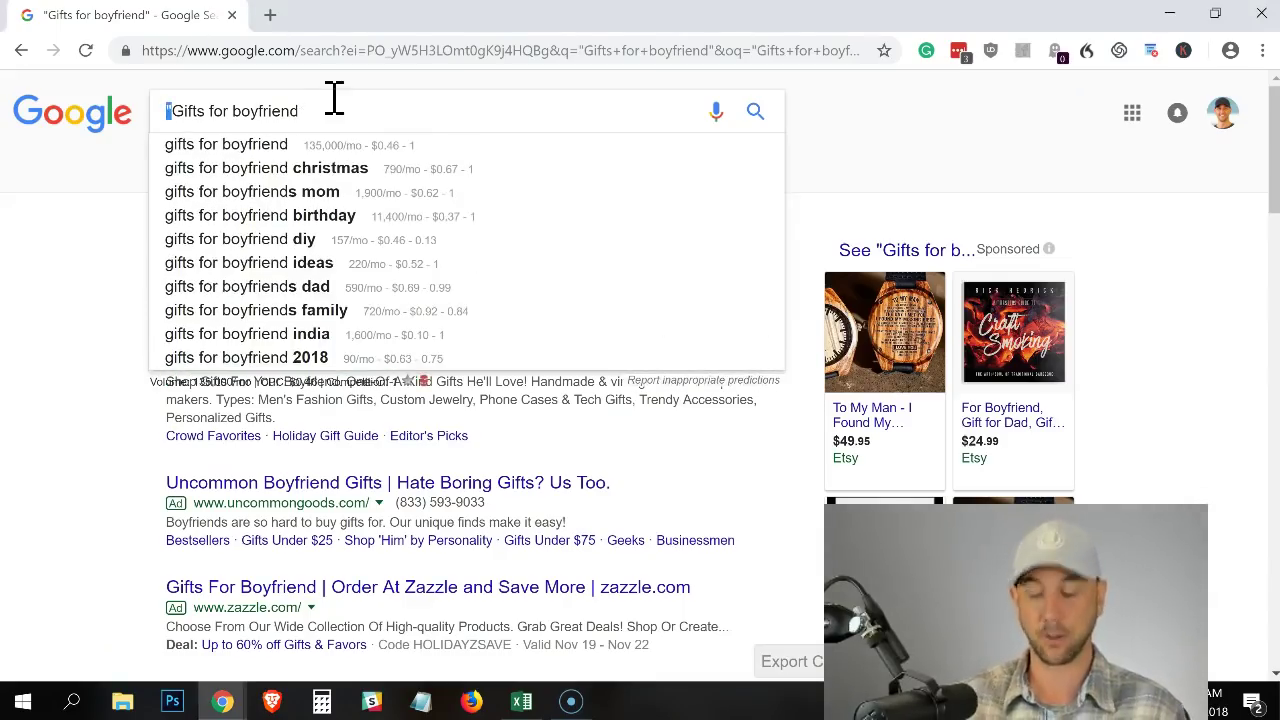
type("intitle")
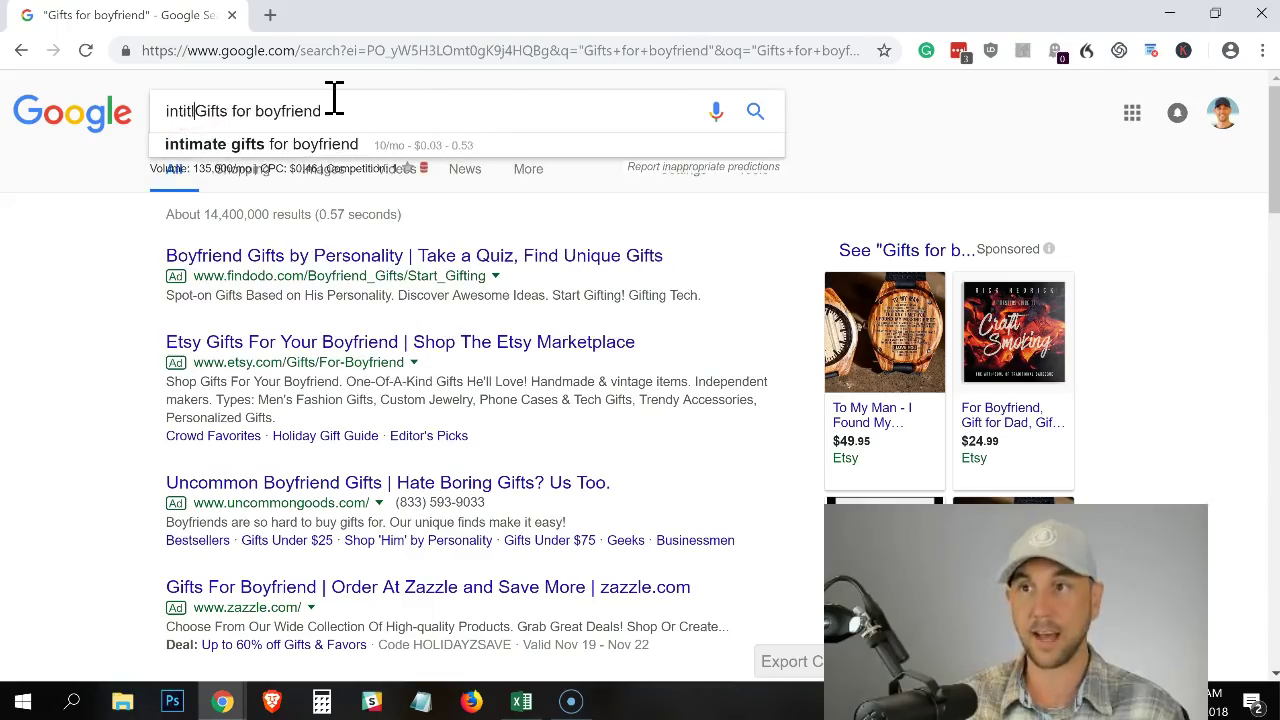
type(":")
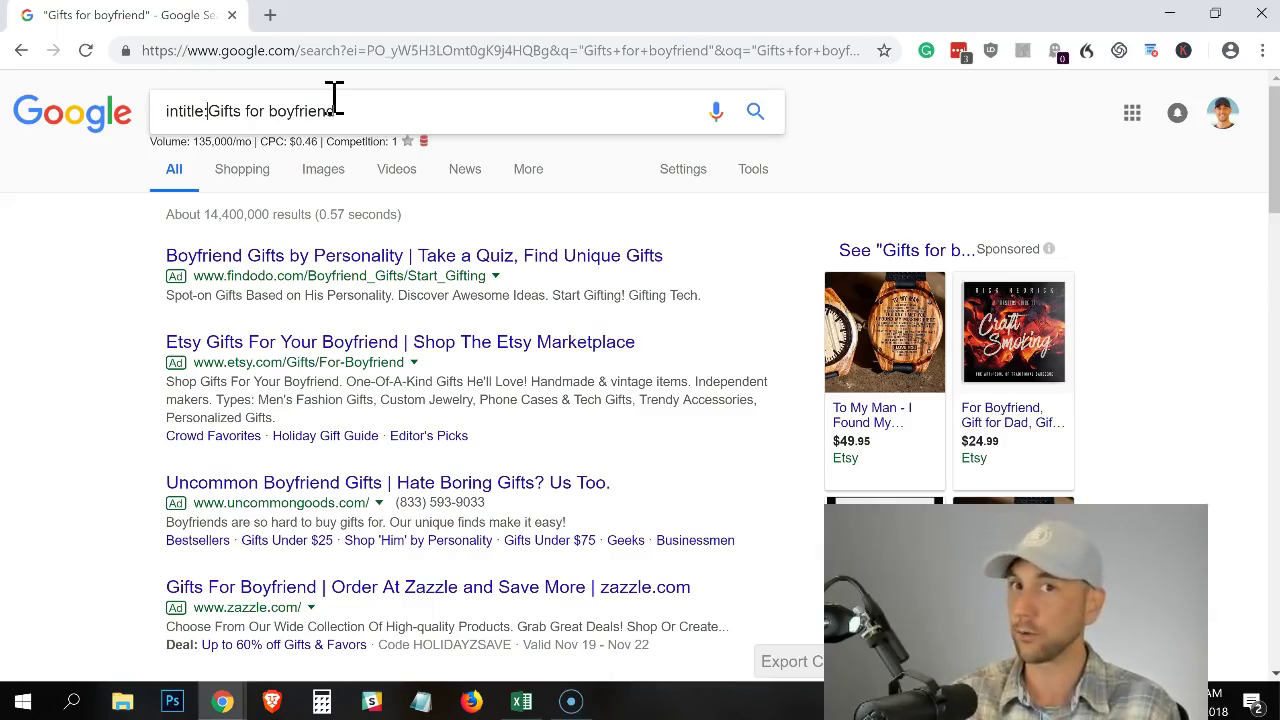
type(":")
key("Return")
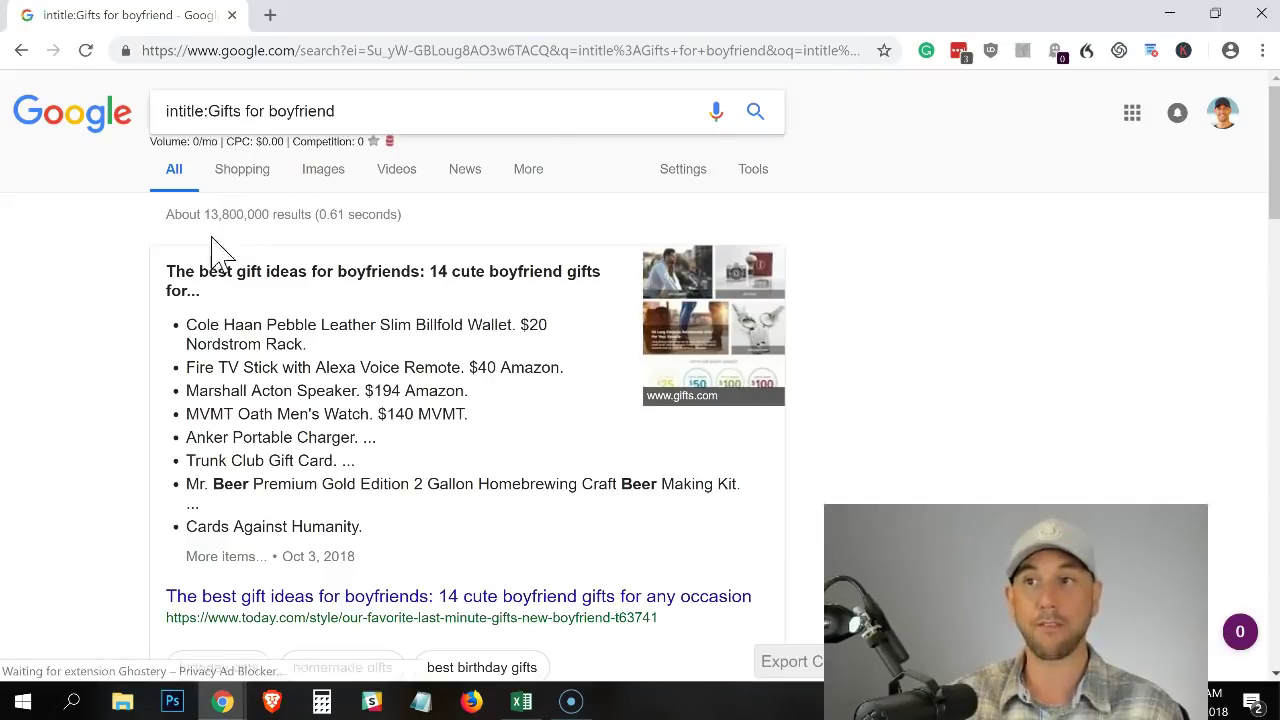
Step: Switch to Excel and record 13.8mm as the title competition for "gifts for boyfriend" in D5
key("alt+Tab")
key("alt+Tab")
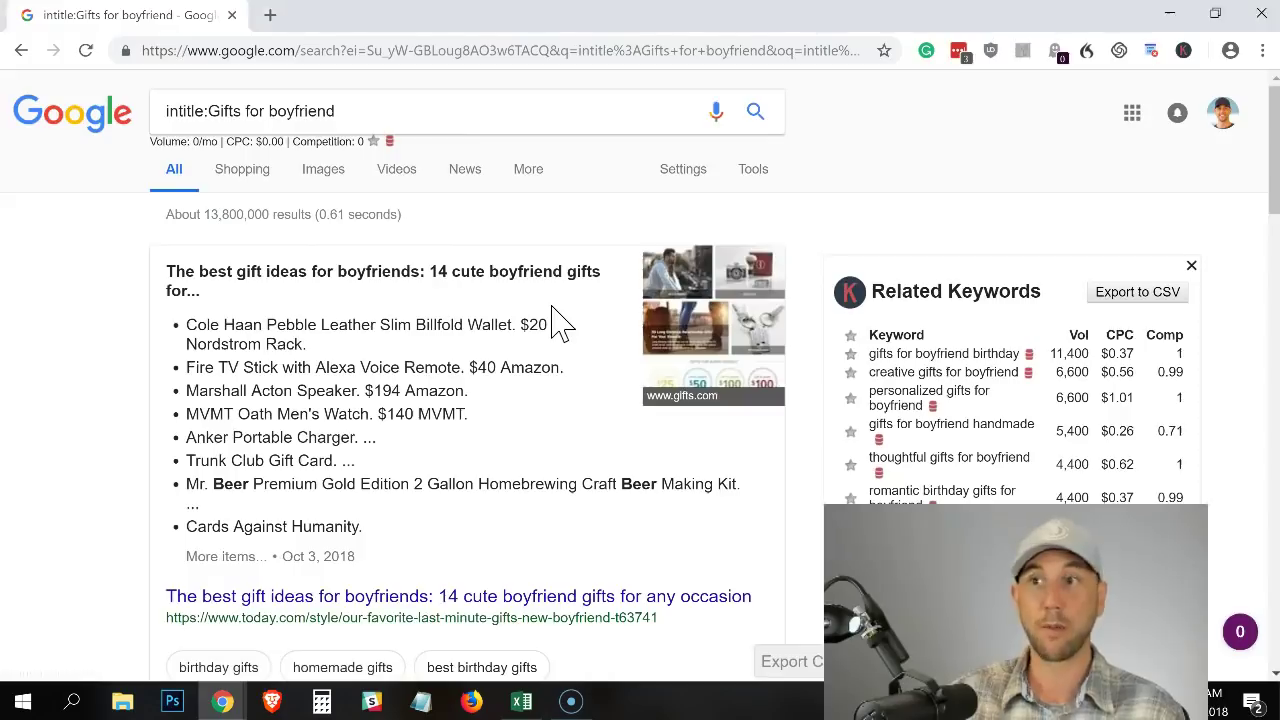
key("alt+Tab")
left_click(556, 312)
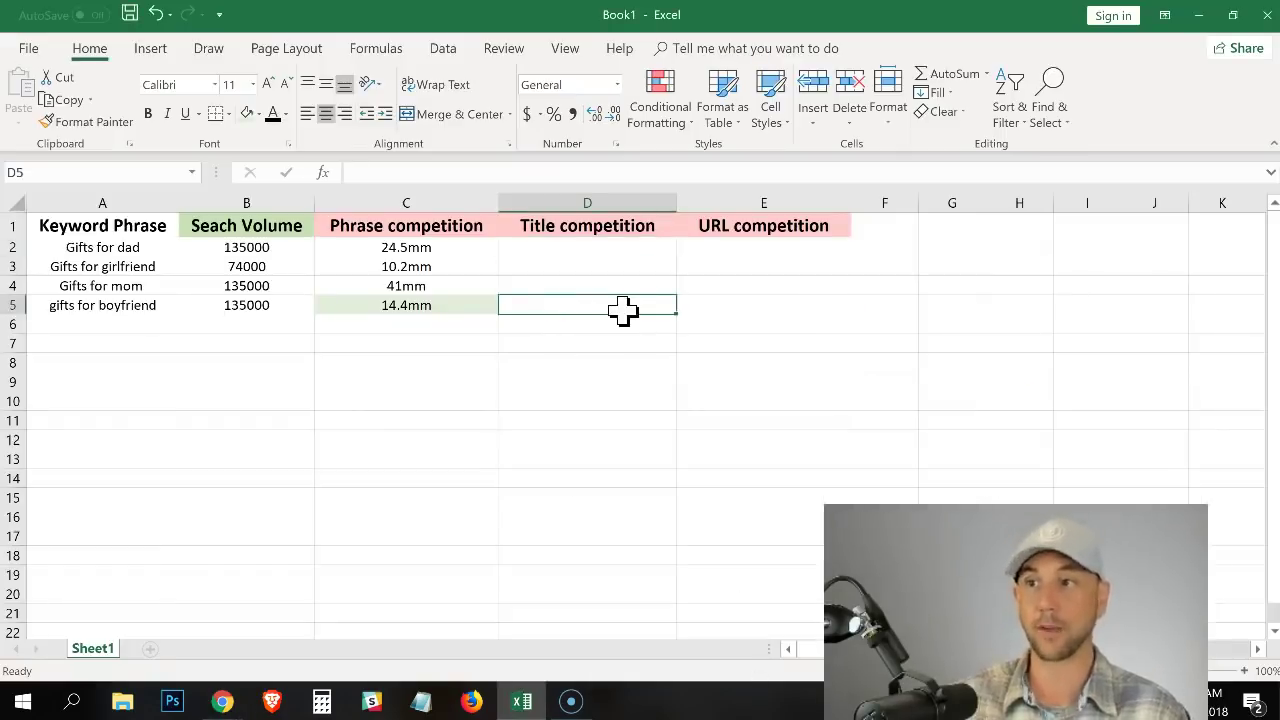
key("alt+Tab")
key("alt+Tab")
type("13")
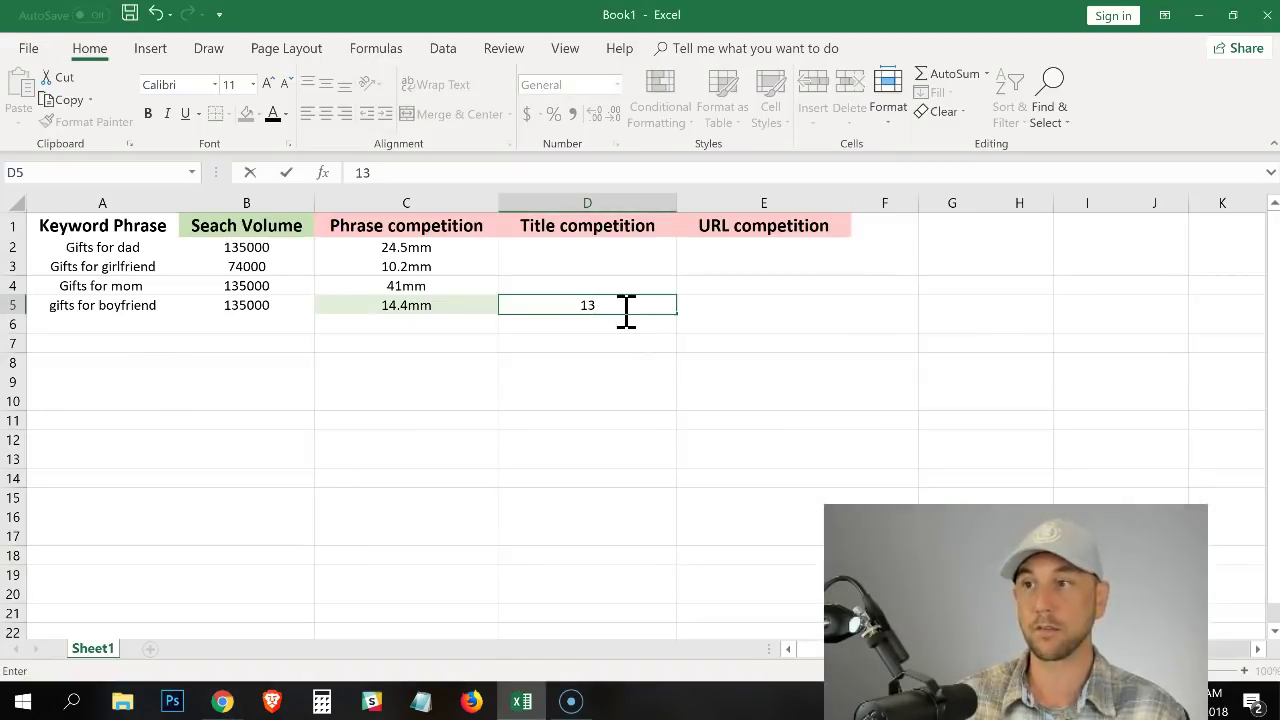
type(".8mm")
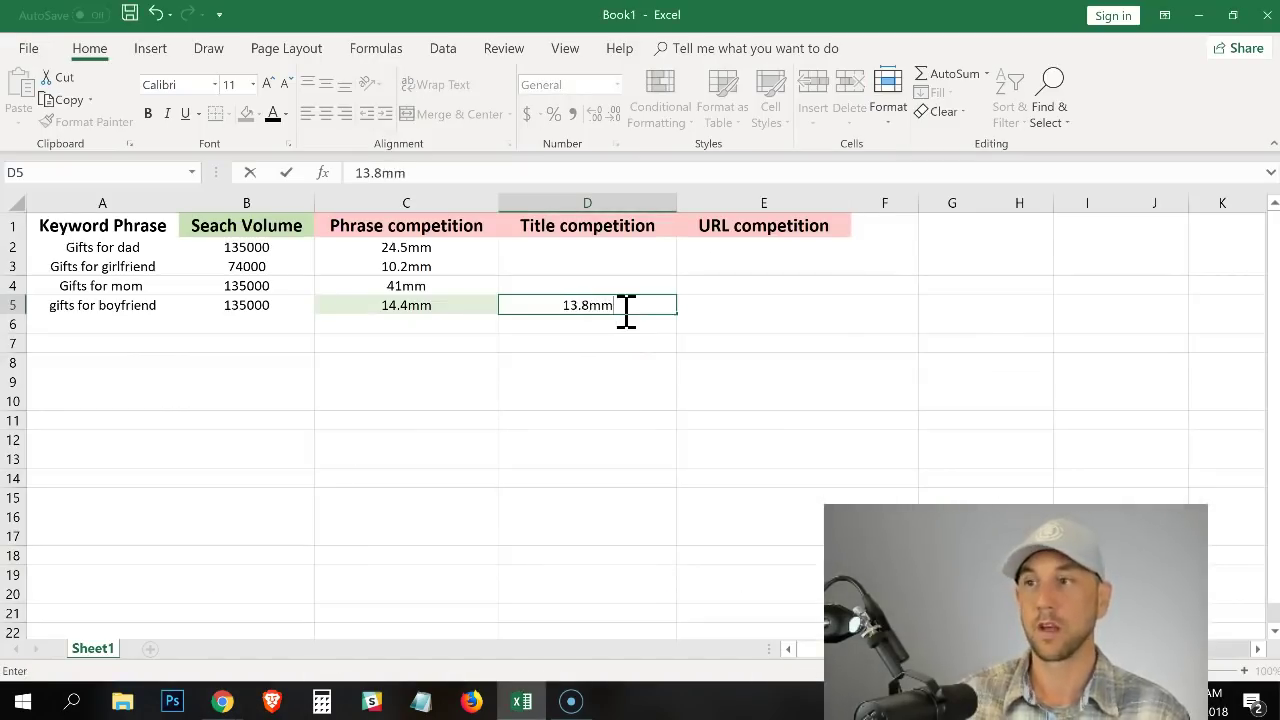
key("Up")
Step: Switch to Chrome and replace "boyfriend" with "mom" in the intitle query, running the title search
key("alt+Tab")
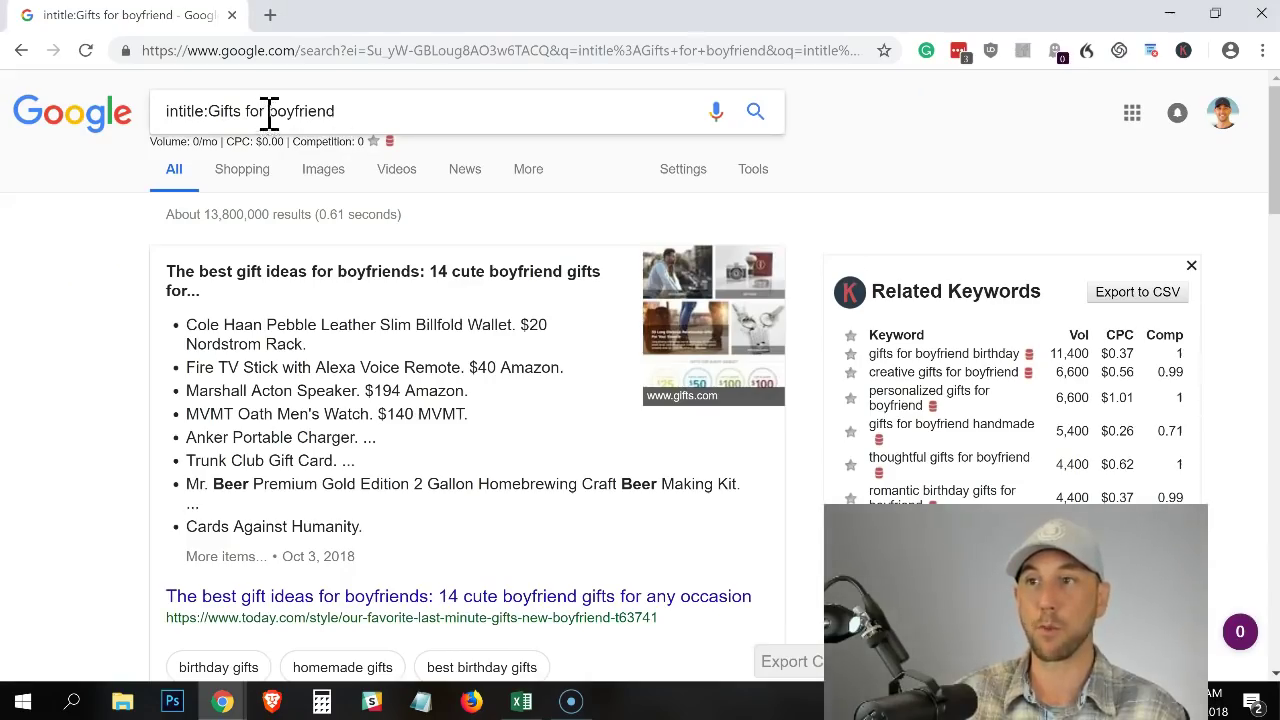
double_click(314, 115)
type("mlm")
key("Return")
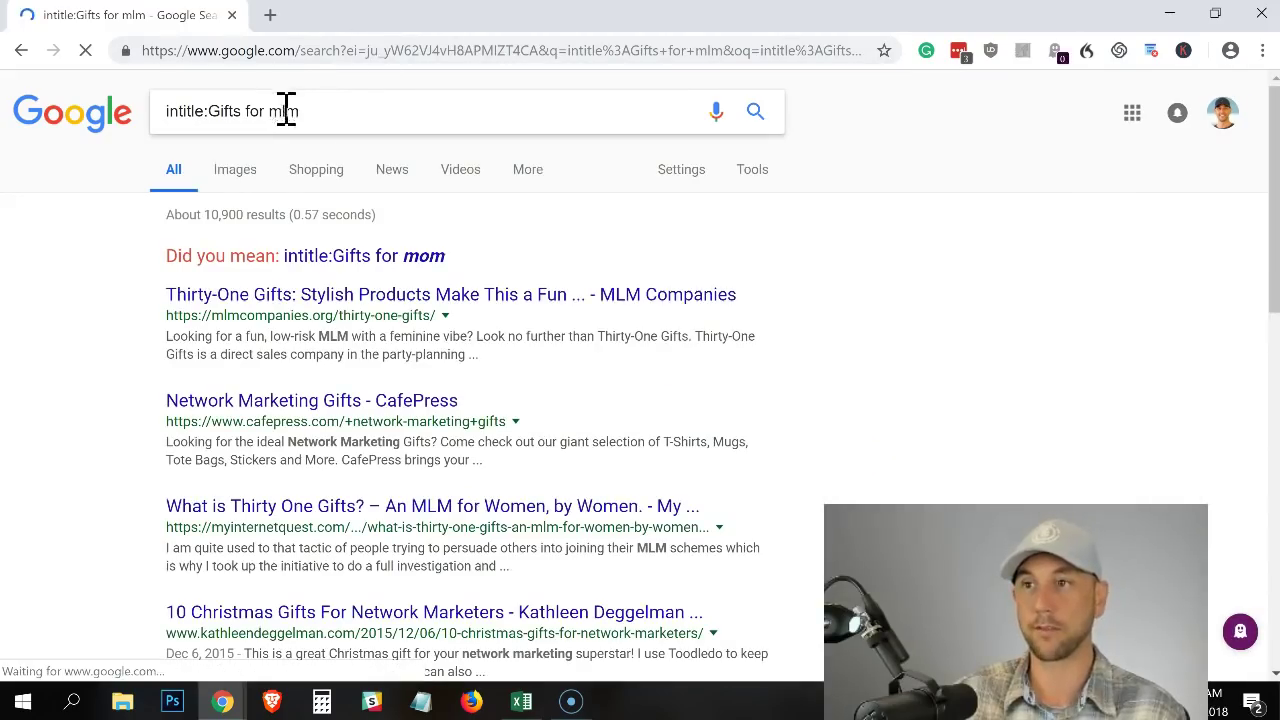
type("o")
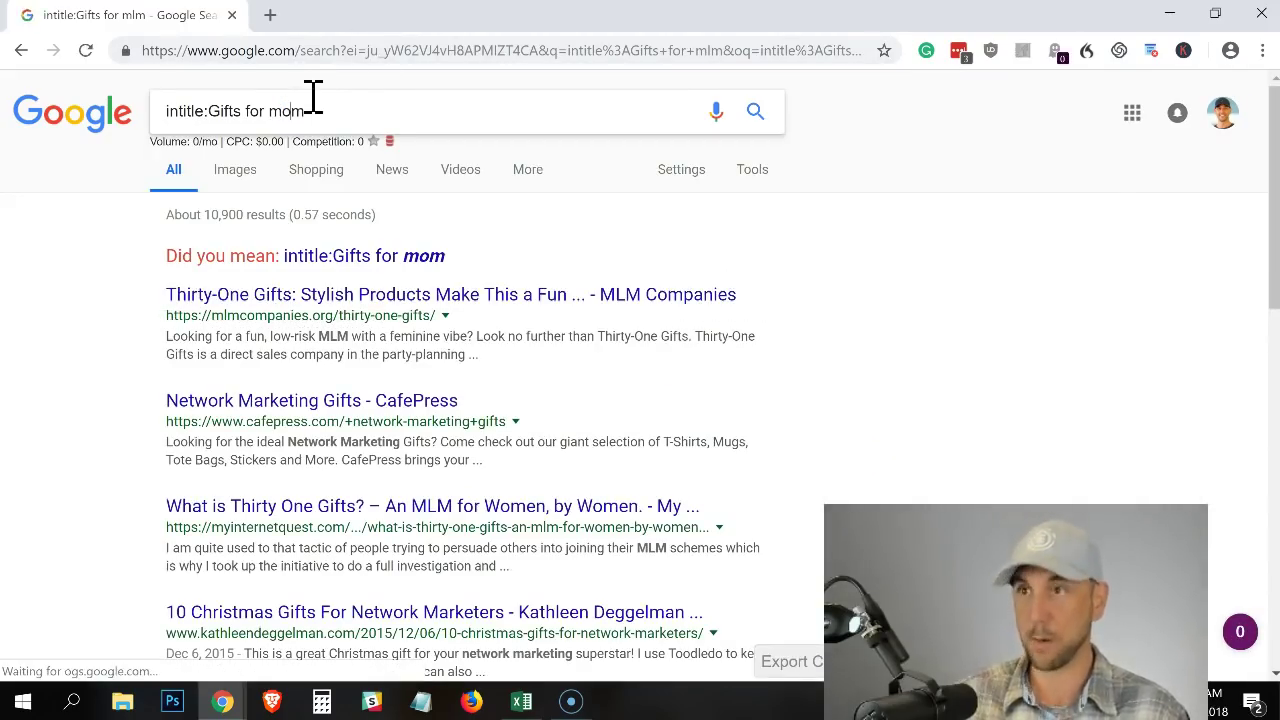
key("Return")
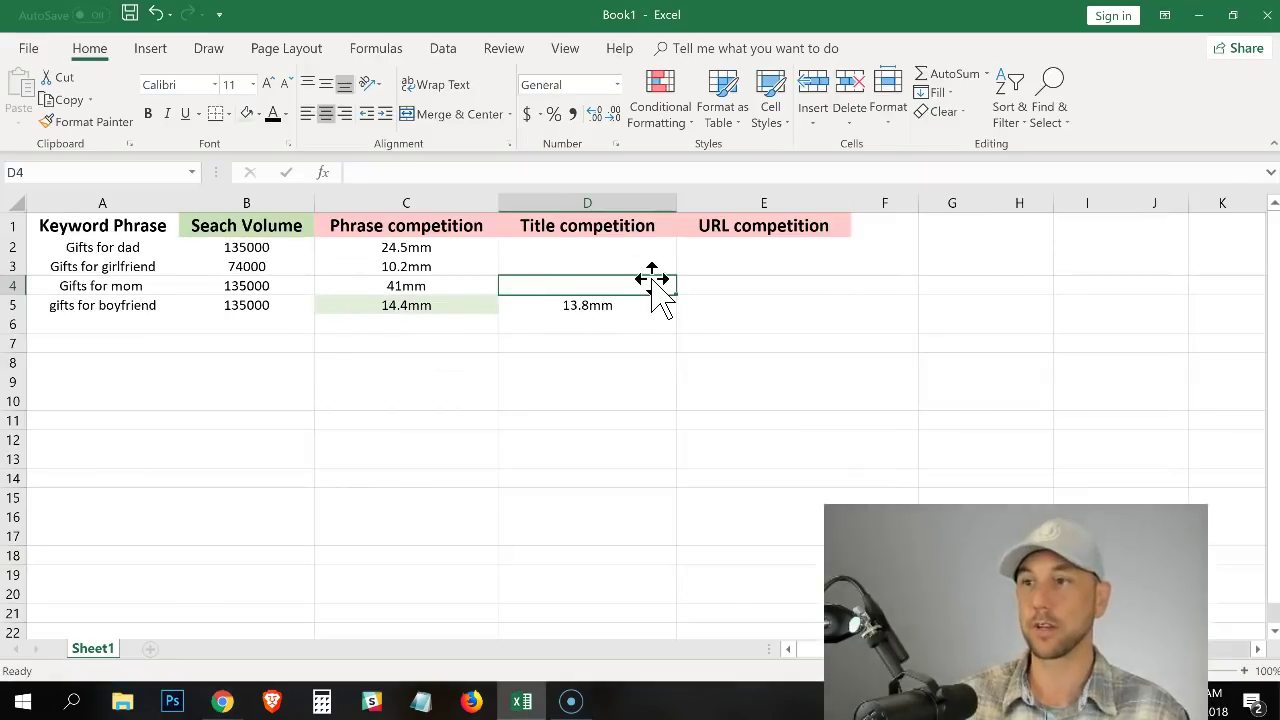
Step: Switch to Excel and record 14.5mm as the title competition for "Gifts for mom" in D4
type("14.")
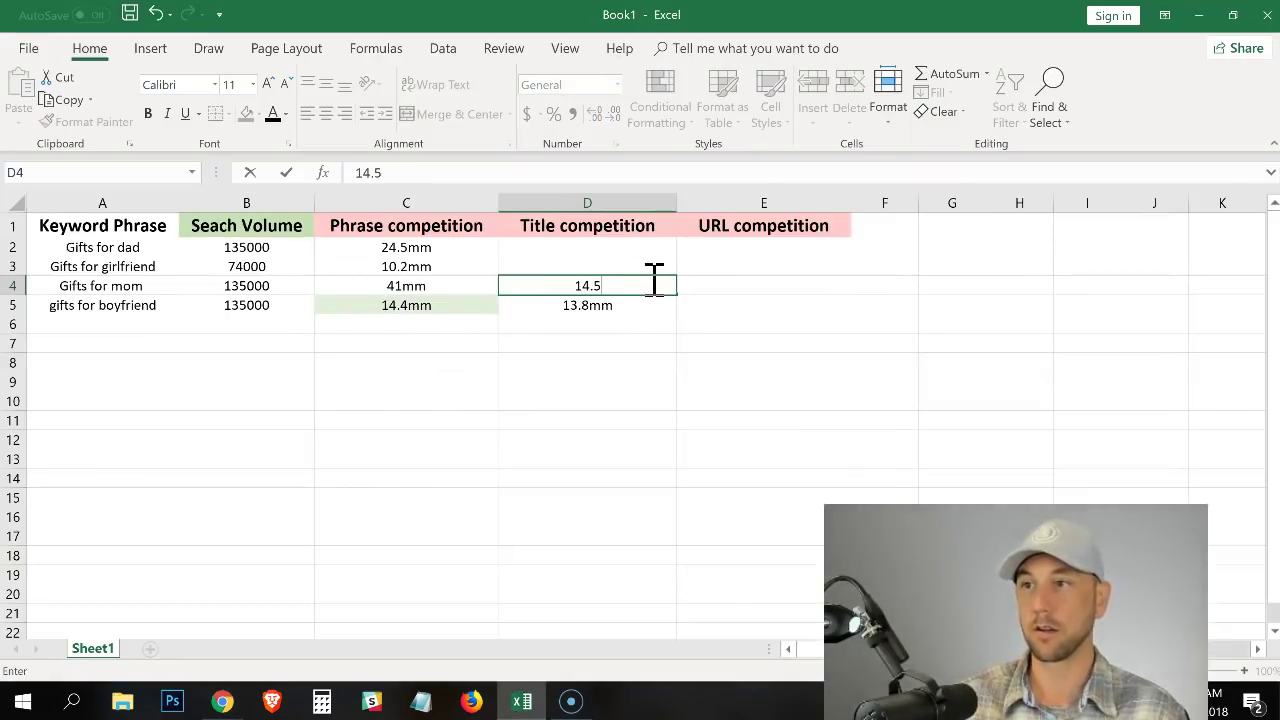
type("5mm")
key("Up")
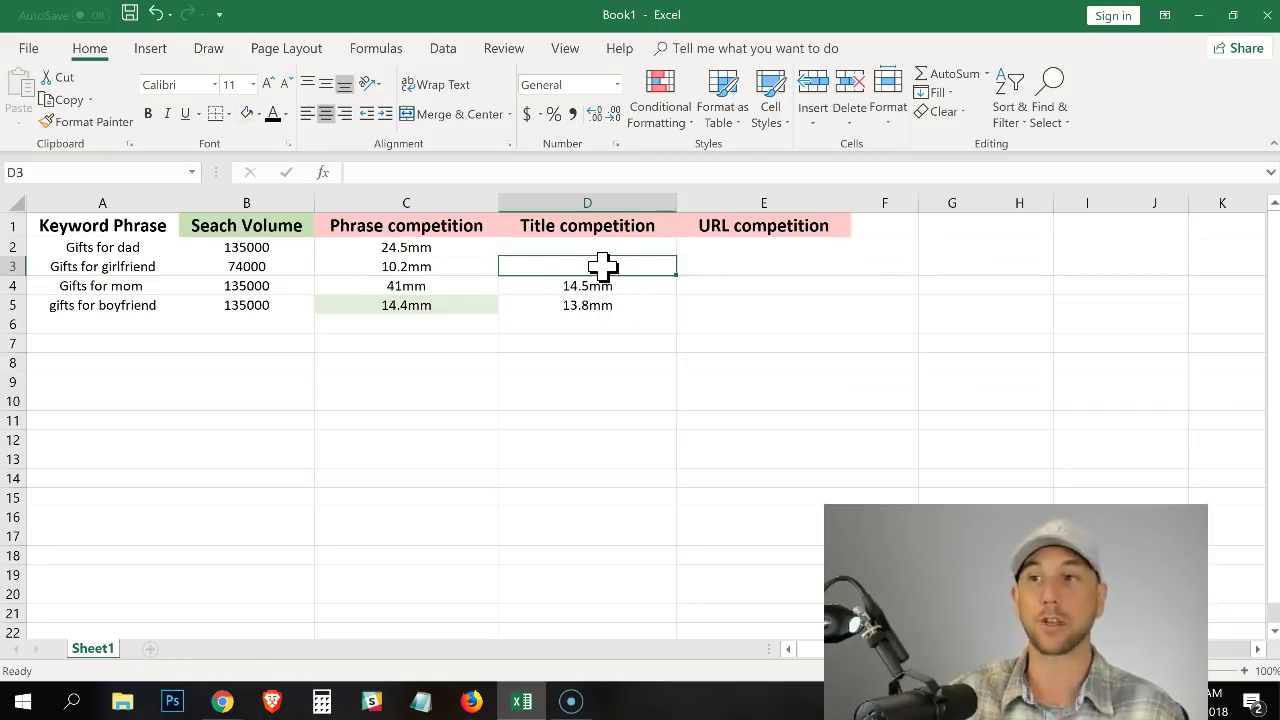
Step: Switch to Chrome and replace "mom" with "girlfriend" in the intitle query, running the title search
key("alt+Tab")
left_click(297, 112)
double_click(301, 111)
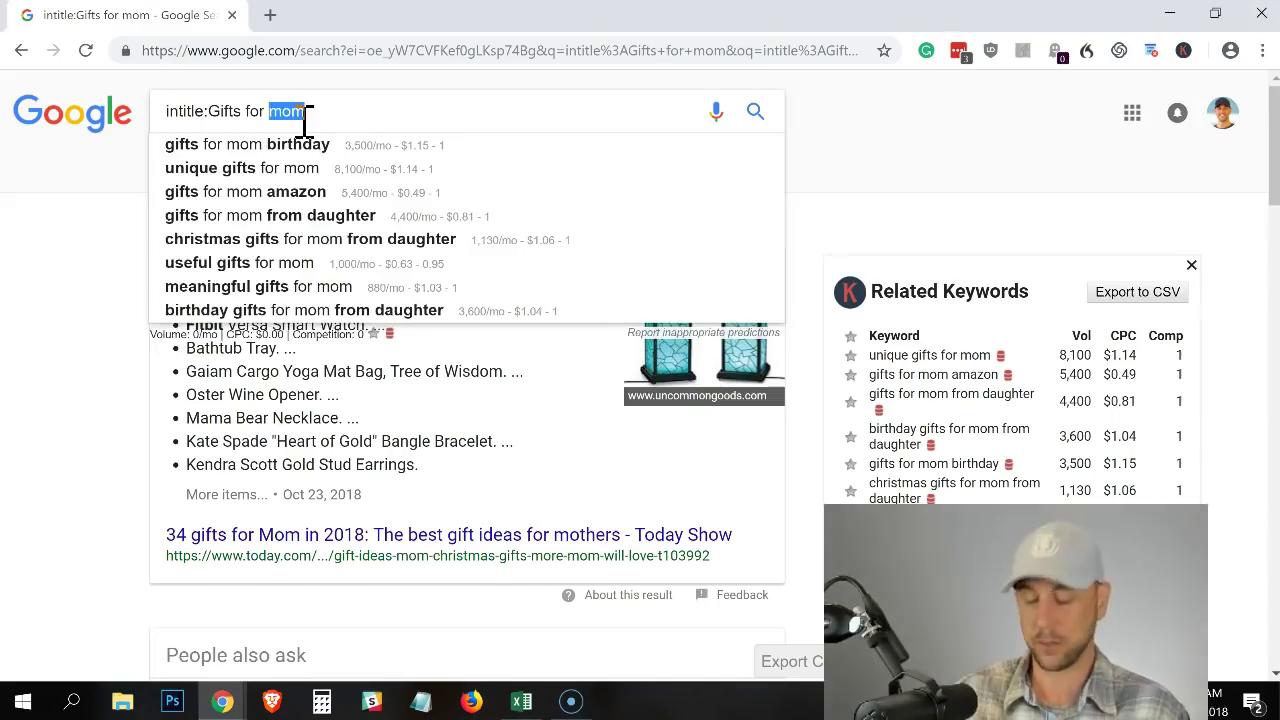
type("gi")
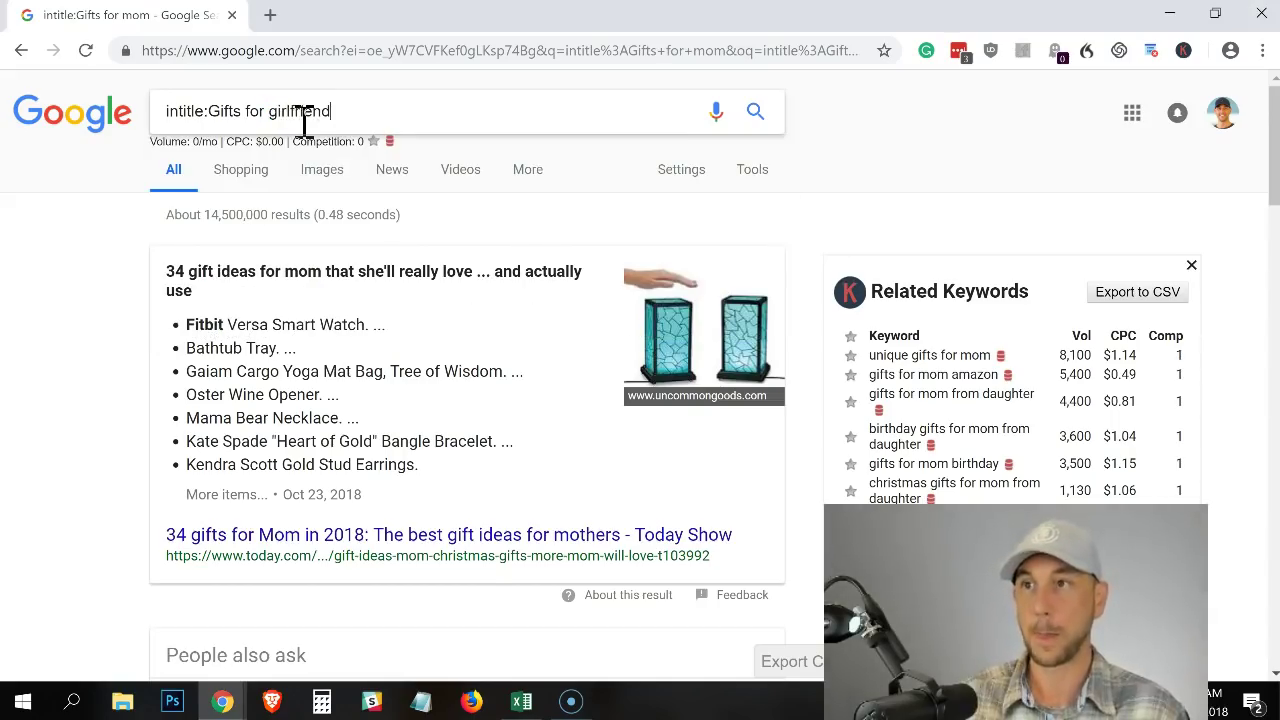
type("rlfriend")
key("Return")
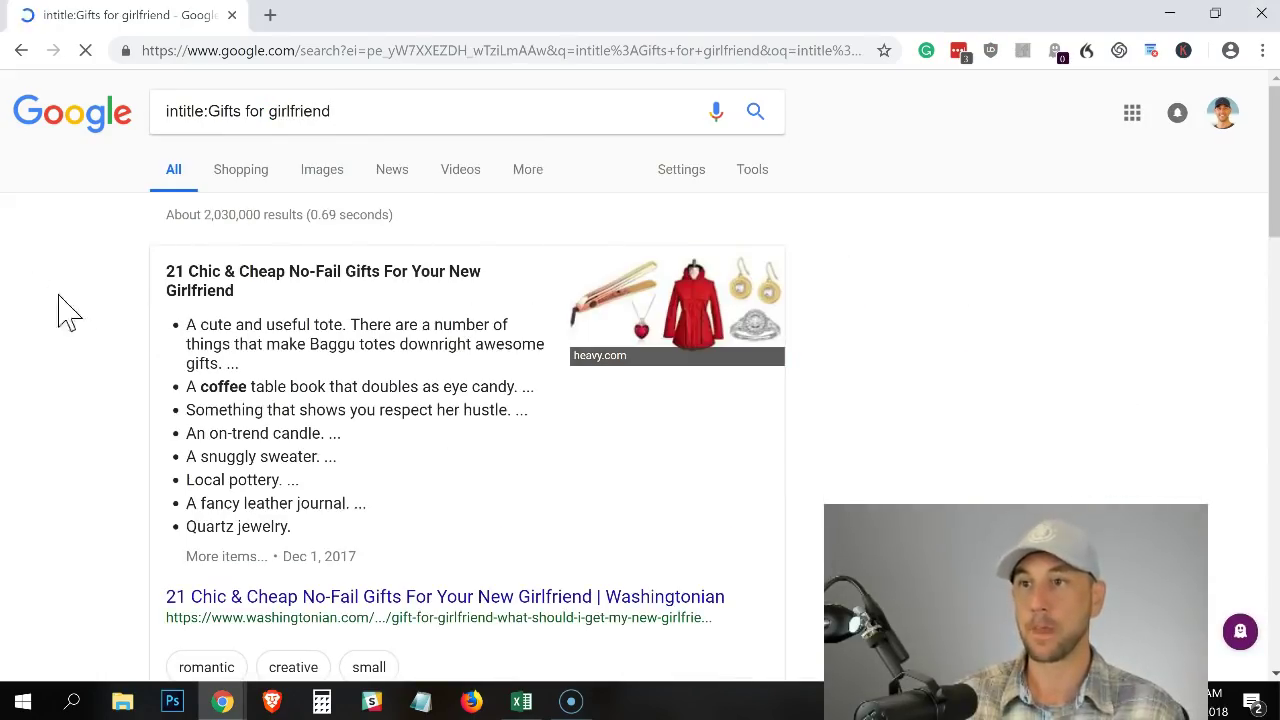
Step: Switch to Excel and record 2mm as the title competition for "Gifts for girlfriend" in D3
key("alt+Tab")
left_click(591, 266)
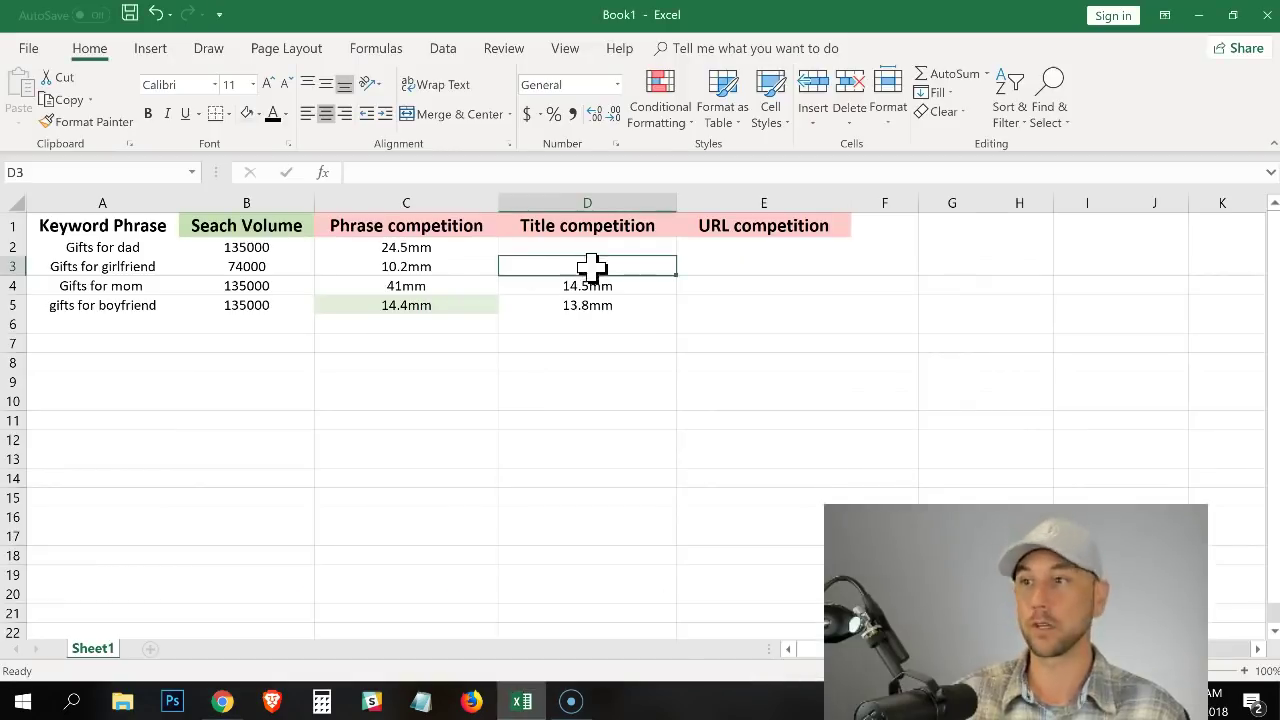
type("2")
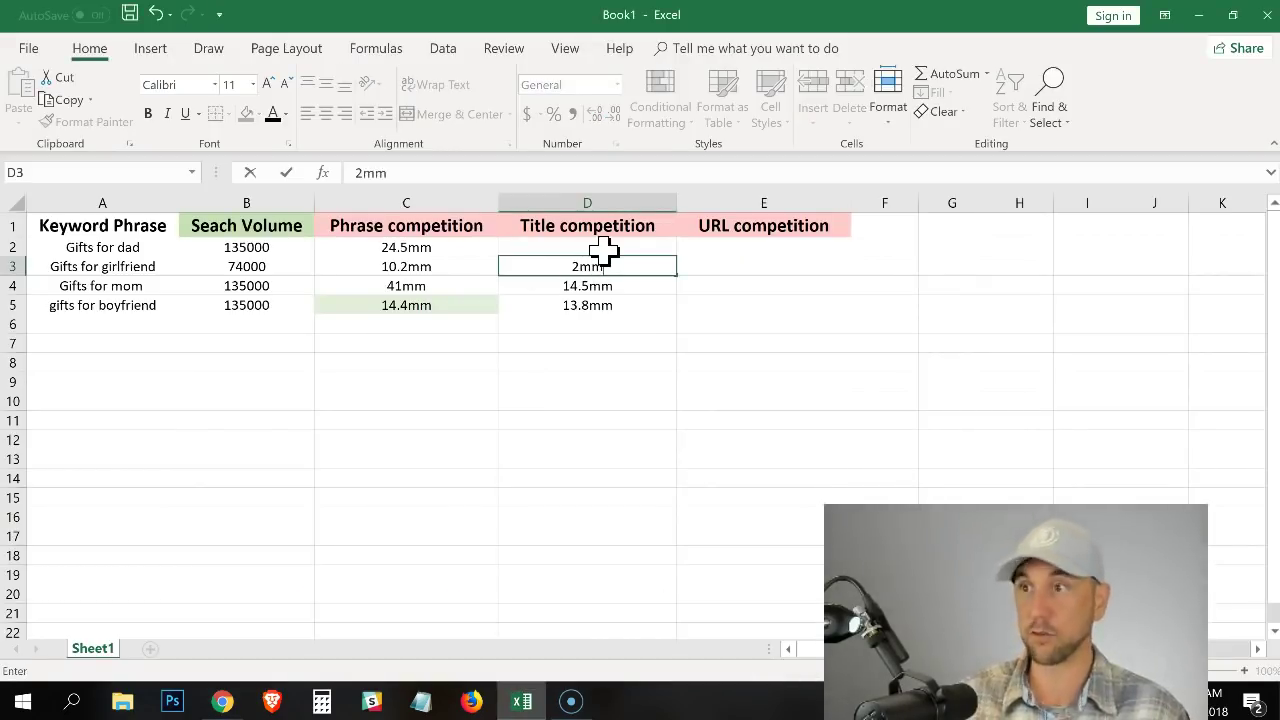
type("mm")
left_click(603, 249)
key("alt+Tab")
key("alt+Tab")
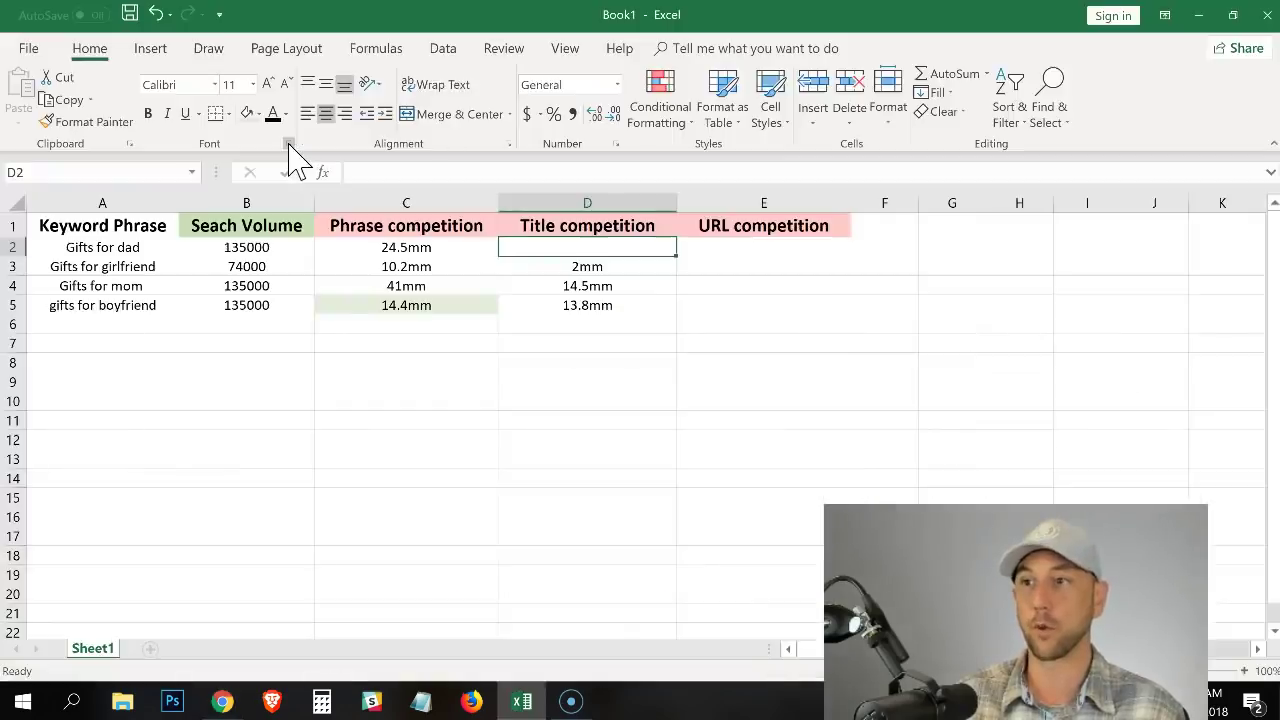
Step: Switch to Chrome and replace "girlfriend" with "dad" in the intitle query, running the title search
key("alt+Tab")
double_click(297, 106)
type("da")
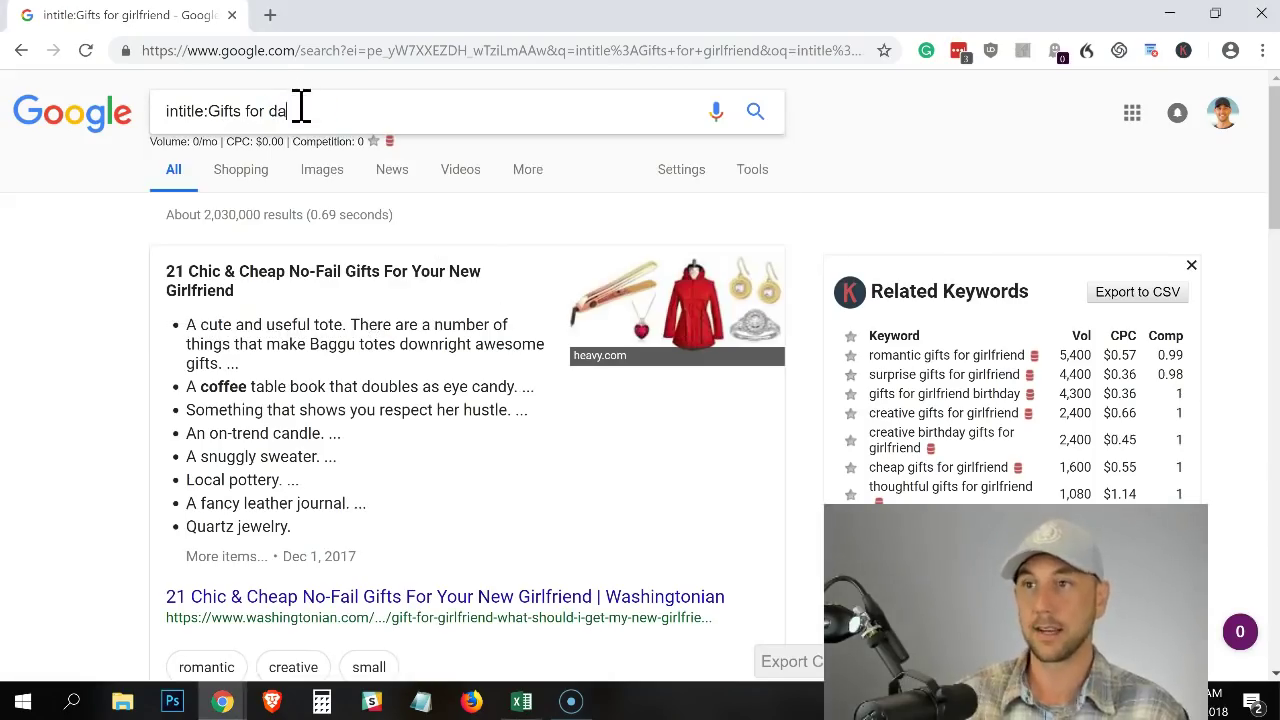
type("d")
key("Return")
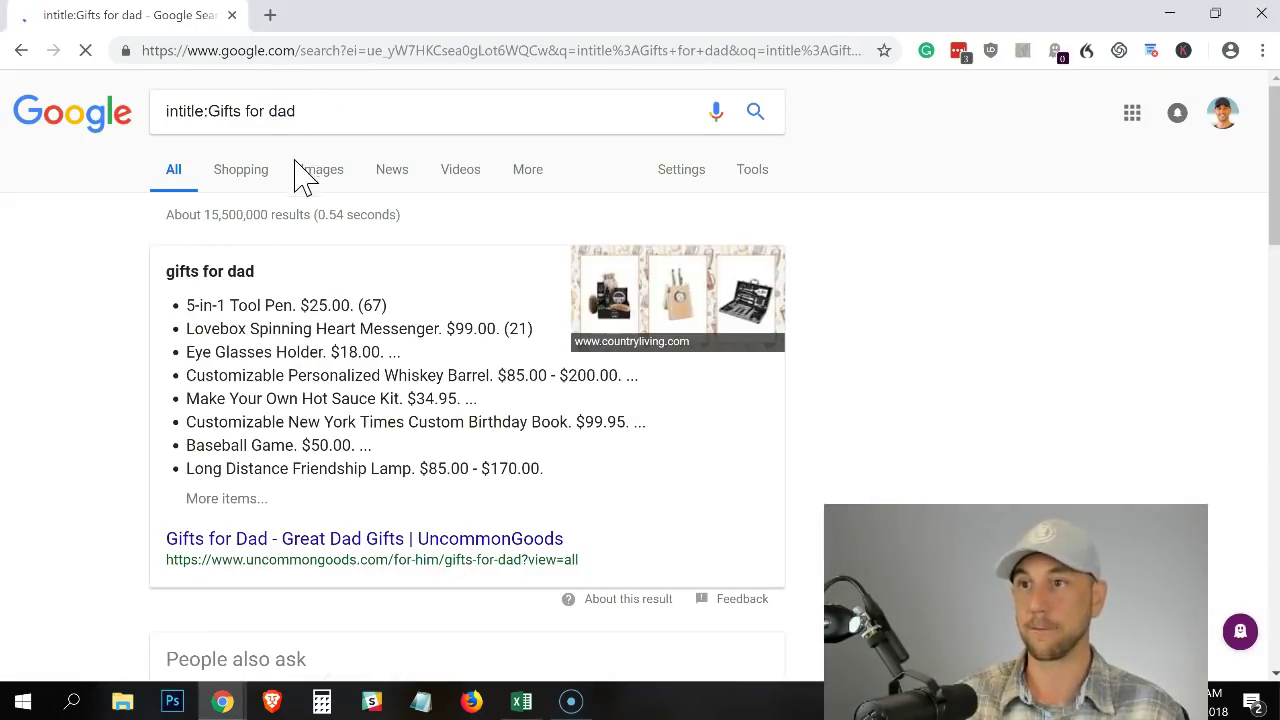
Step: Switch to Excel and record 15.5mm as the title competition for "Gifts for dad" in D2
key("alt+Tab")
type("1")
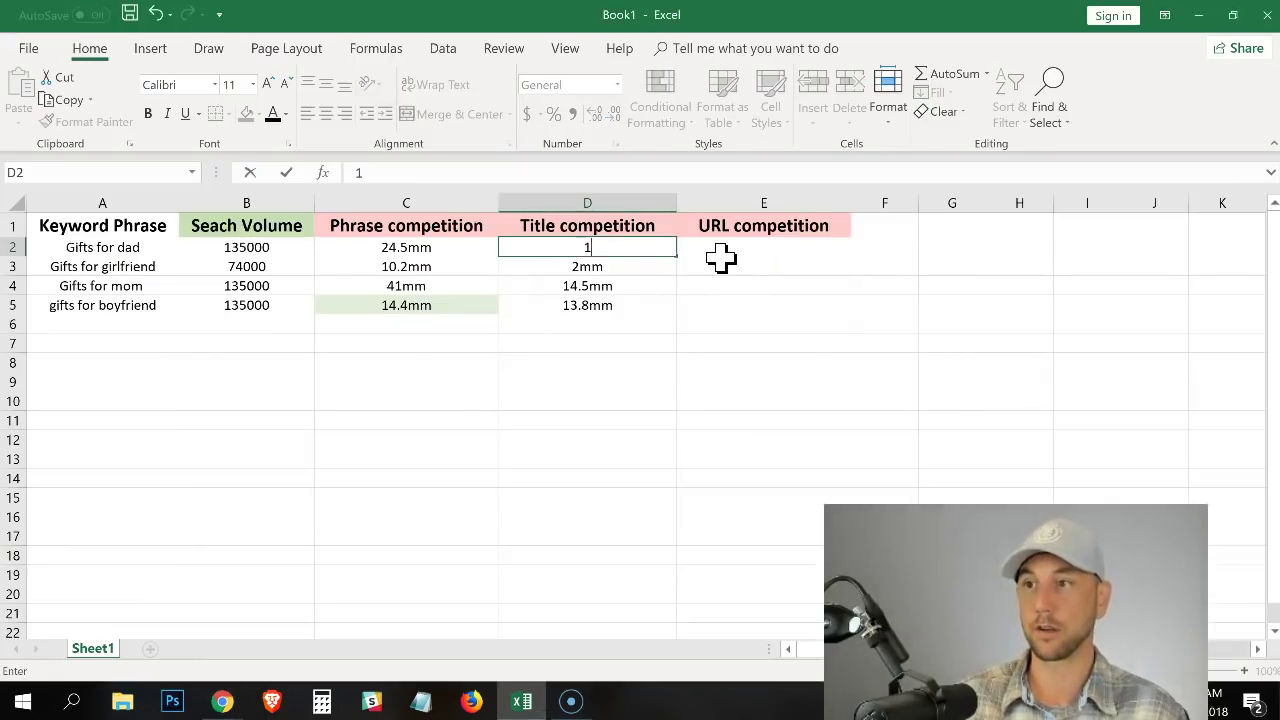
type("5.5mm")
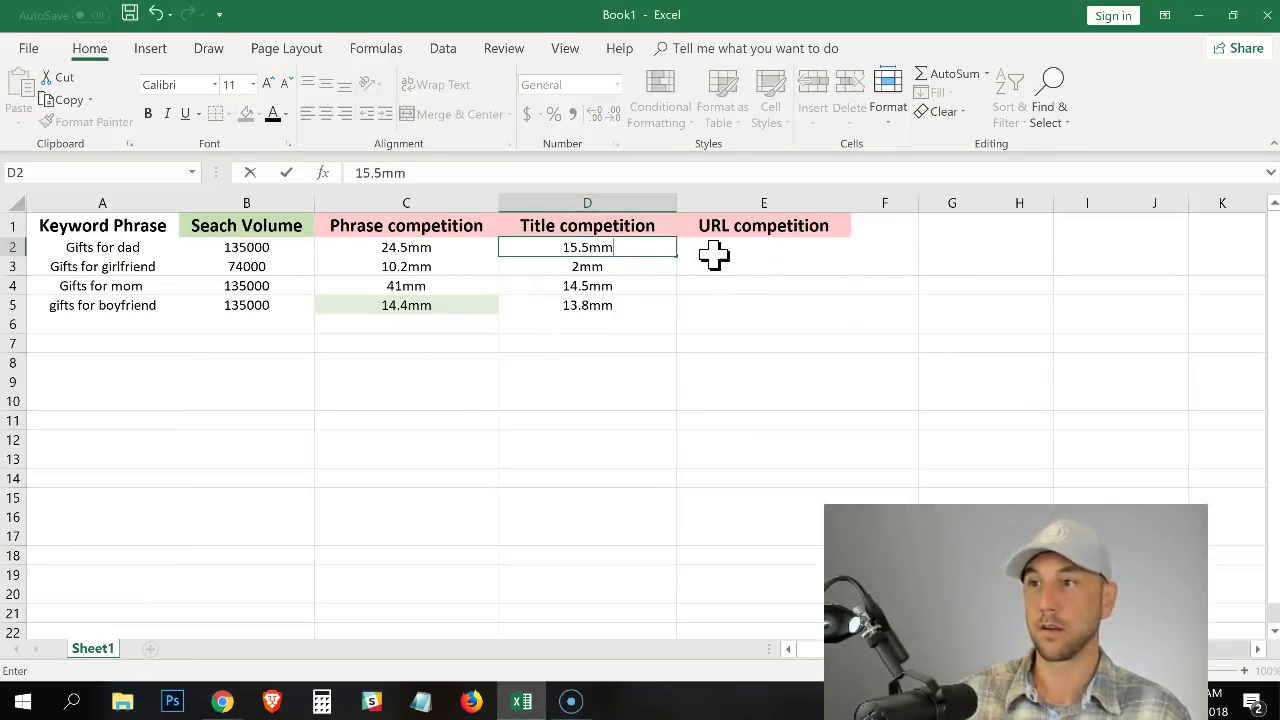
left_click(588, 381)
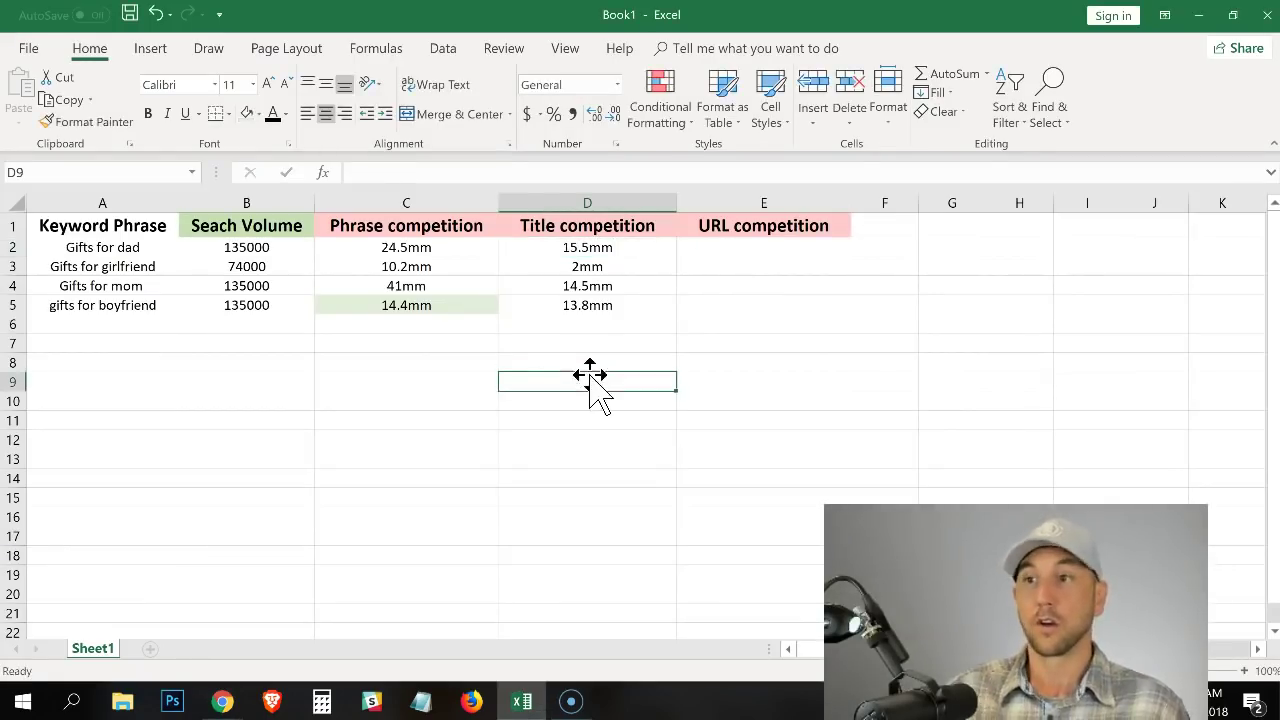
Step: Fill the "Gifts for girlfriend" title competition cell D3 with light green
left_click(596, 308)
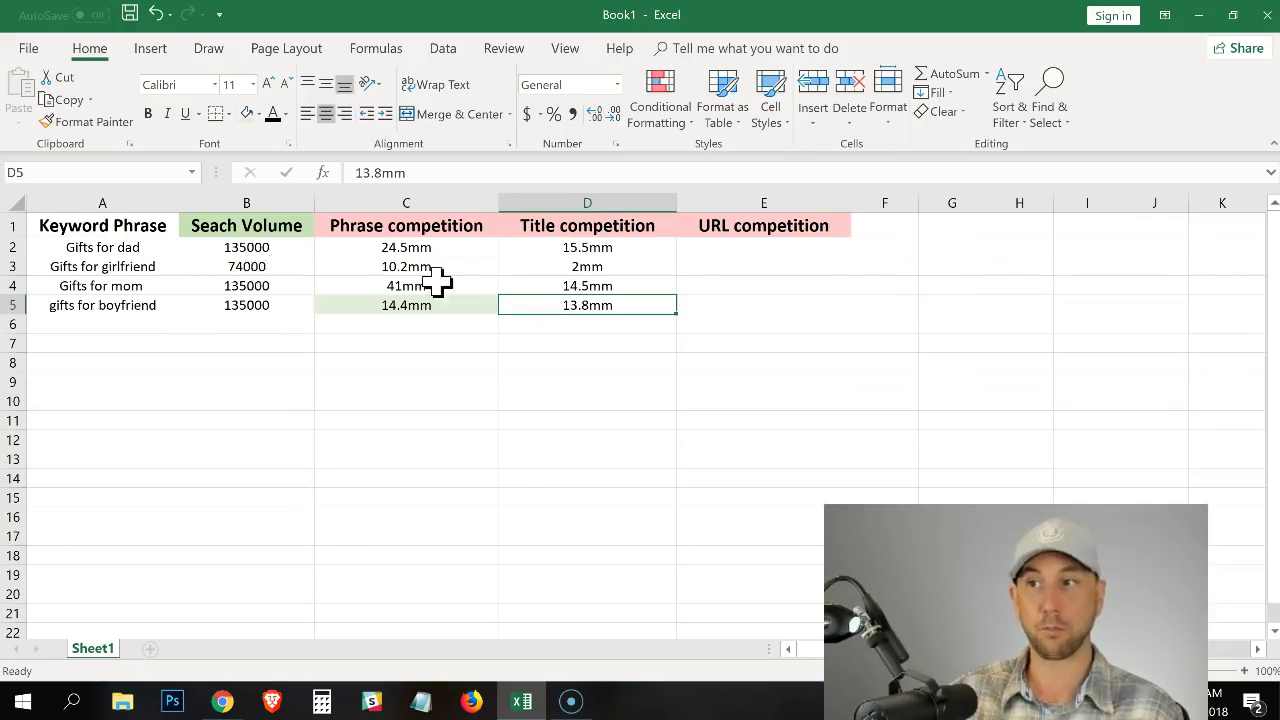
left_click(606, 266)
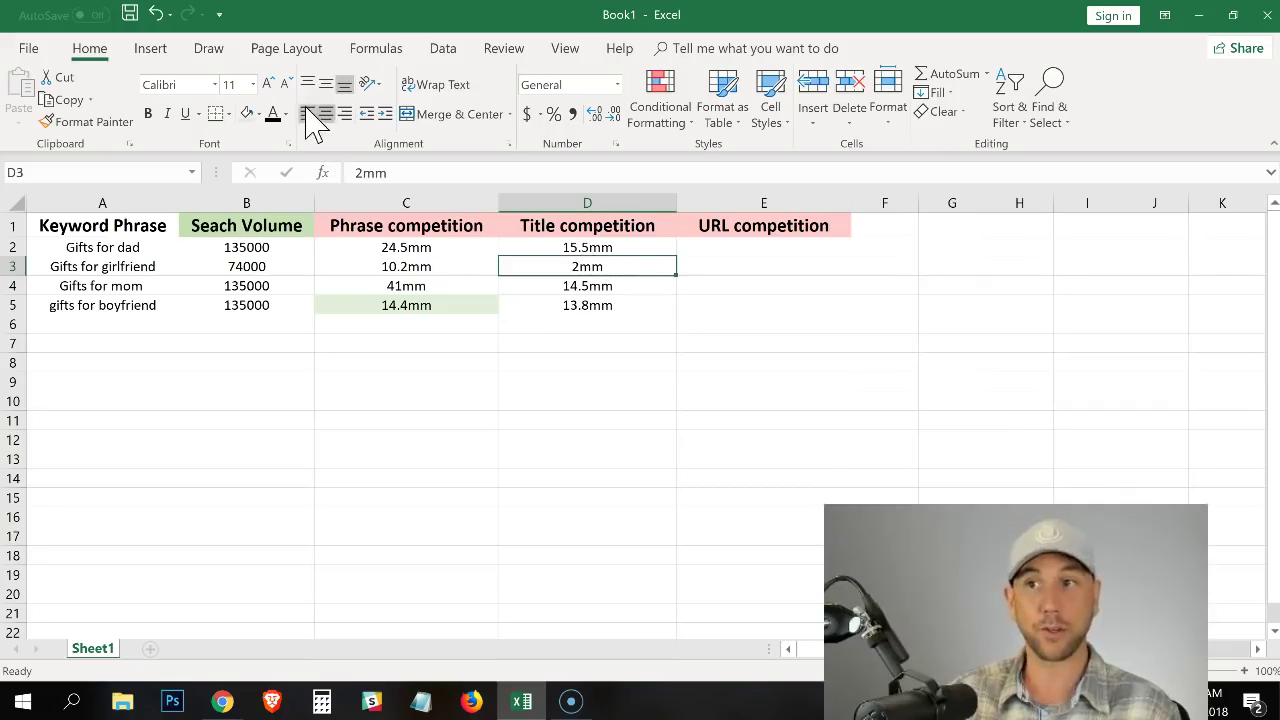
left_click(248, 115)
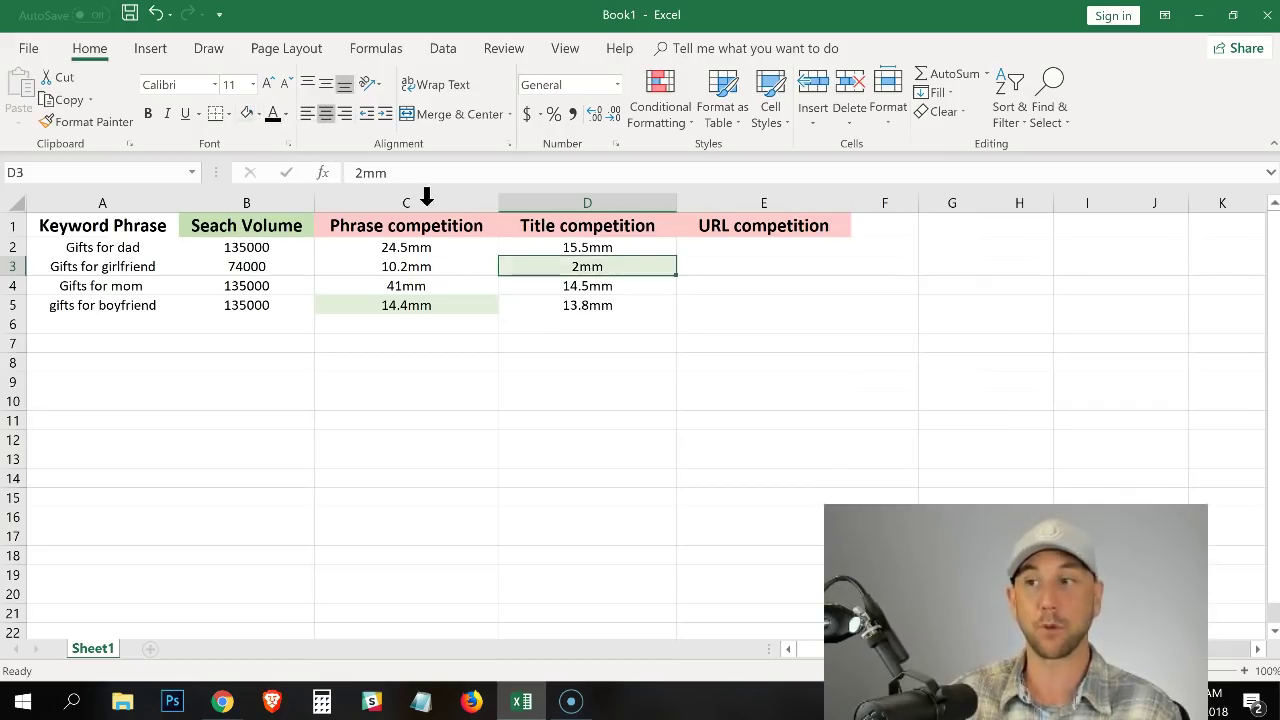
Step: Fill the "gifts for boyfriend" title competition cell D5 with light green
left_click(569, 306)
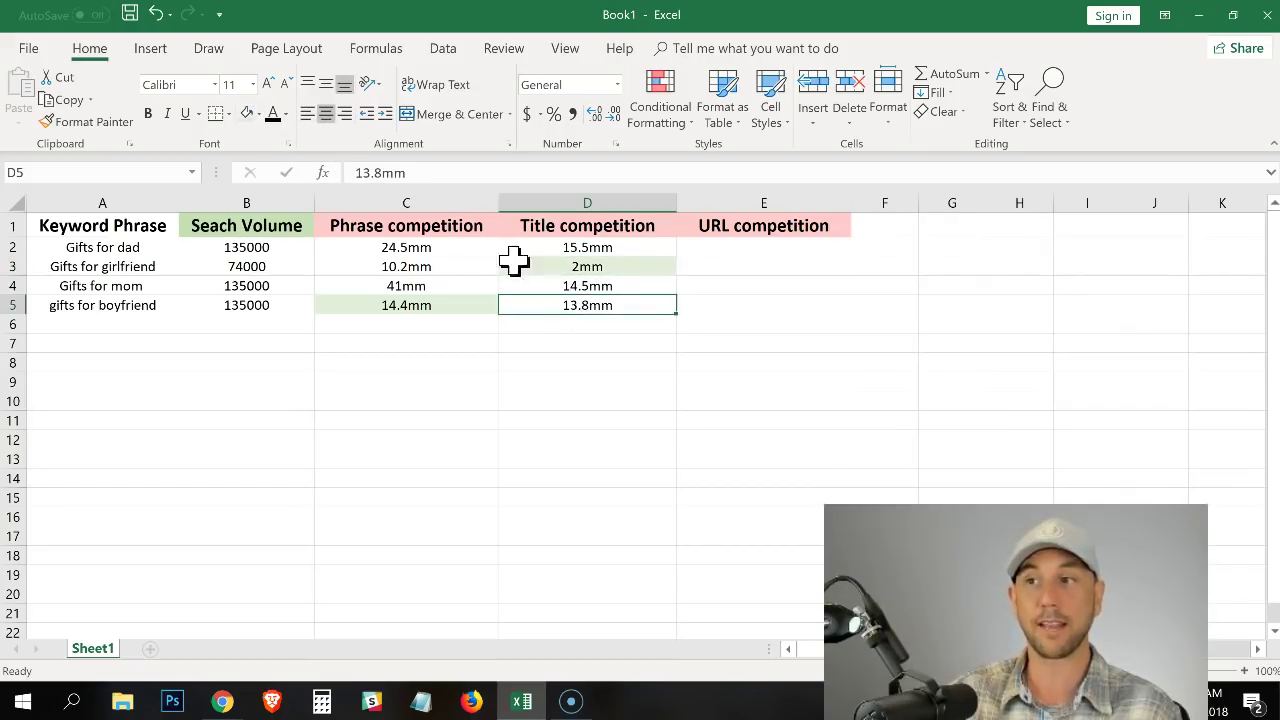
left_click(247, 114)
left_click(809, 310)
Step: Switch to Chrome and change the "Gifts for dad" query operator from intitle to inurl, running the URL search
left_click(760, 249)
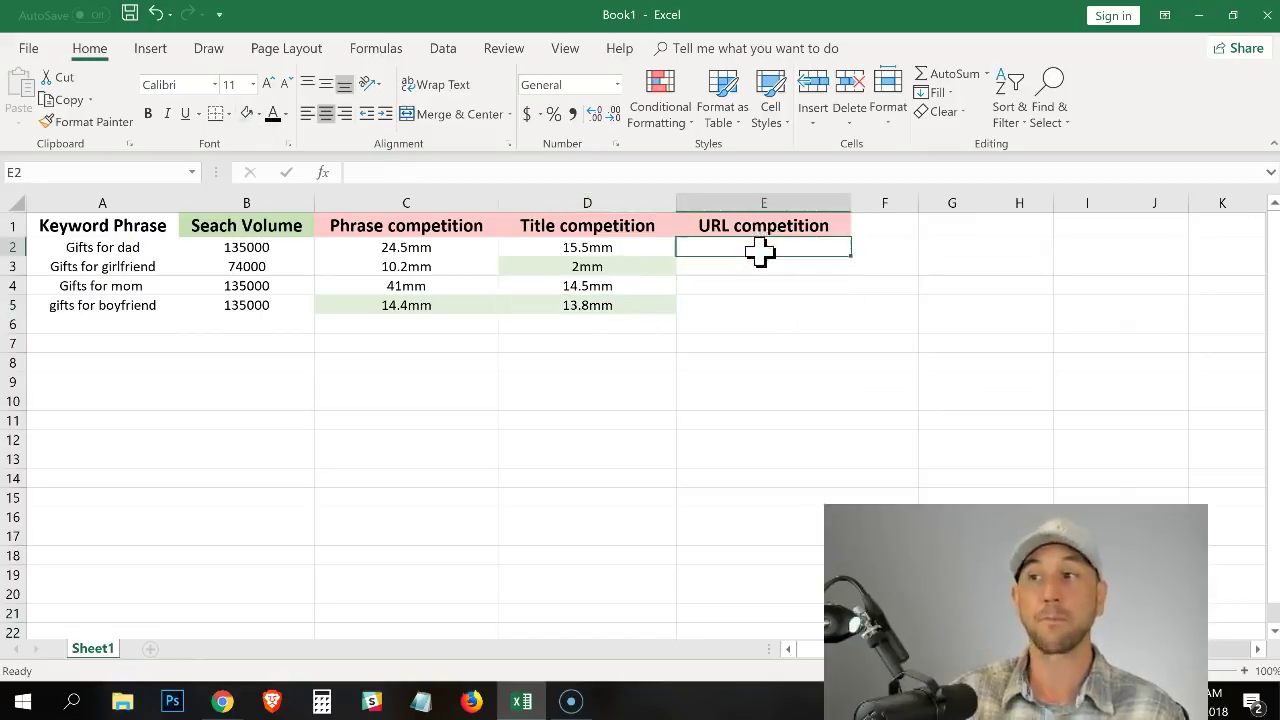
key("alt+Tab")
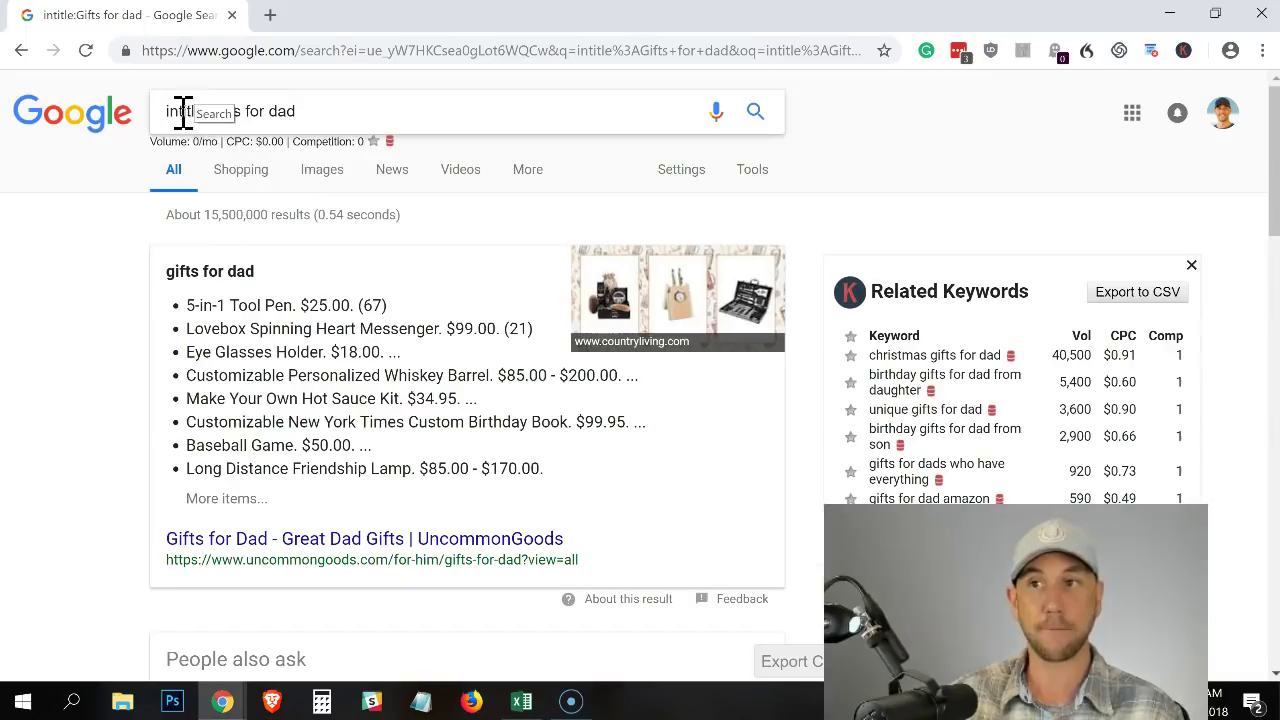
left_click_drag(180, 111, 190, 111)
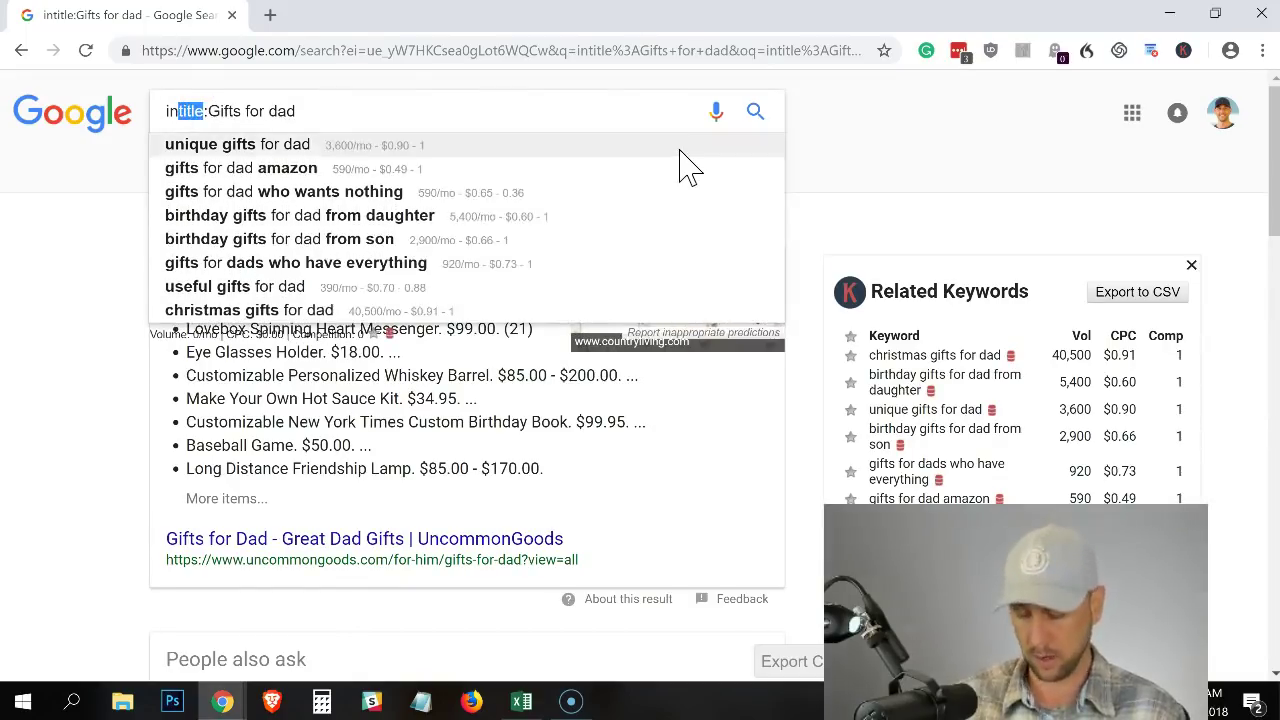
type("url")
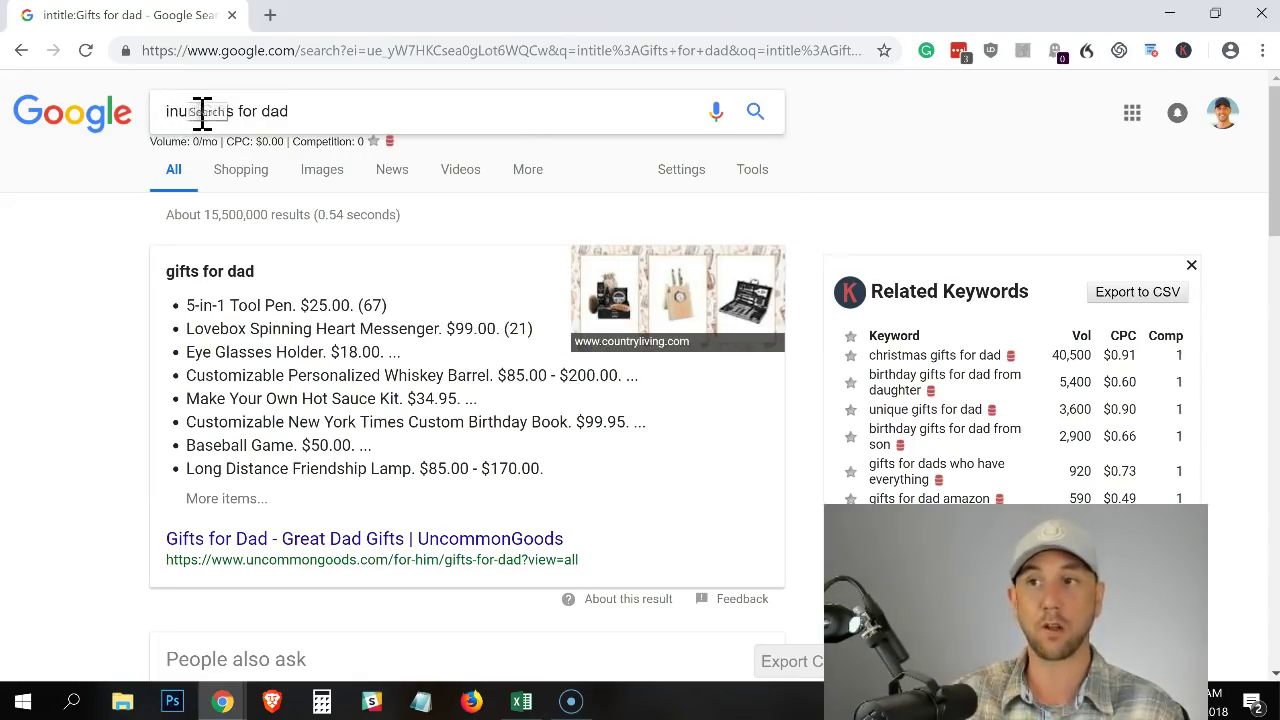
left_click(328, 111)
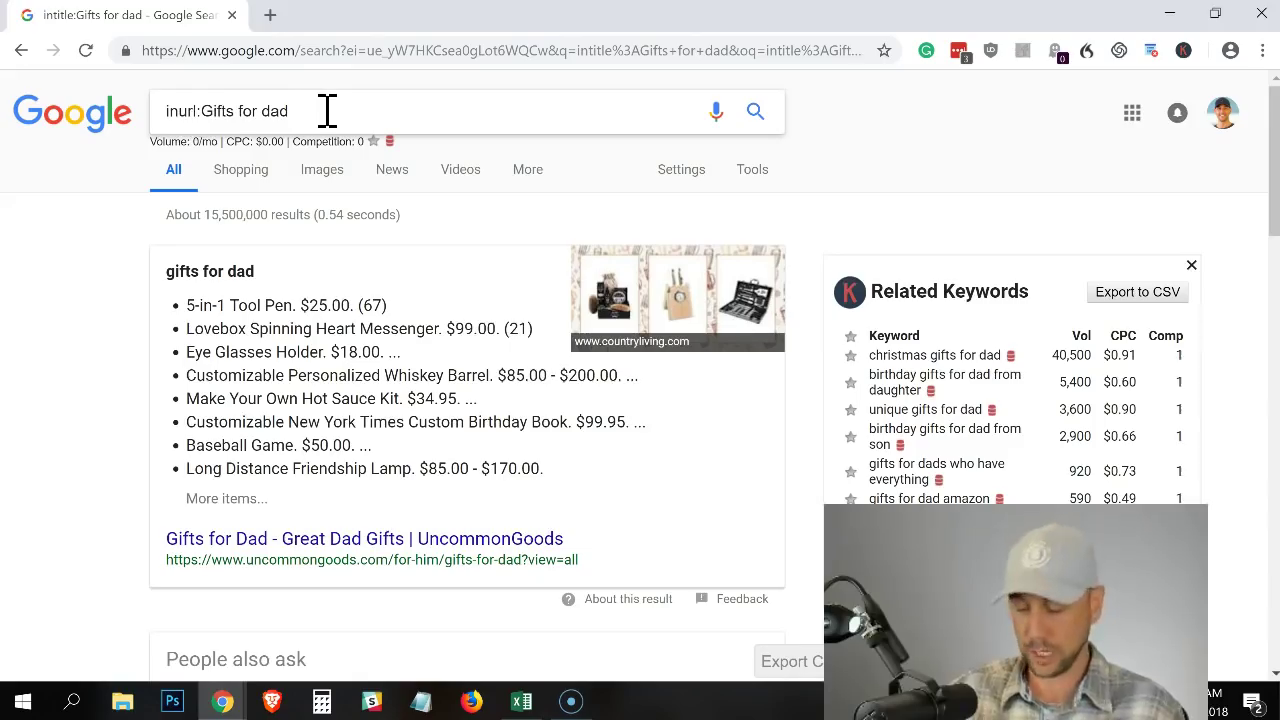
key("Return")
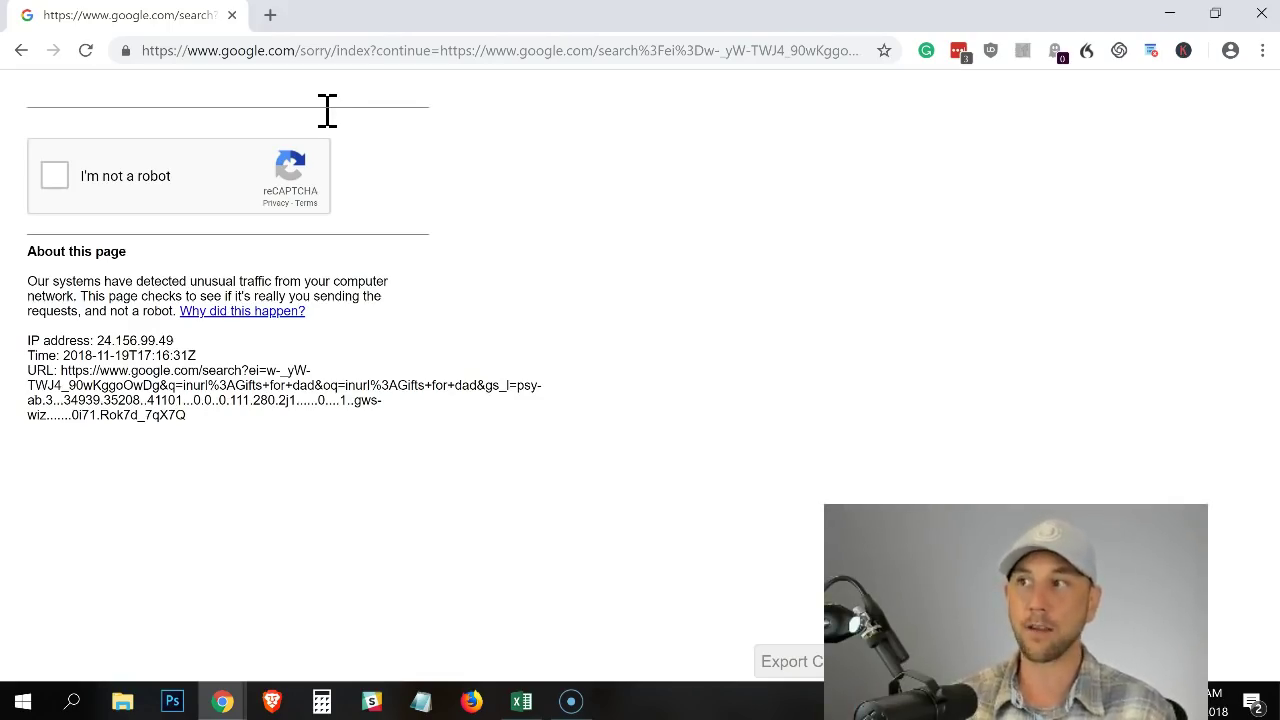
Step: Turn off the Keywords Everywhere extension and complete the "I'm not a robot" check
left_click(1184, 51)
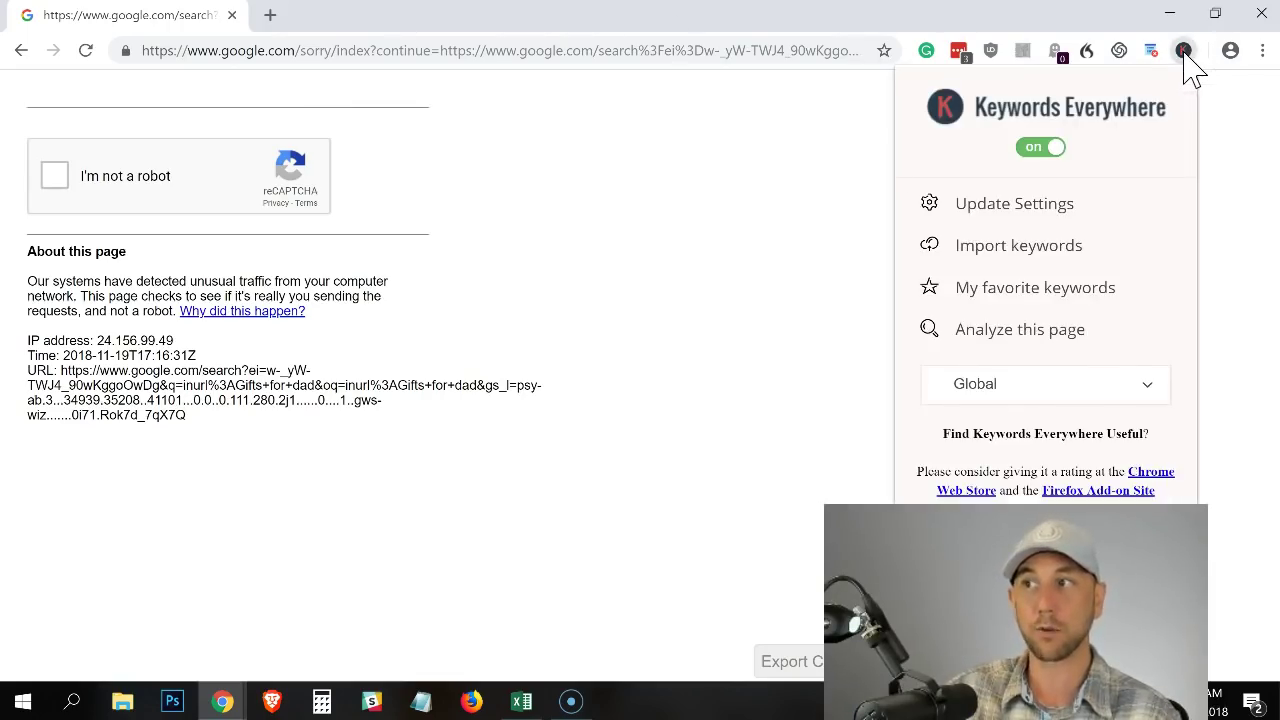
left_click(1046, 150)
left_click(601, 274)
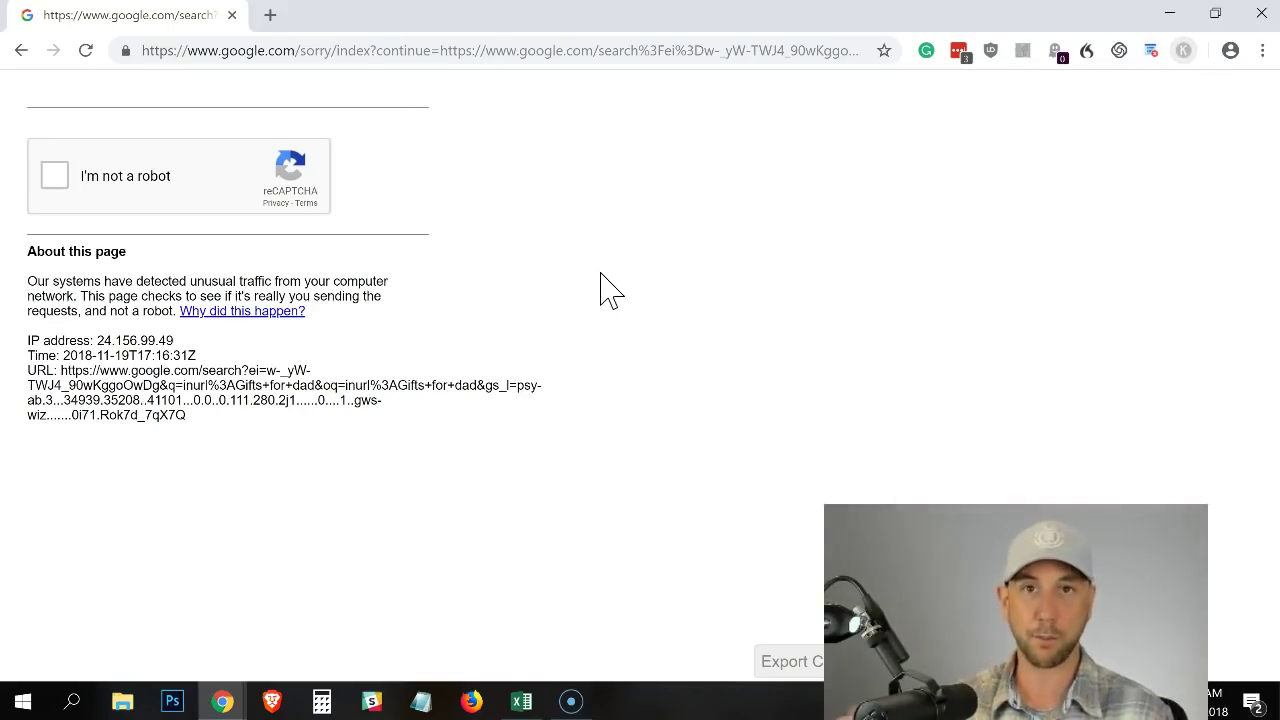
left_click(57, 170)
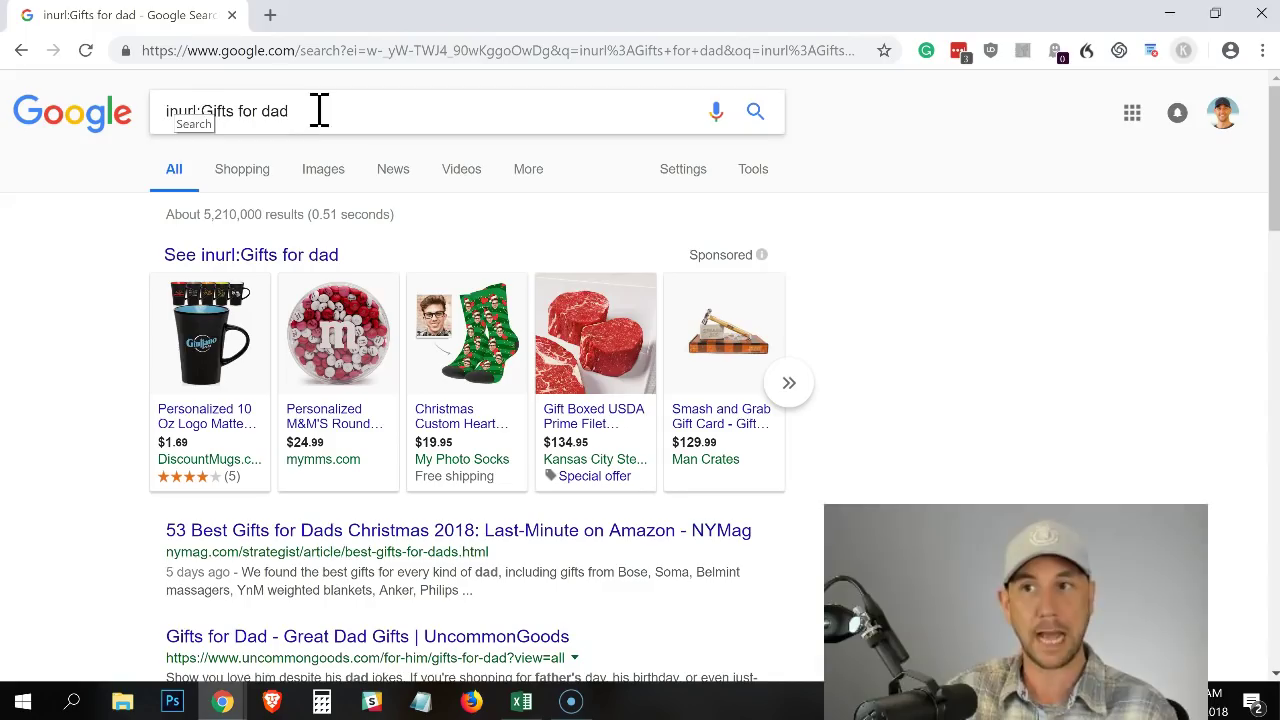
Step: Switch to Excel and record 5.2mm as the URL competition for "Gifts for dad" in E2
key("alt+Tab")
left_click(690, 250)
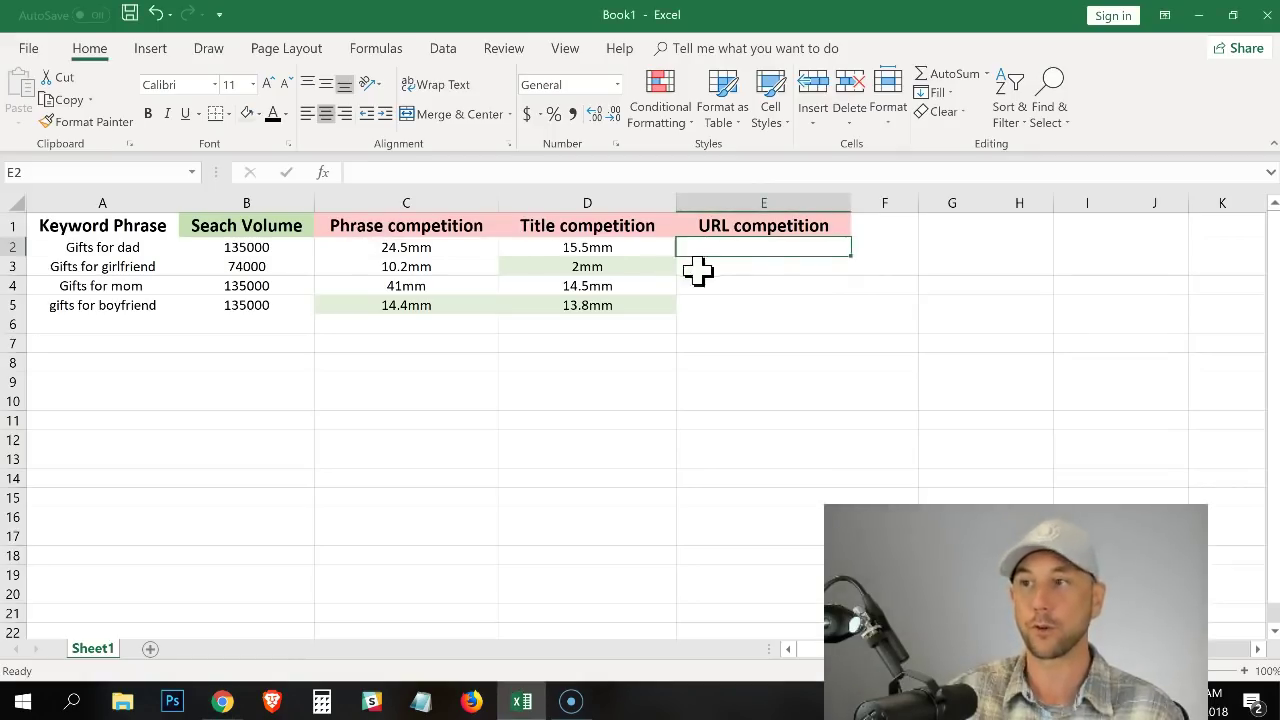
type("5.2mm")
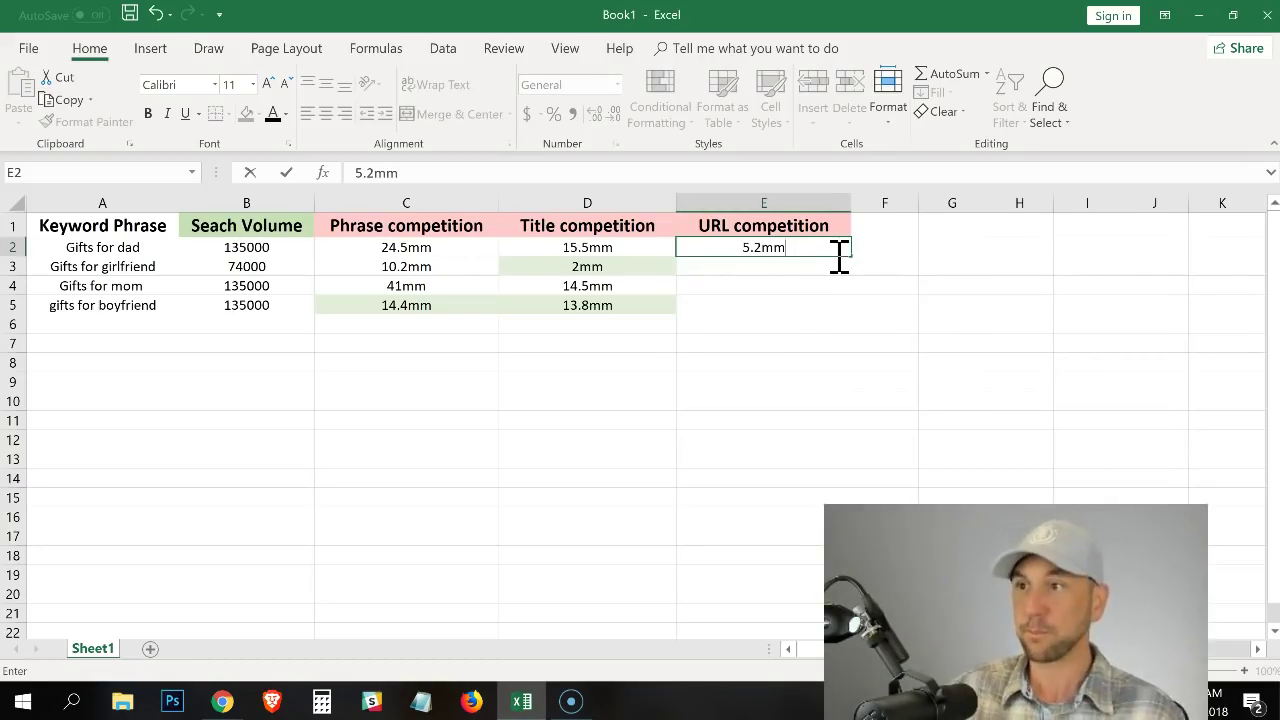
left_click(862, 250)
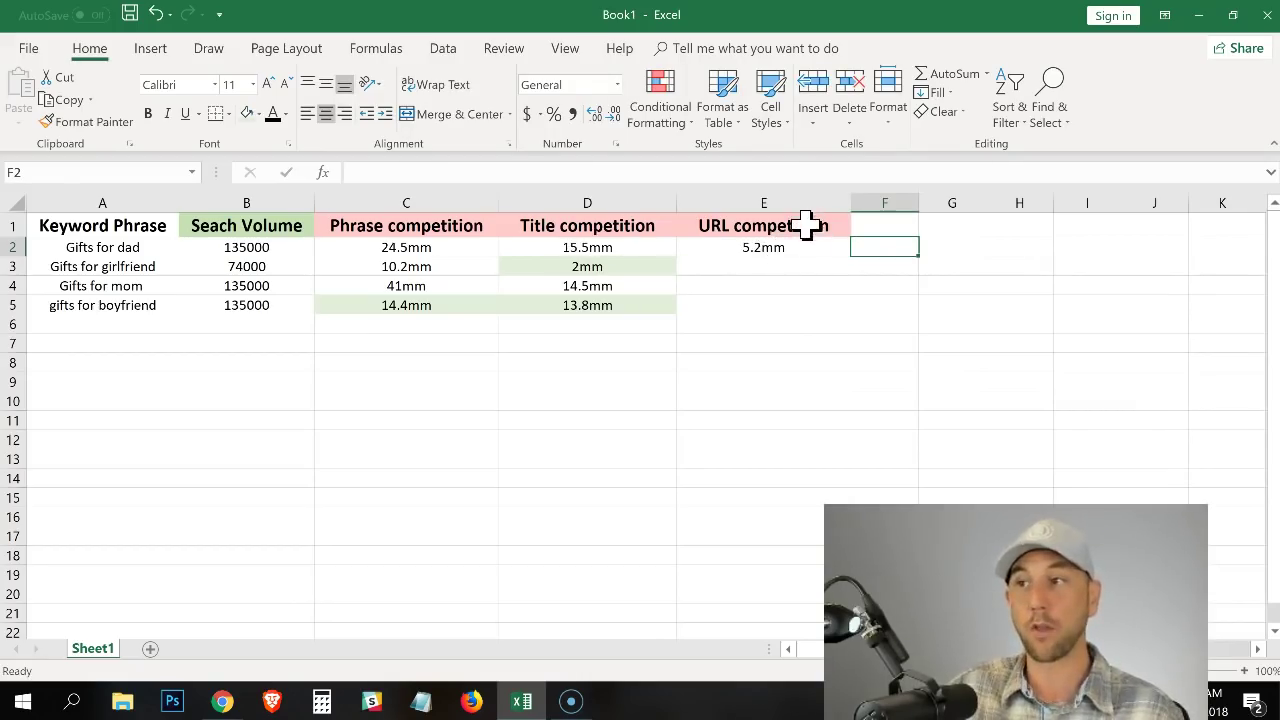
left_click_drag(806, 226, 814, 403)
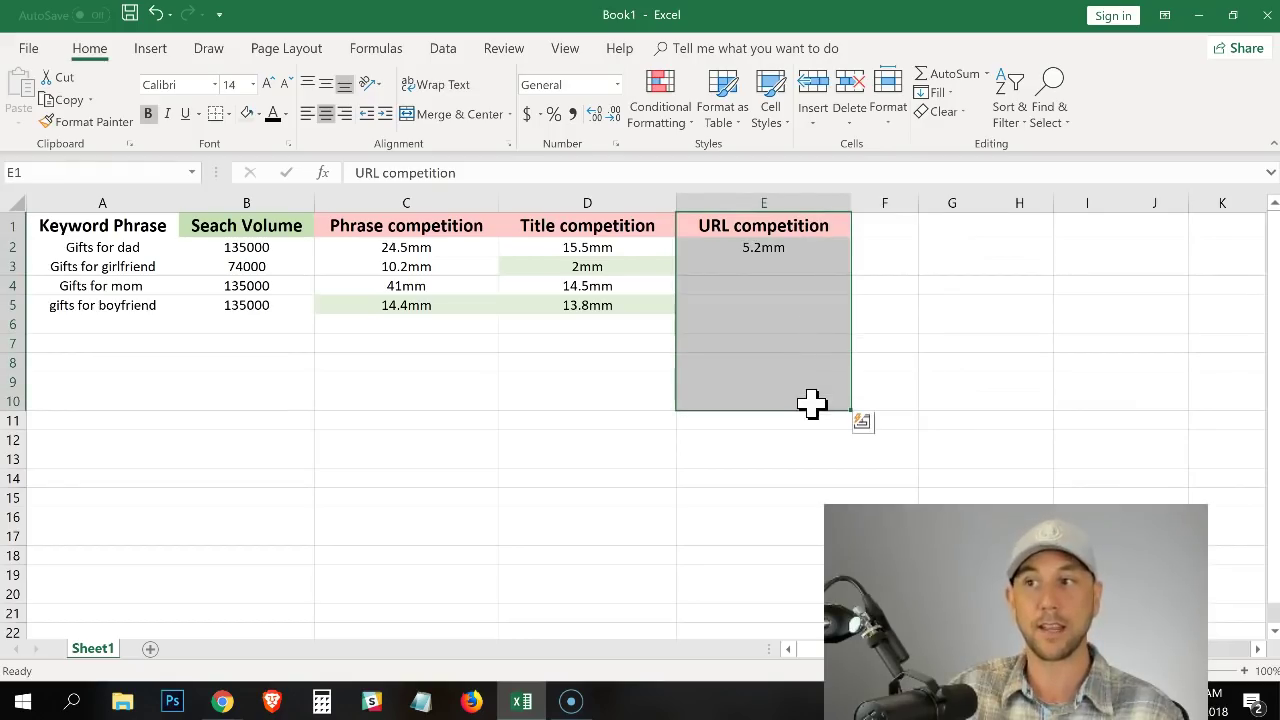
left_click(740, 250)
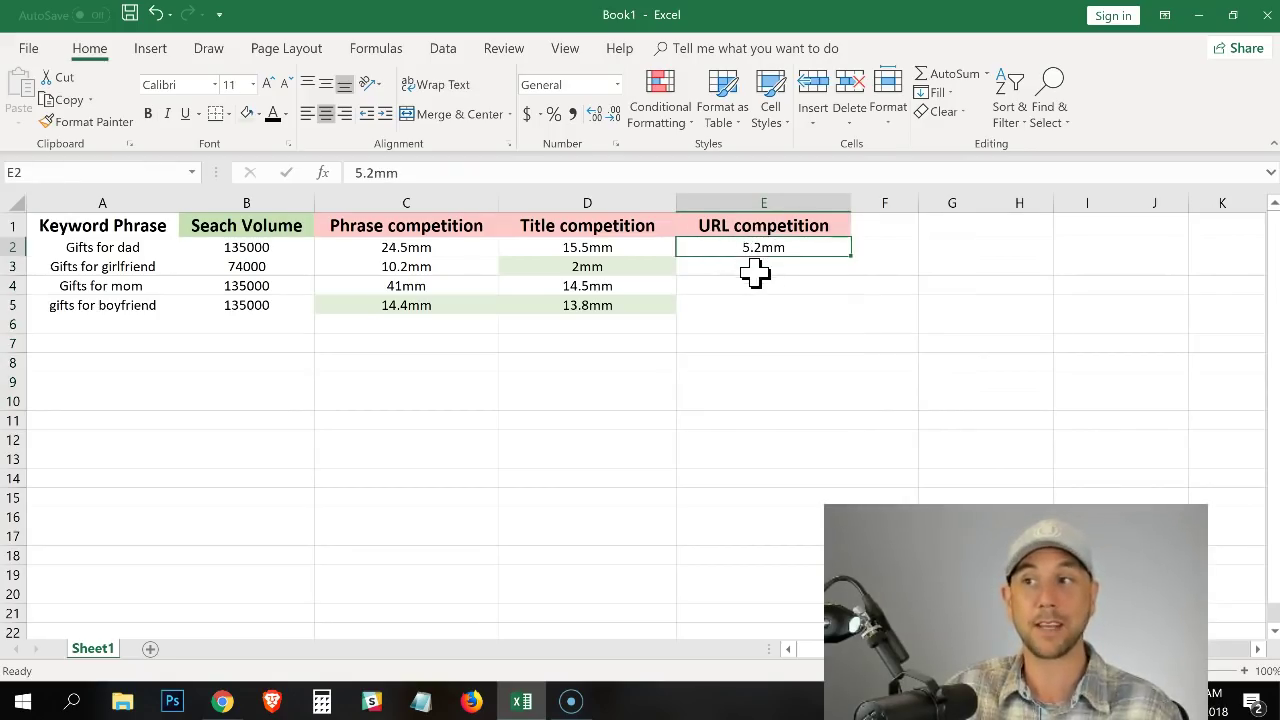
Step: Switch to Chrome and replace "dad" with "girlfriend" in the inurl query, running the URL search
left_click(754, 268)
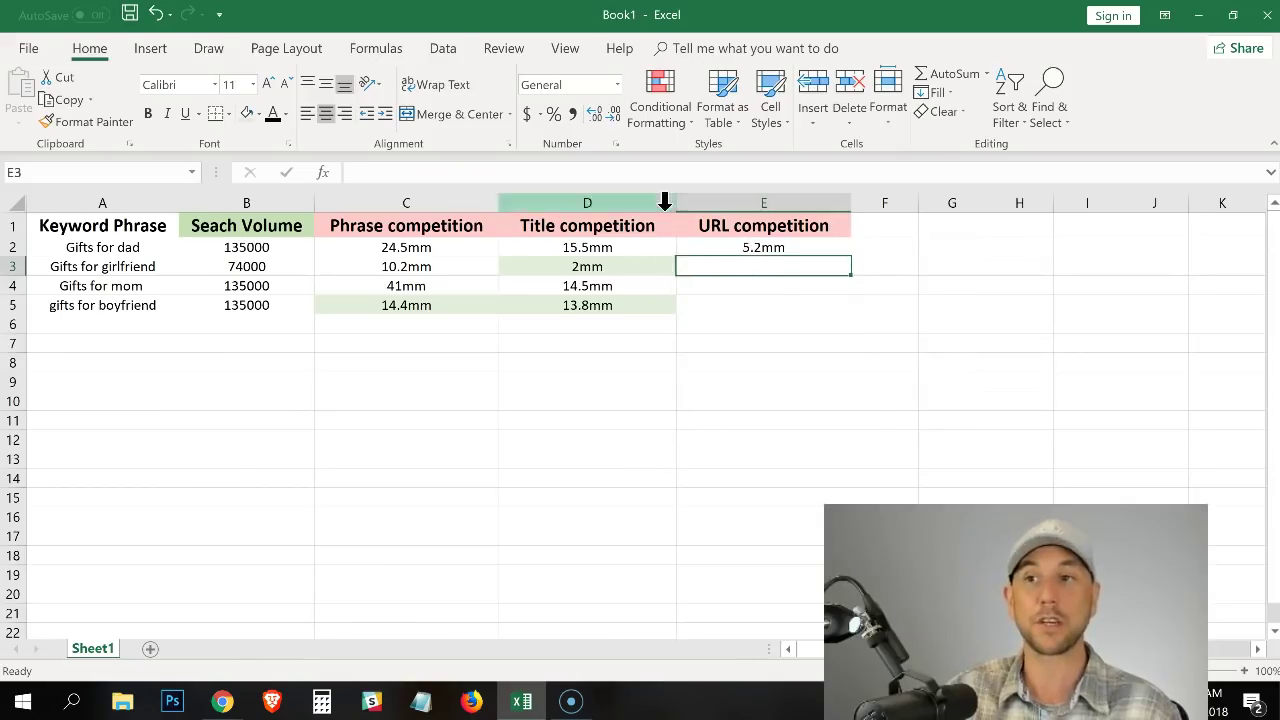
key("alt+Tab")
double_click(276, 111)
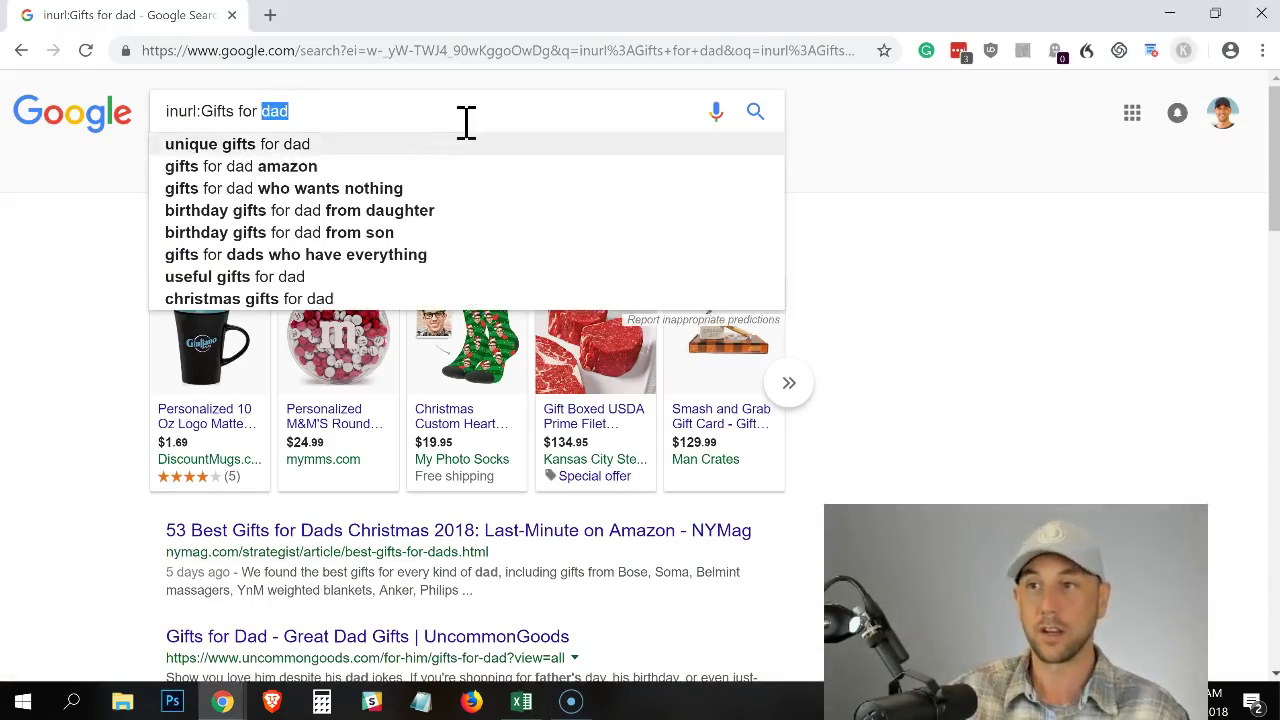
type("girlfri")
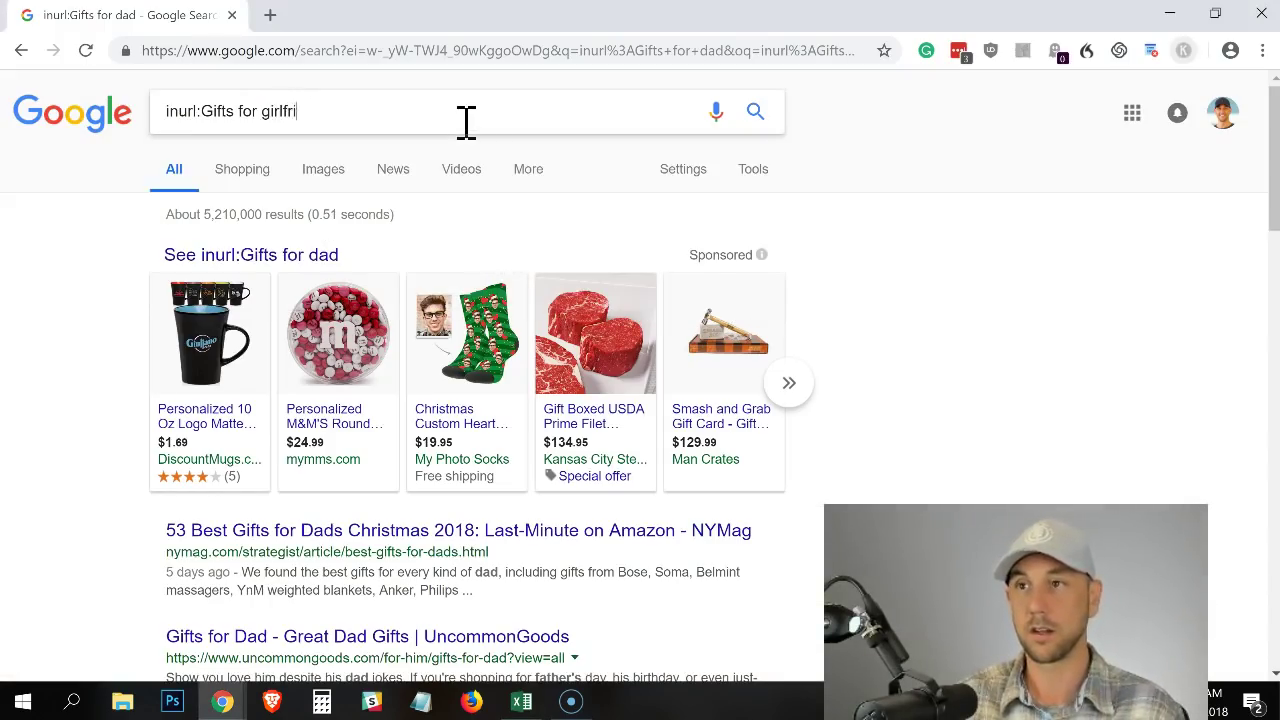
type("end")
key("Return")
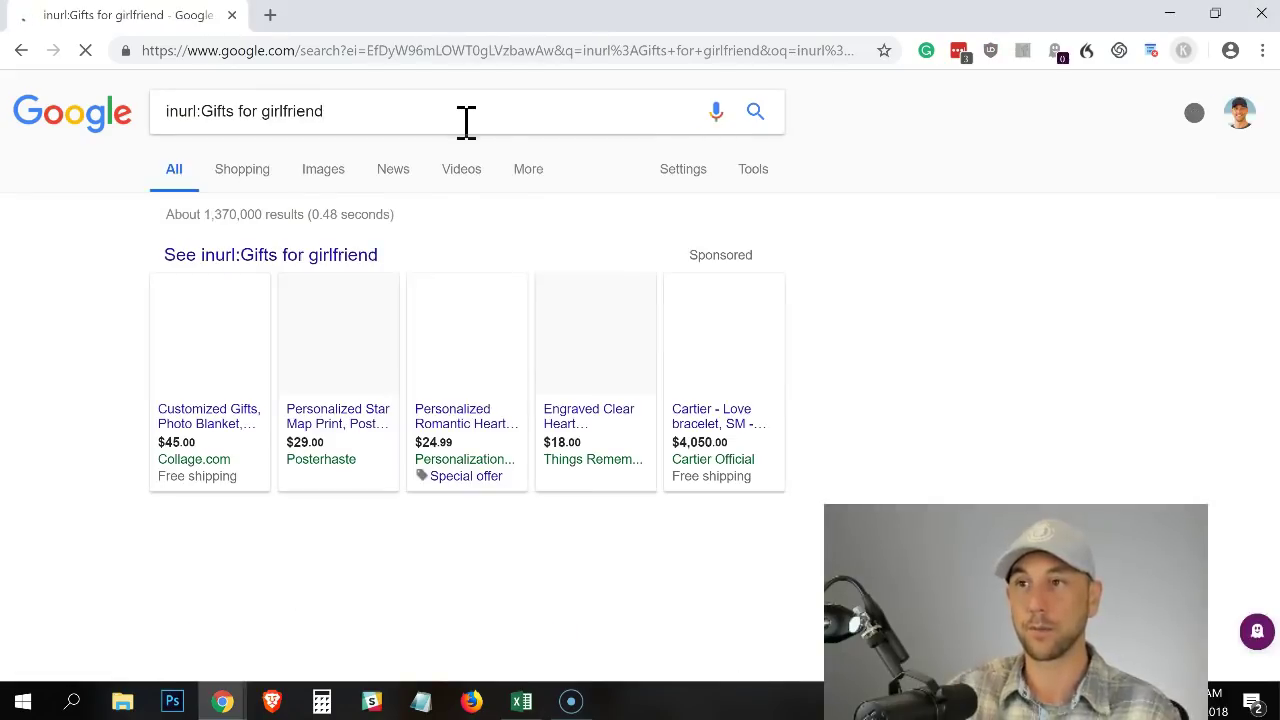
Step: Switch to Excel and record 1.3mm as the URL competition for "Gifts for girlfriend" in E3
key("alt+Tab")
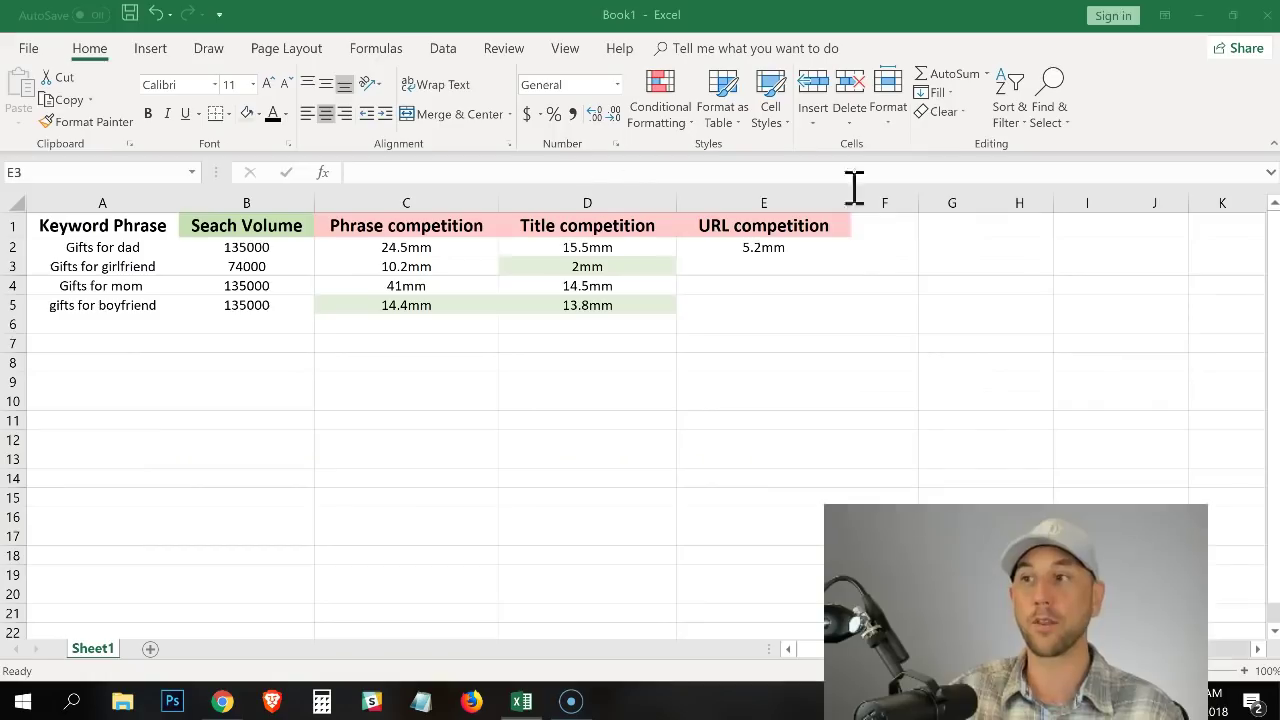
type("1.3mm")
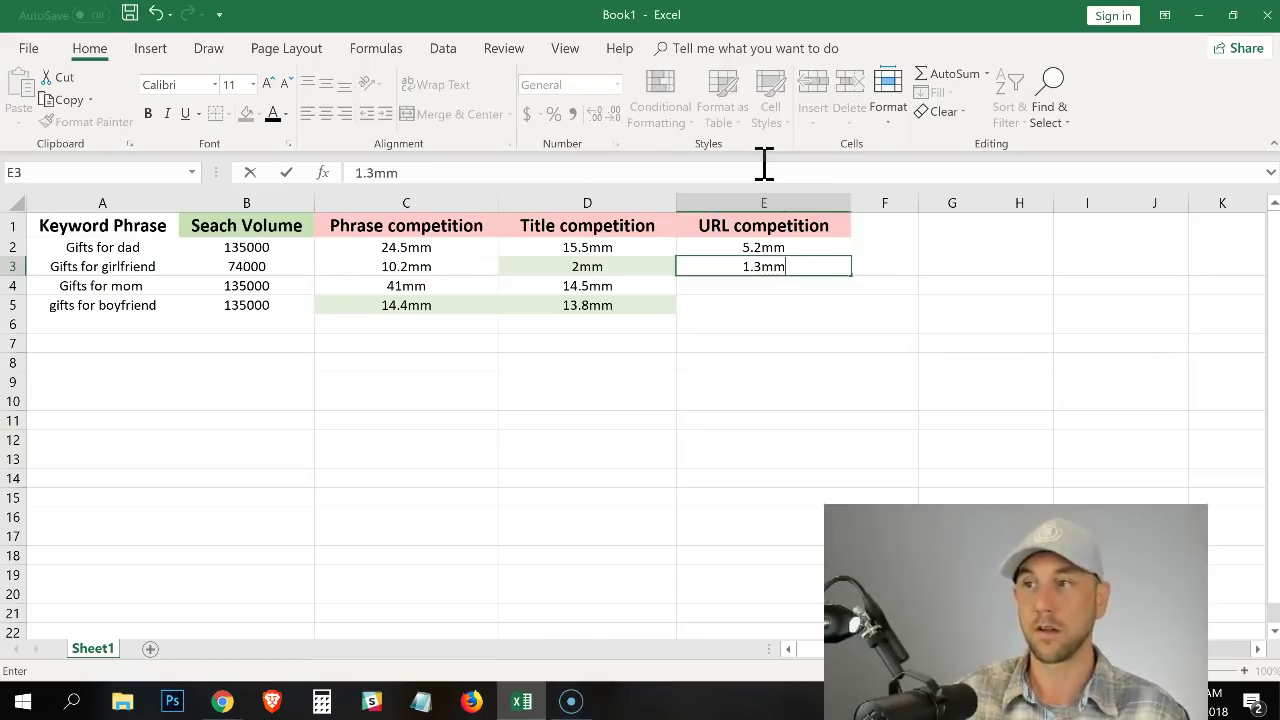
key("Return")
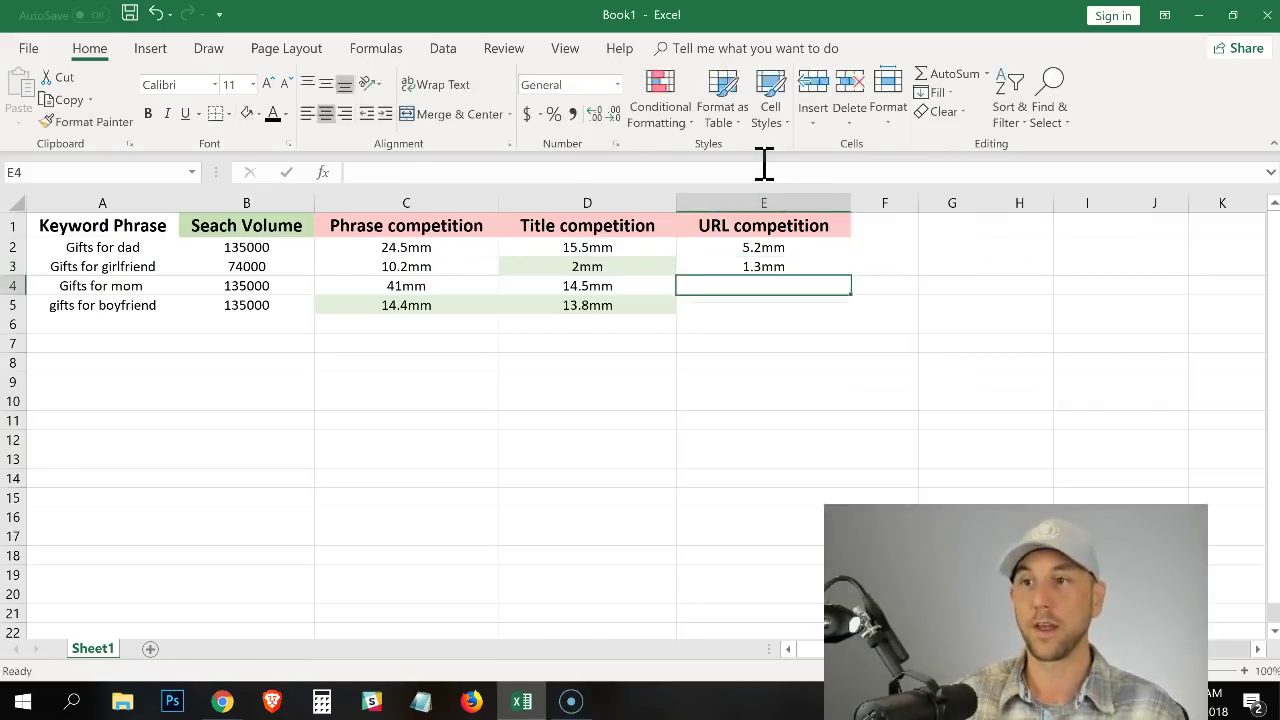
Step: Switch to Chrome and replace "girlfriend" with "mom" in the inurl query, running the URL search
key("alt+Tab")
double_click(282, 111)
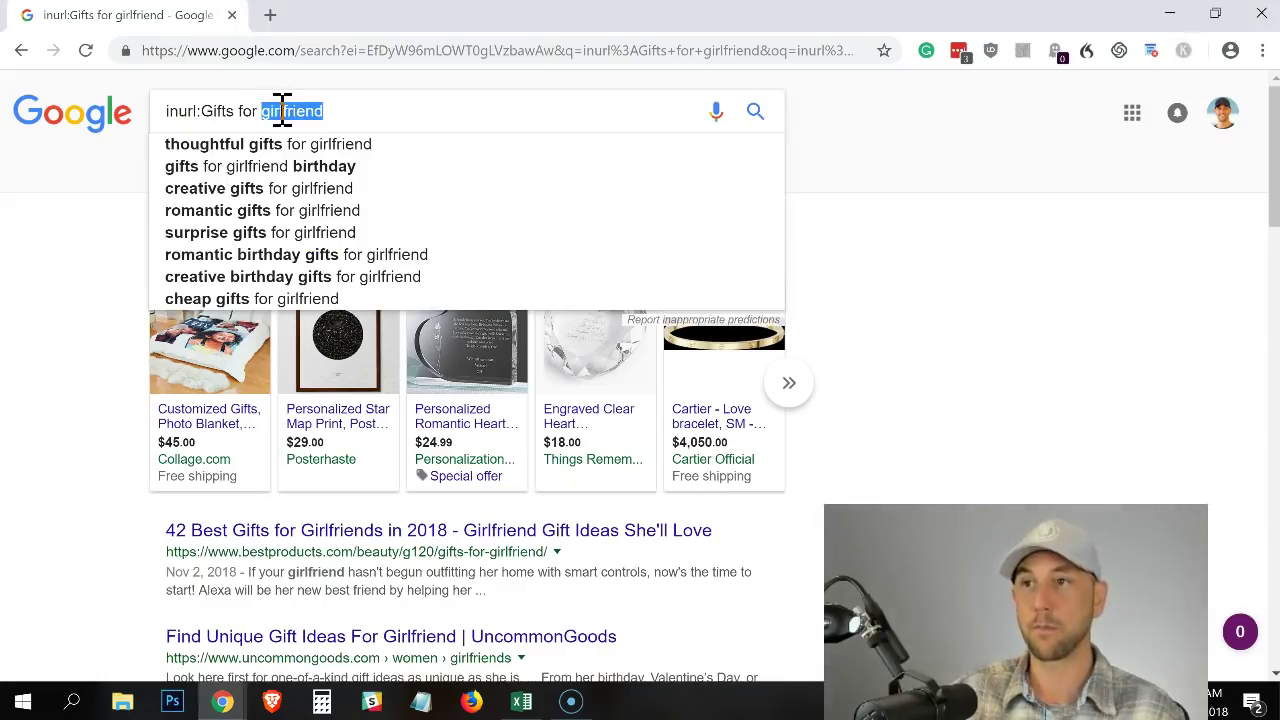
type("mom")
key("Return")
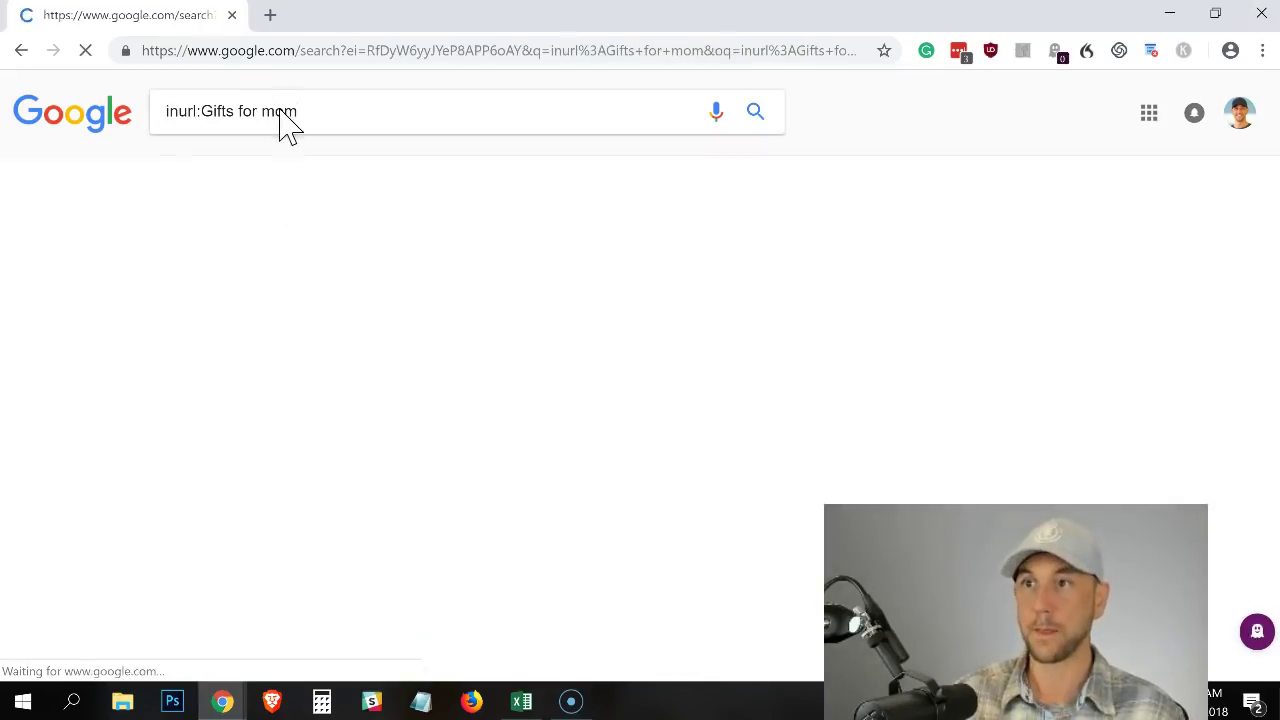
Step: Switch to Excel and record 6.7mm as the URL competition for "Gifts for mom" in E4
key("alt+Tab")
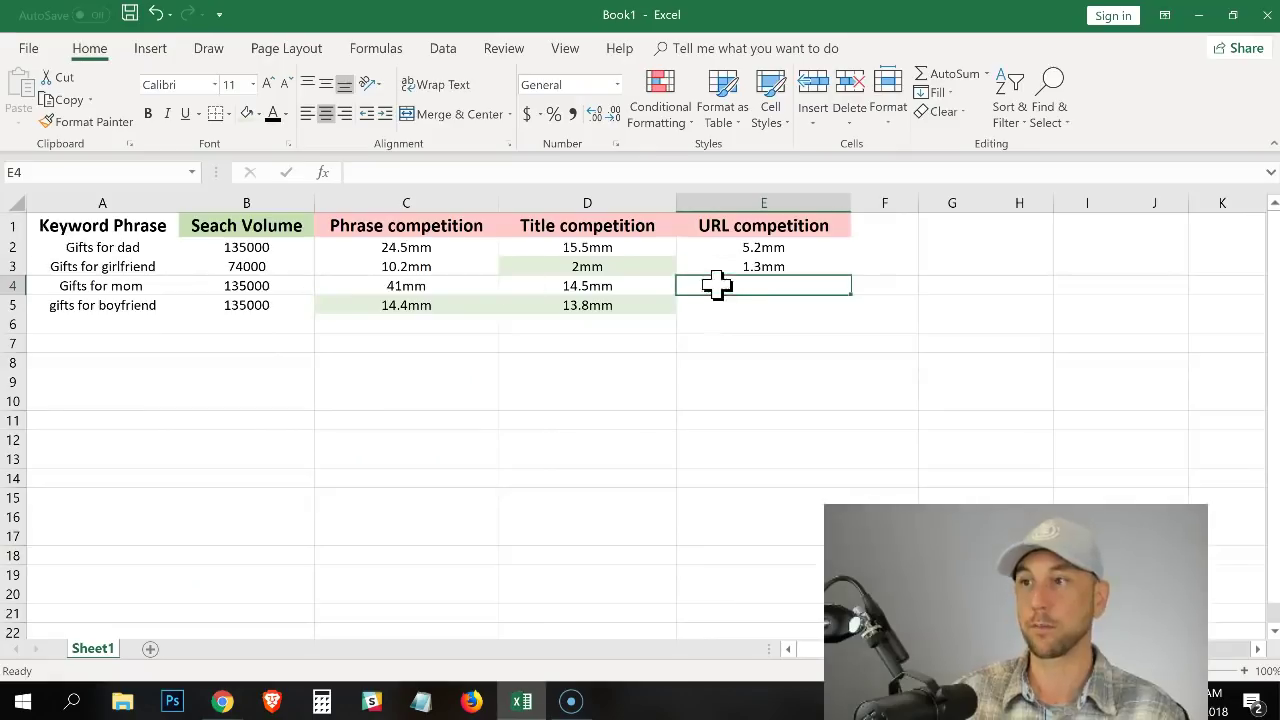
type("6.")
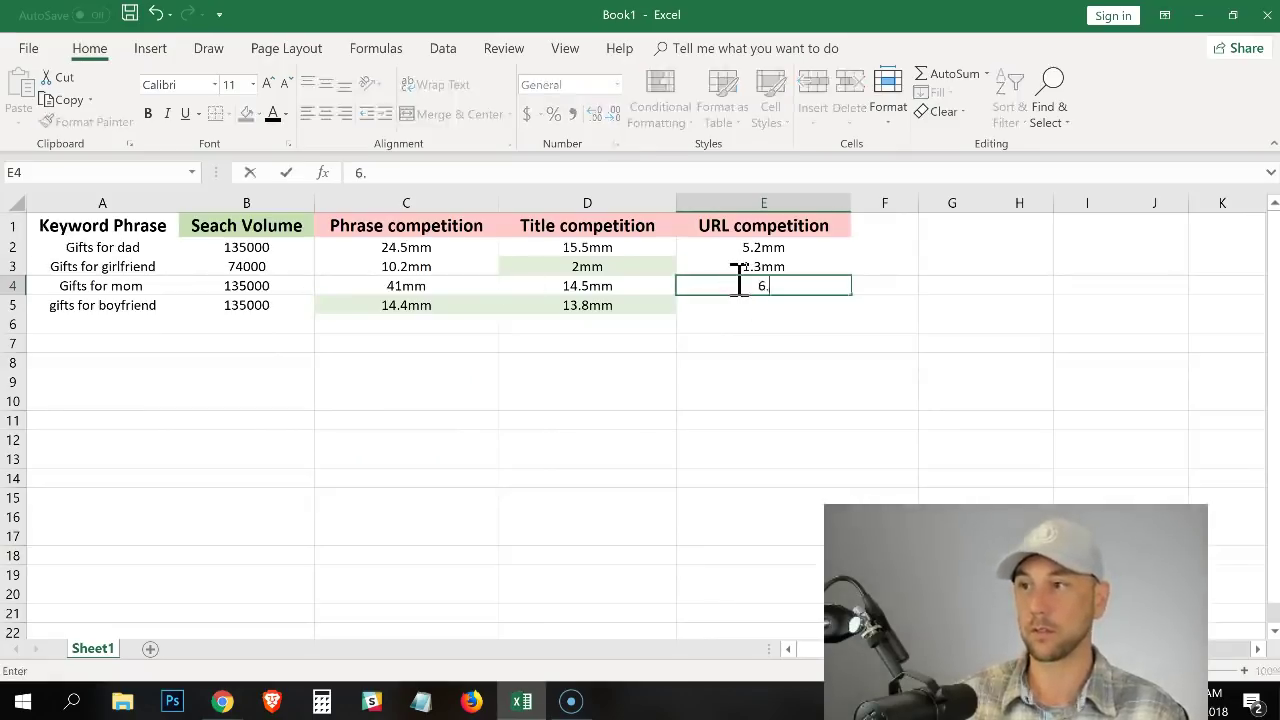
type("7mm")
key("Return")
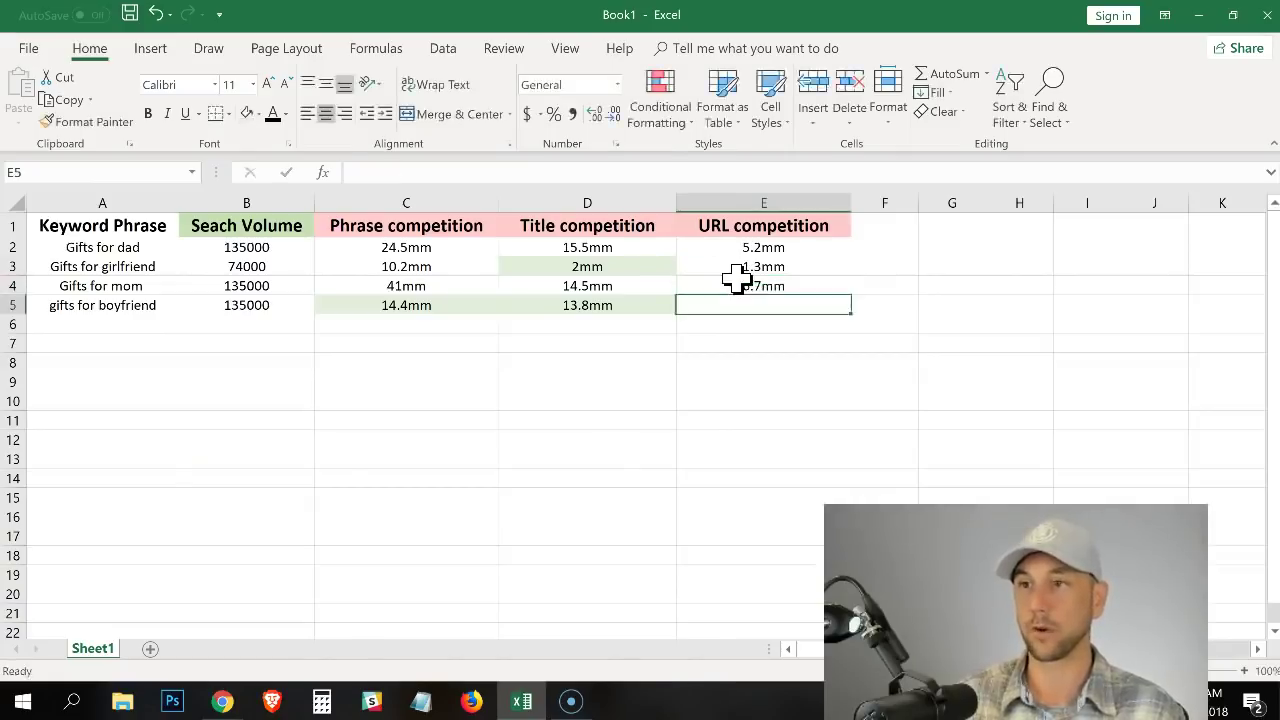
Step: Switch to Chrome and replace "mom" with "boyfriend" in the inurl query, running the URL search
key("alt+Tab")
double_click(284, 115)
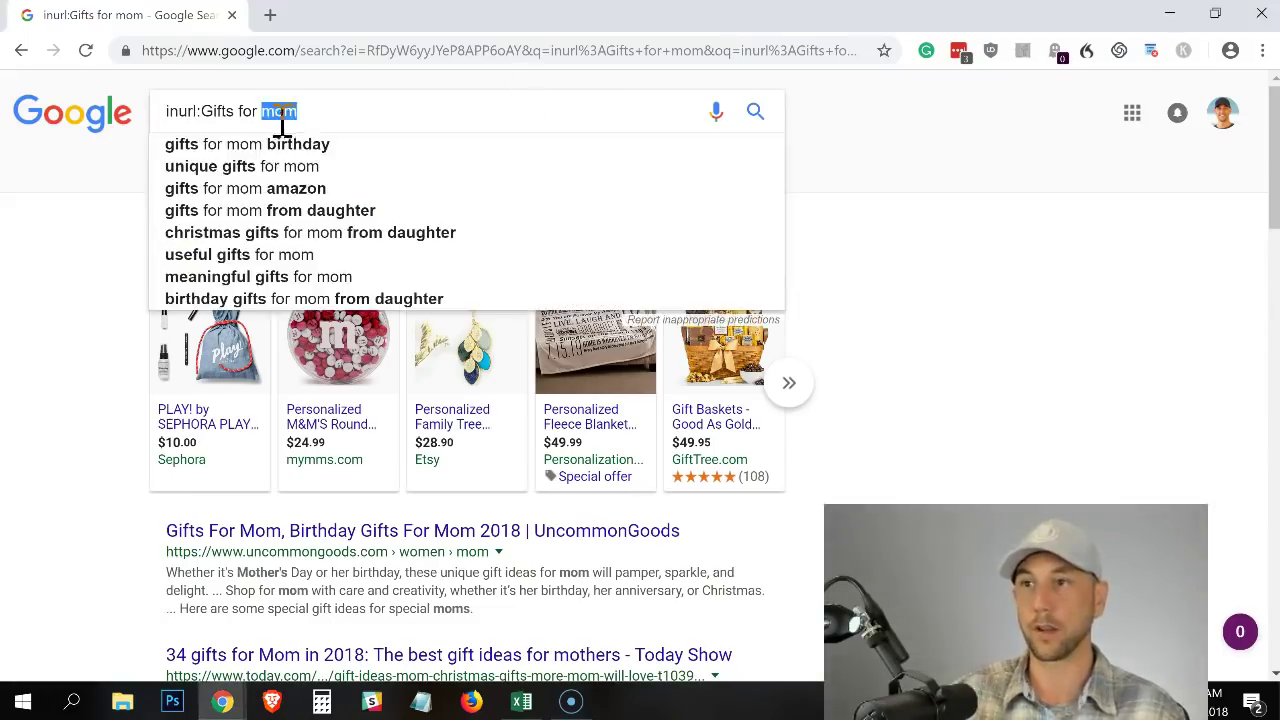
type("boy")
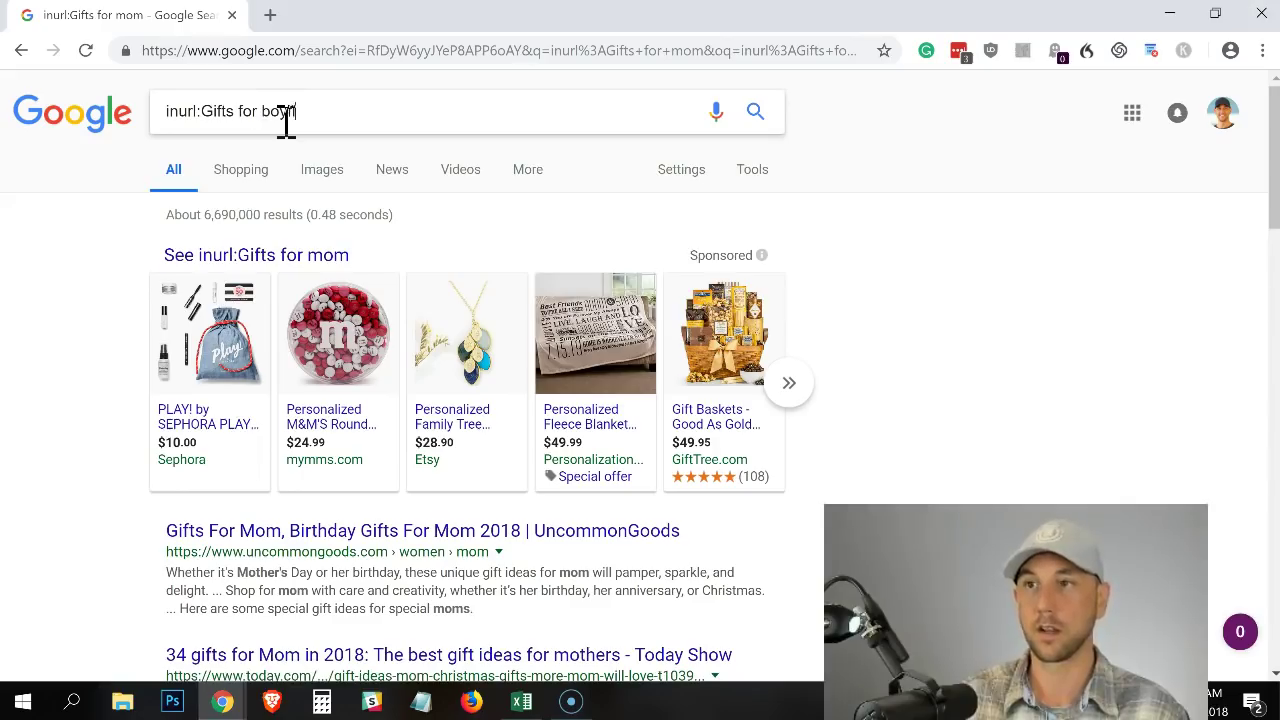
type("friend")
key("Return")
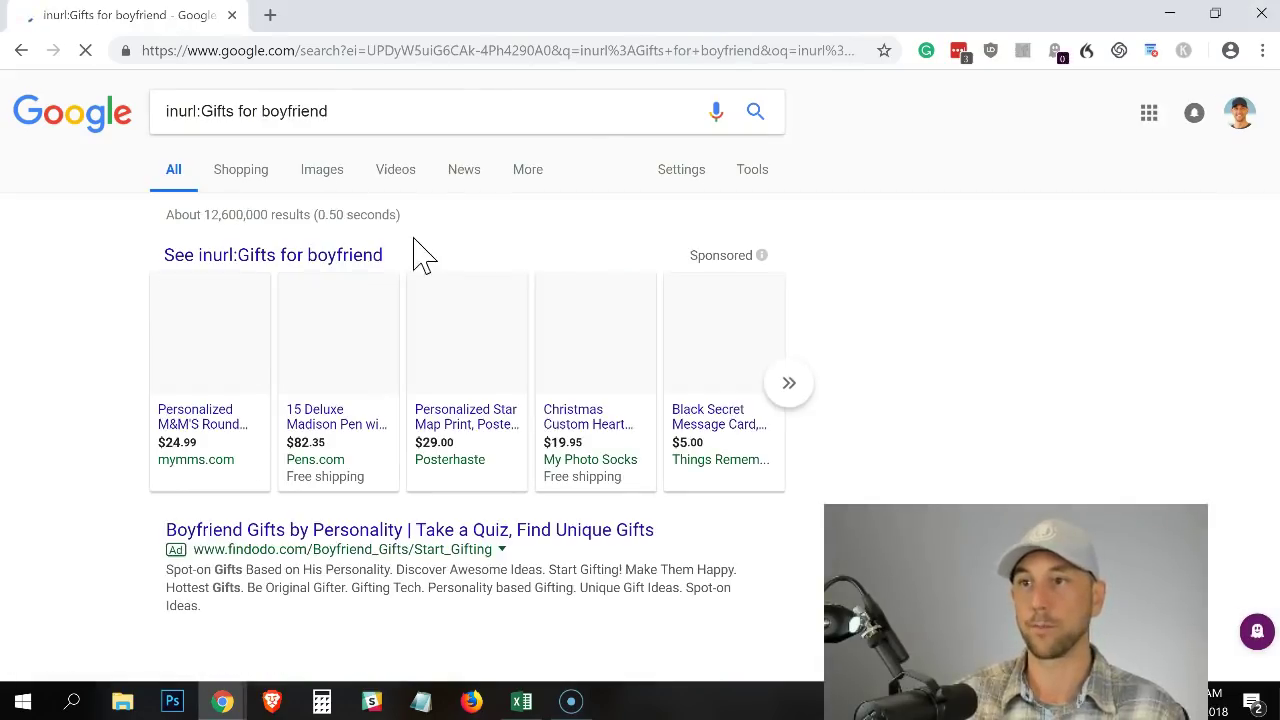
Step: Switch to Excel and record 12.6mm as the URL competition for "gifts for boyfriend" in E5
key("alt+Tab")
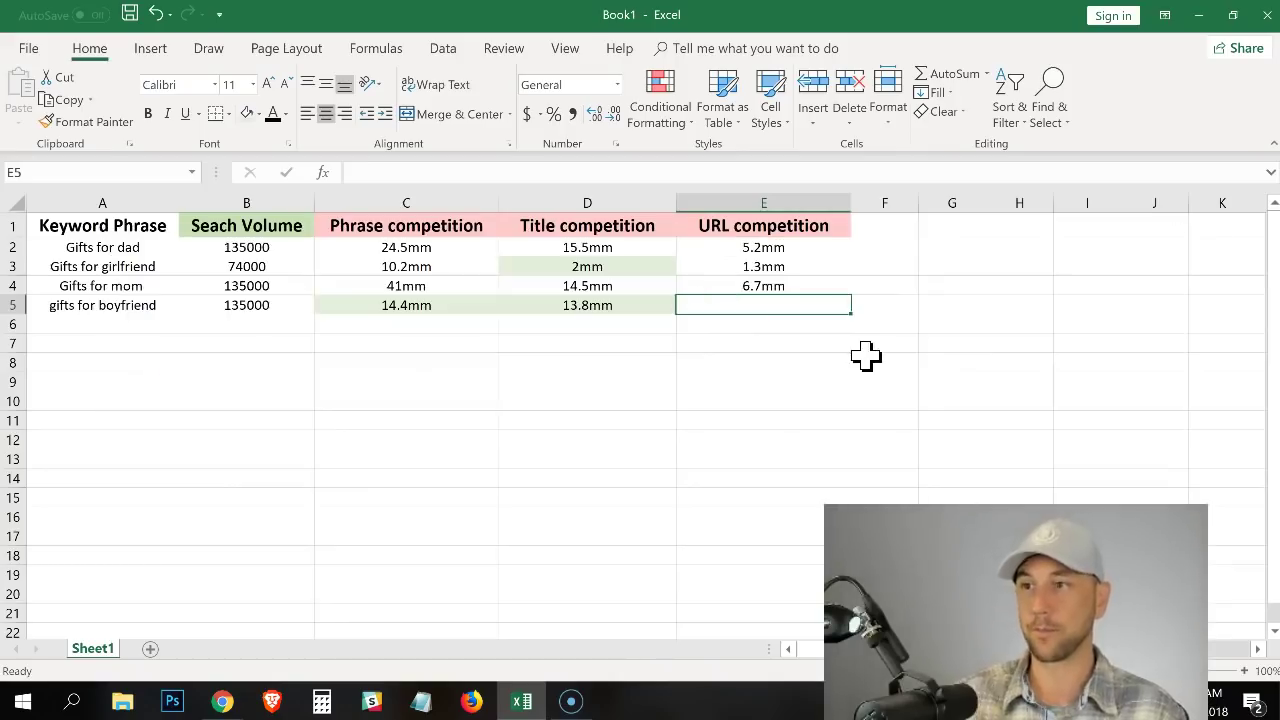
type("12.6")
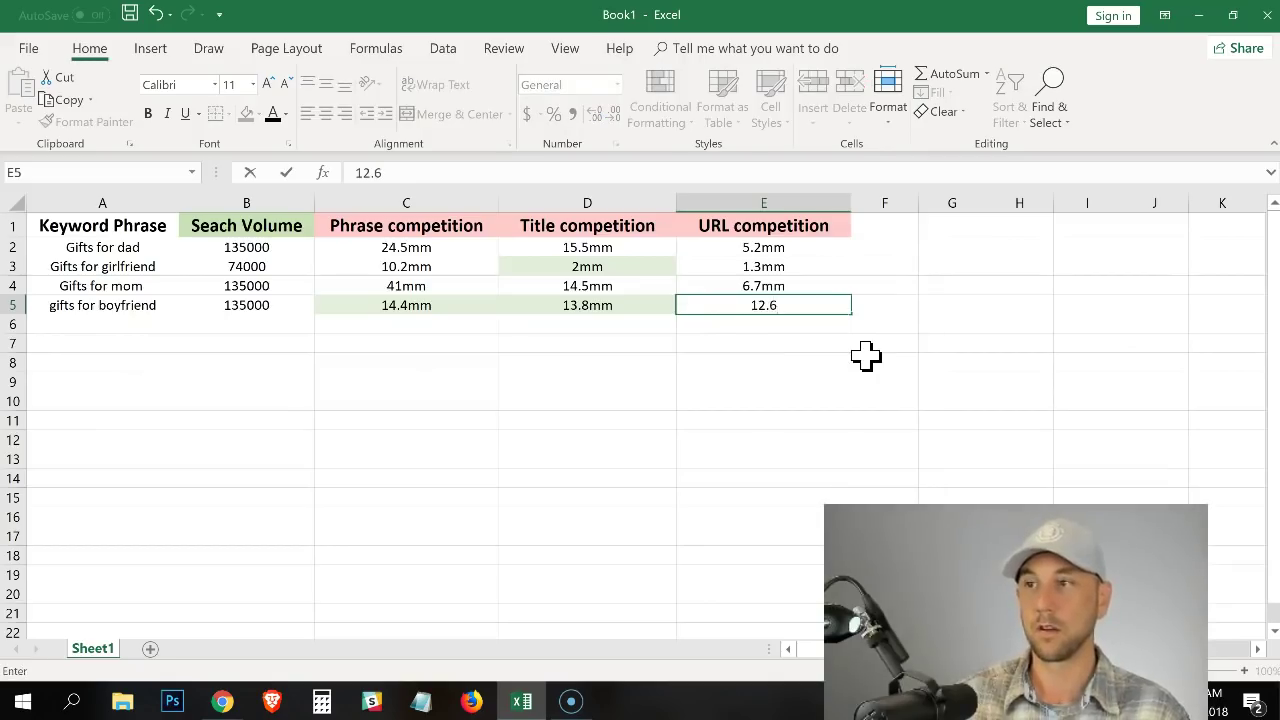
type("mm")
left_click(795, 343)
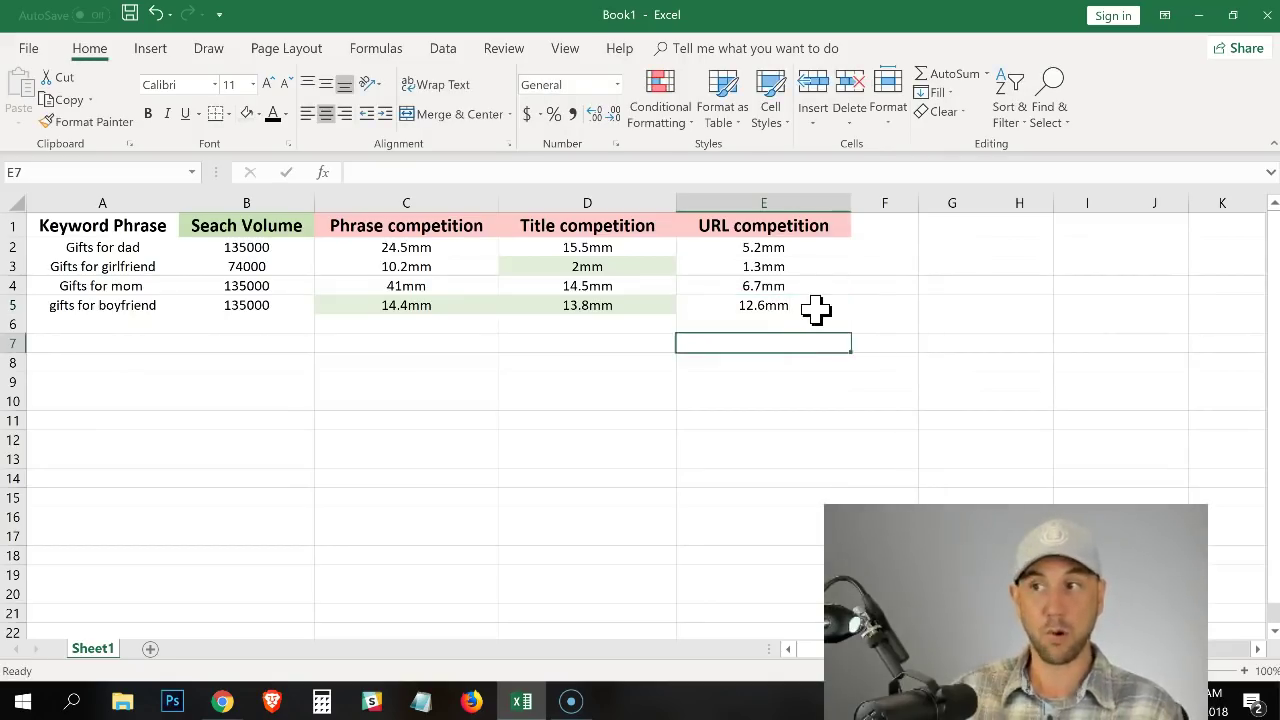
Step: Highlight the URL competition values for "Gifts for dad" (E2) and "Gifts for girlfriend" (E3) with the light green fill
left_click(816, 311)
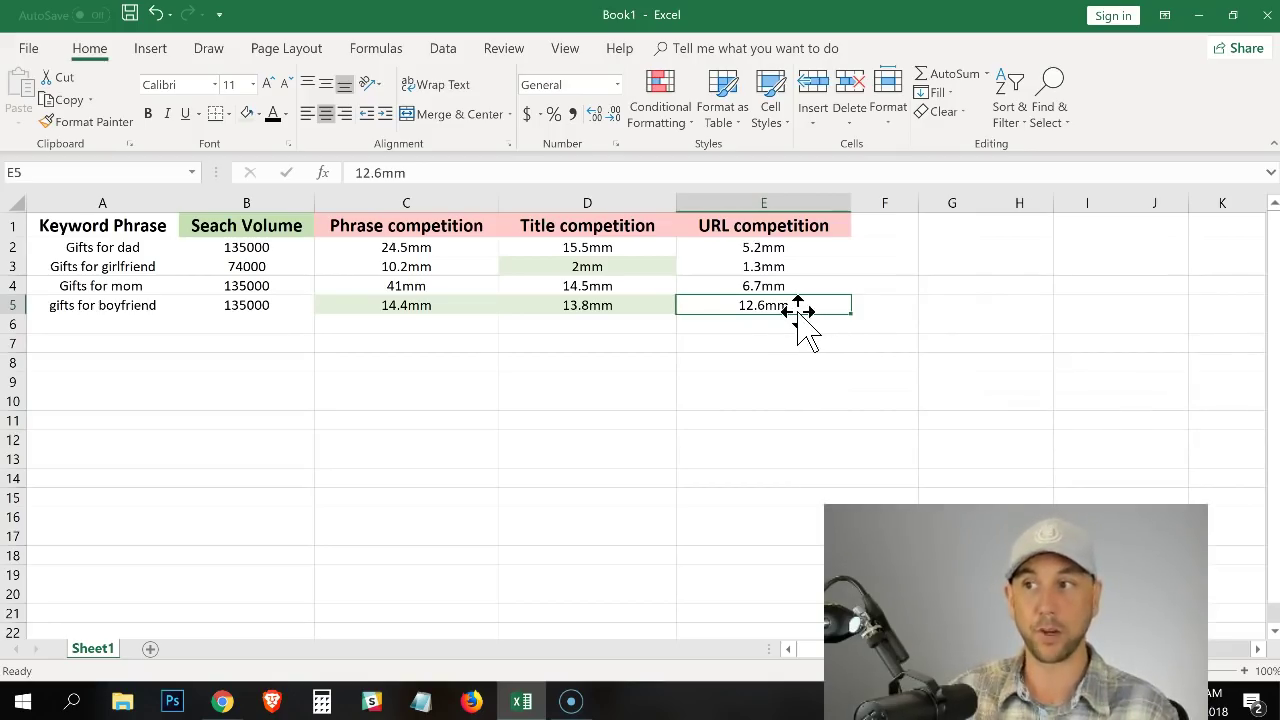
left_click(798, 250)
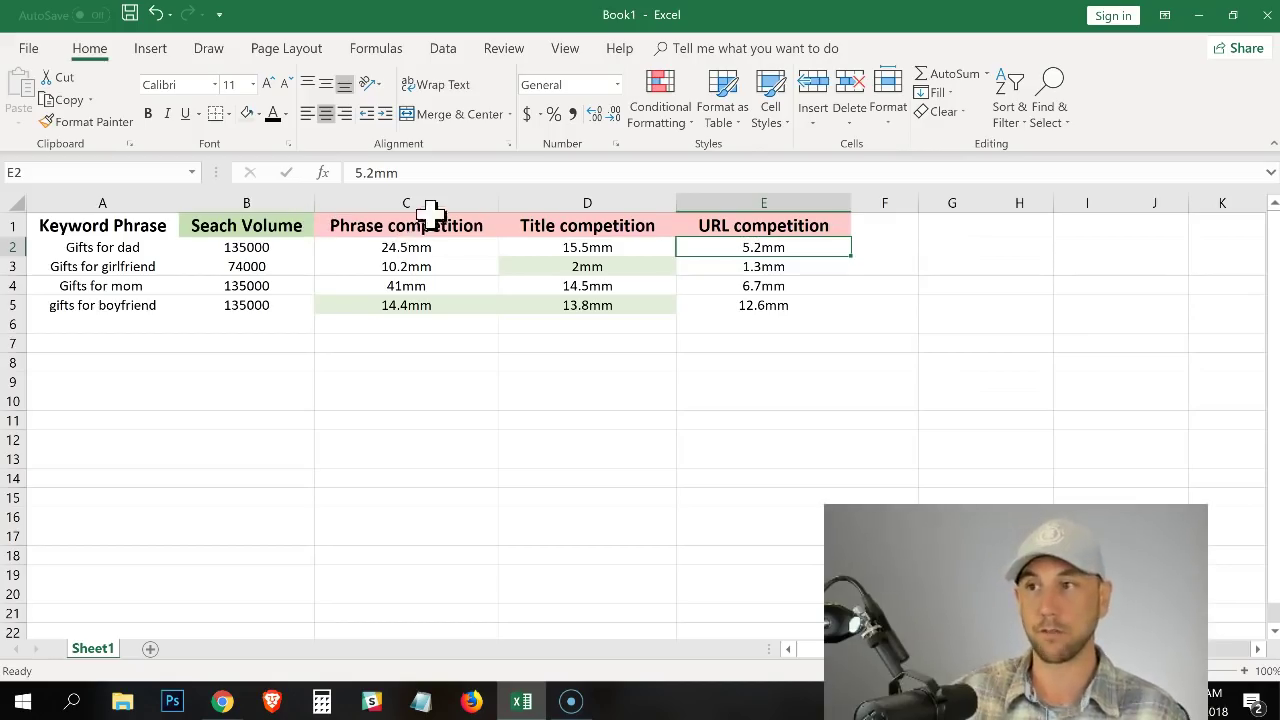
left_click(247, 113)
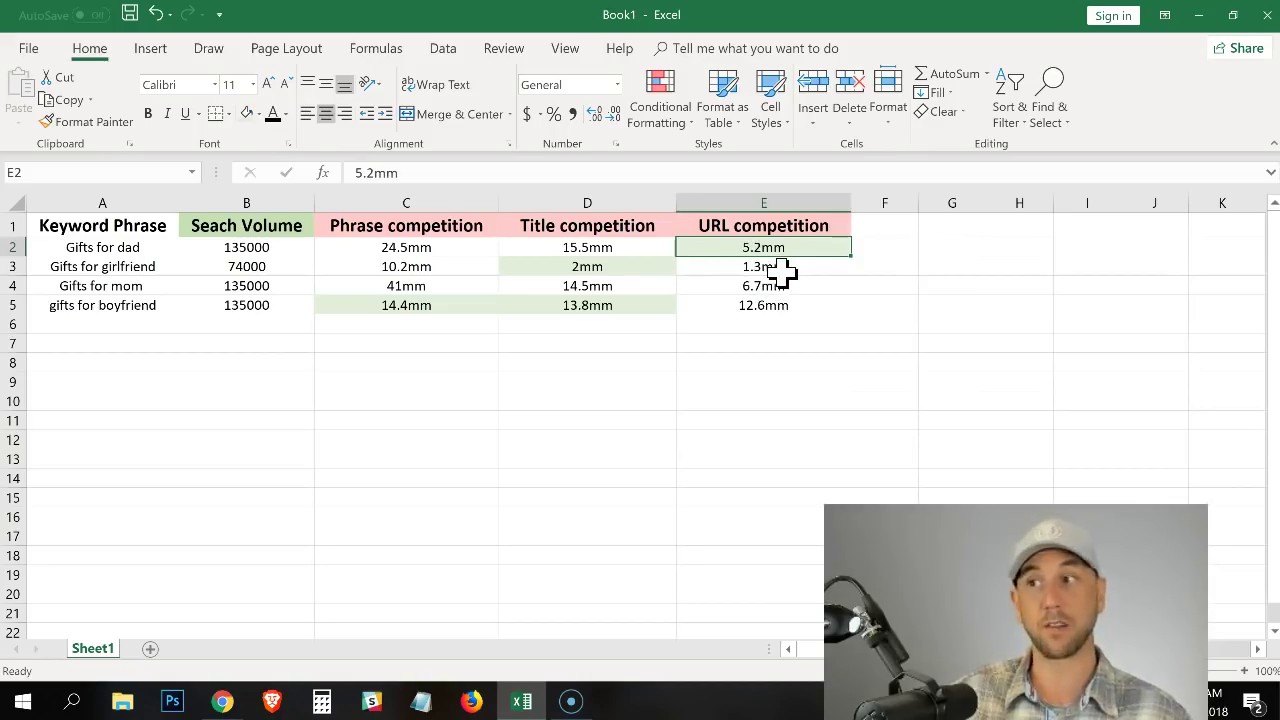
left_click(783, 266)
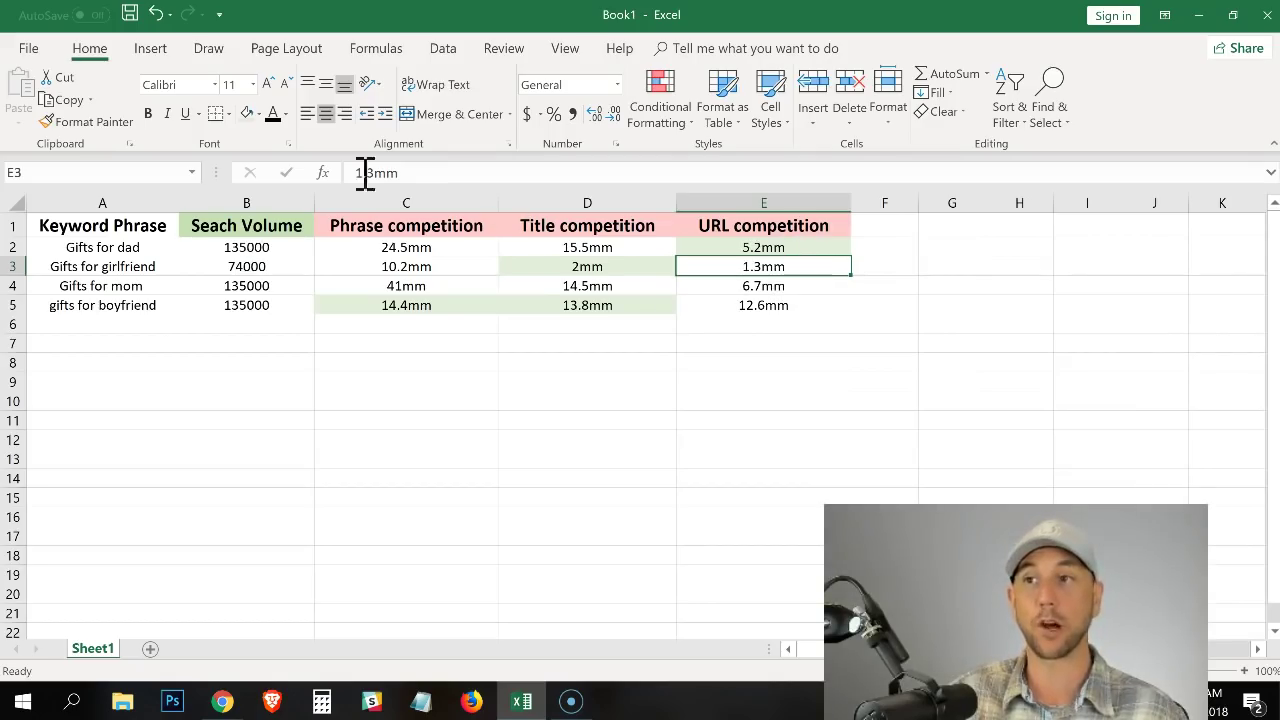
left_click(248, 113)
left_click(665, 458)
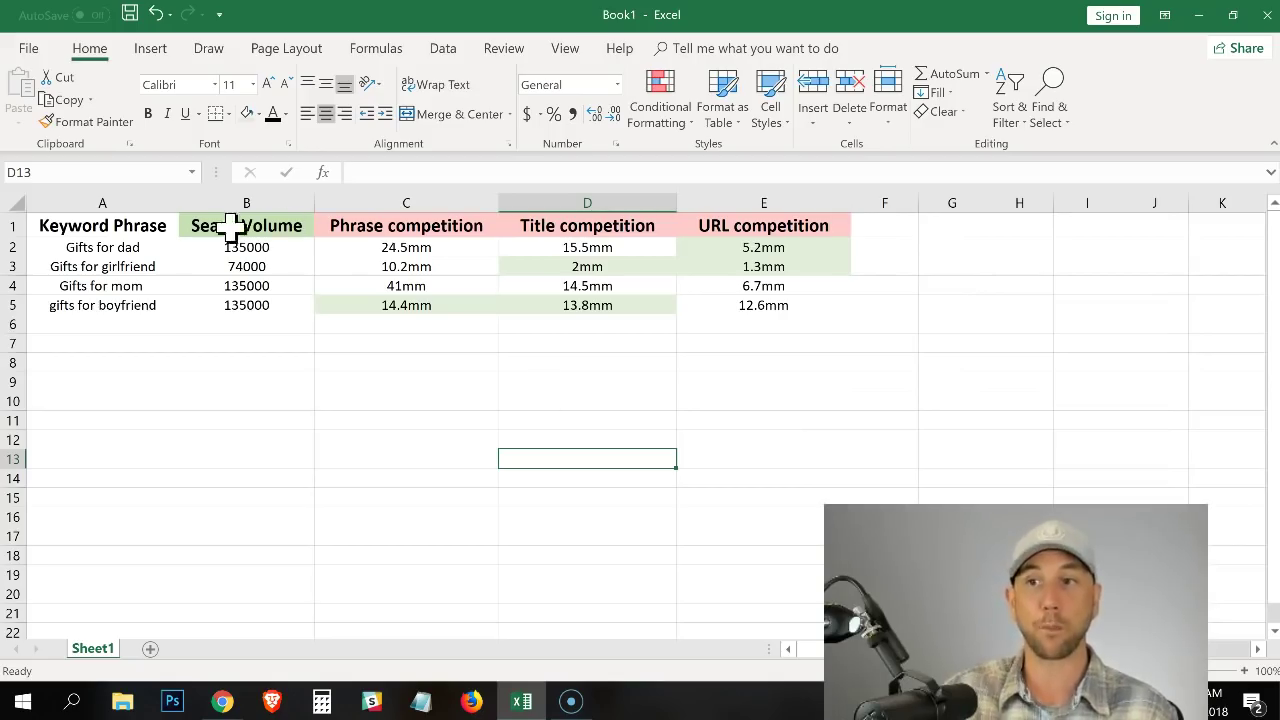
Step: Compare the search volume and URL competition of the "Gifts for dad" and "Gifts for girlfriend" phrases
left_click_drag(157, 249, 152, 268)
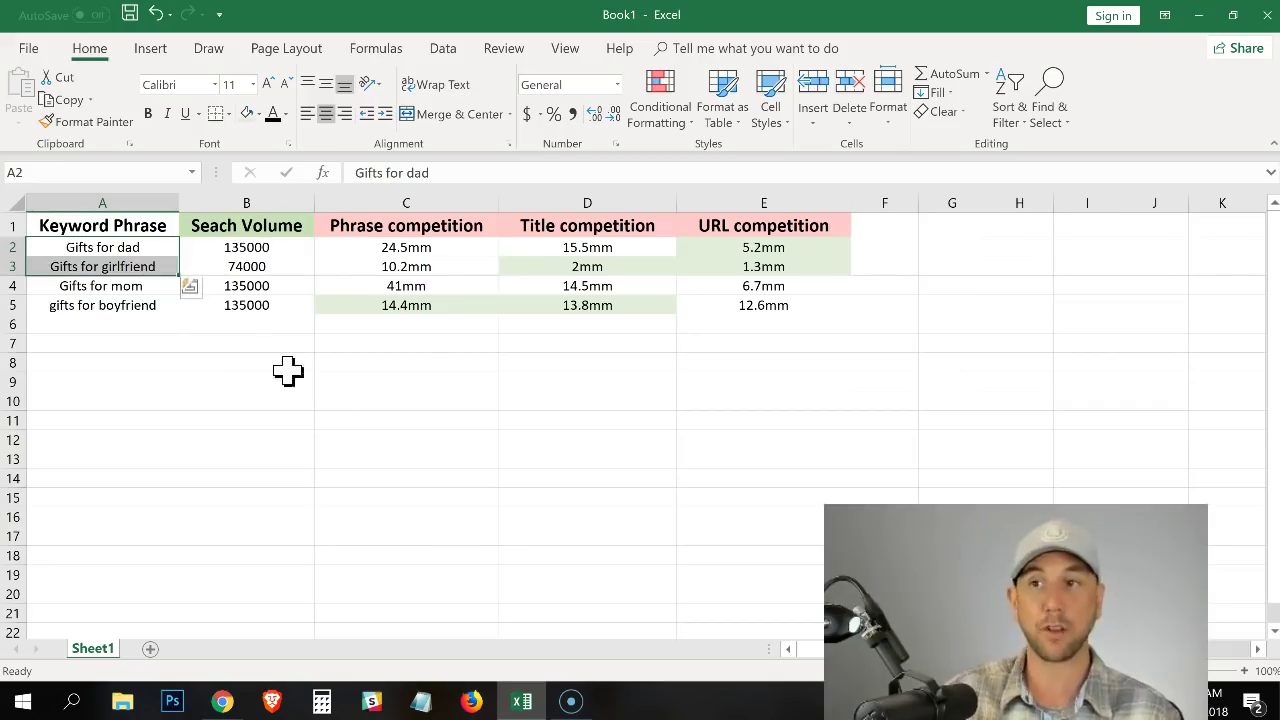
left_click(121, 252)
left_click(251, 249)
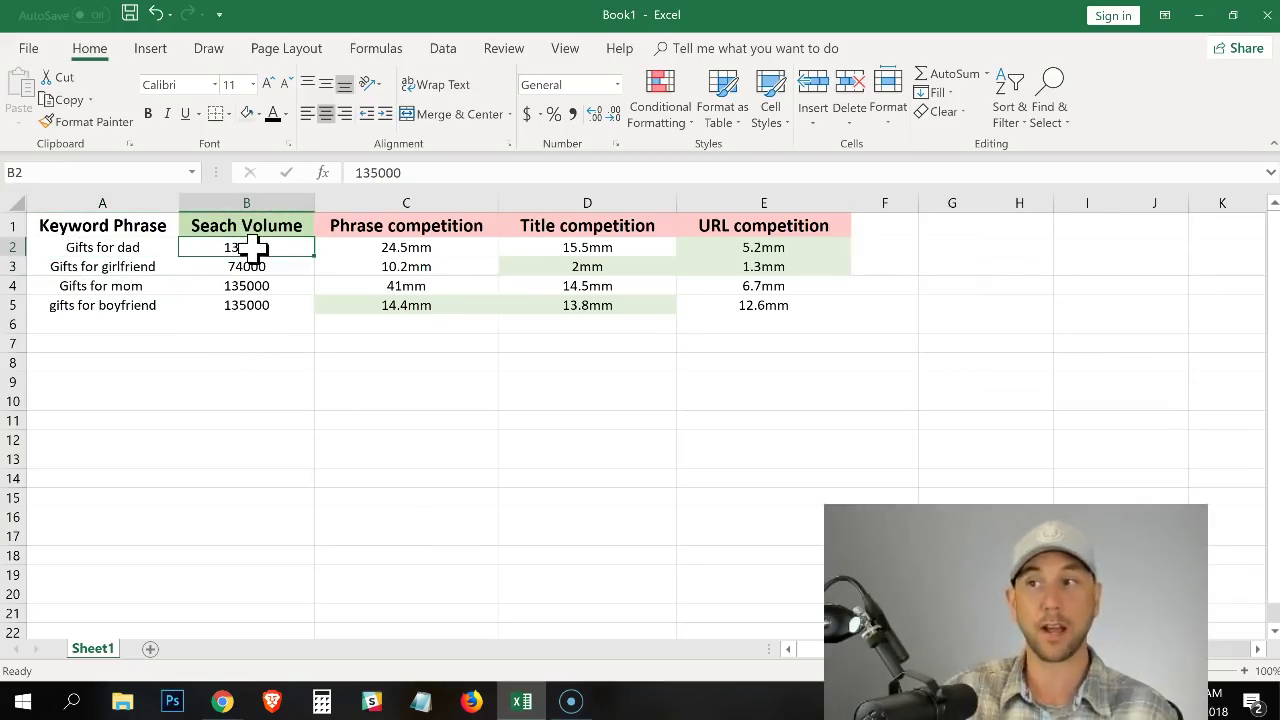
left_click(826, 252)
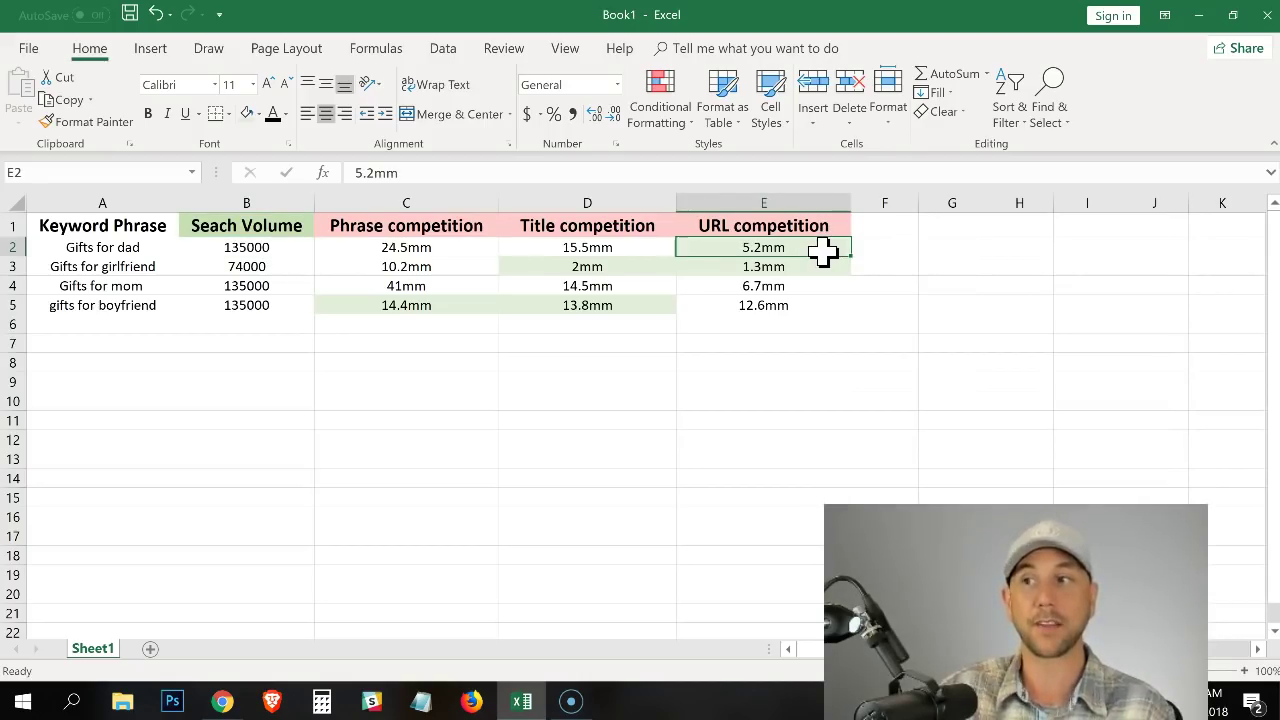
left_click(820, 268)
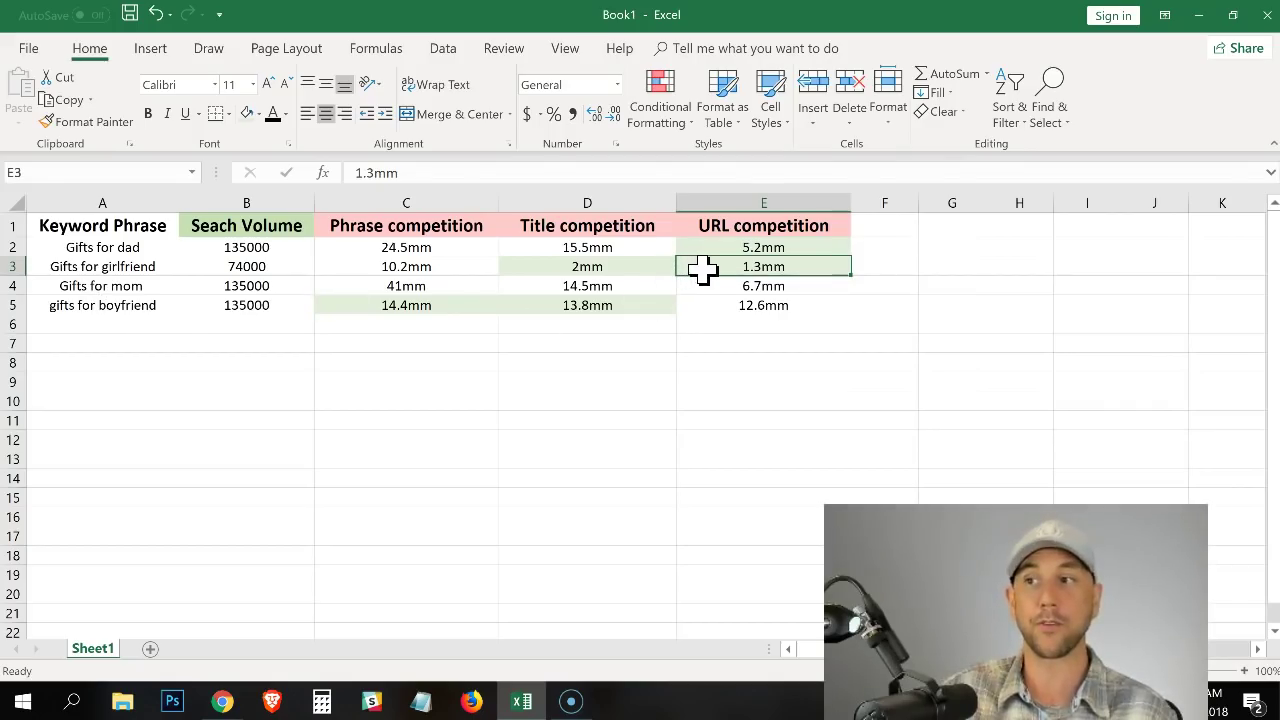
left_click(888, 267)
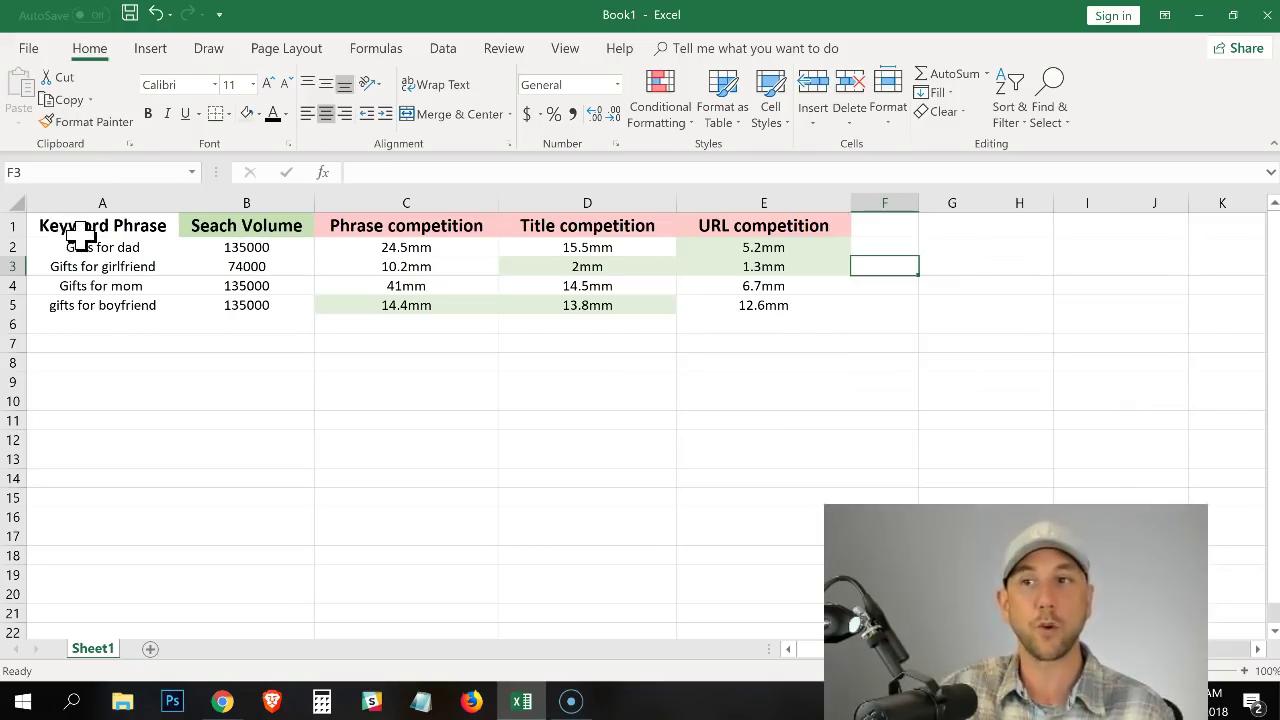
left_click_drag(80, 225, 85, 312)
left_click(86, 340)
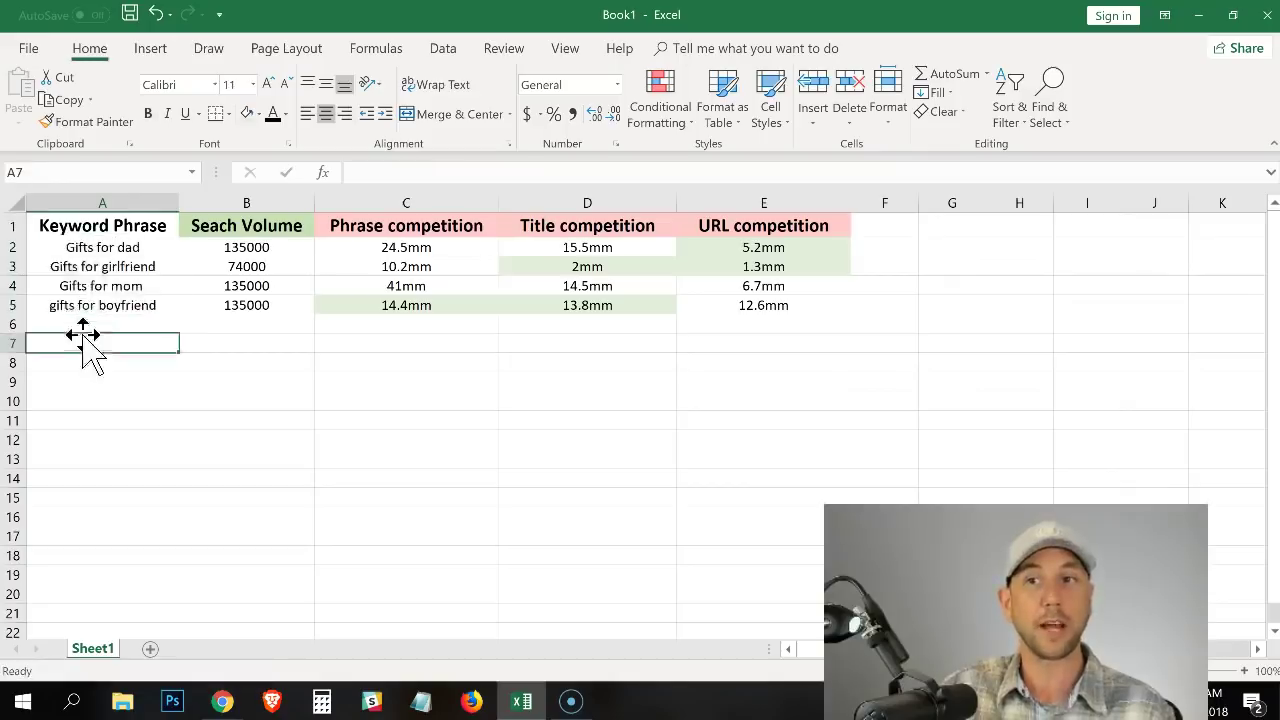
left_click(91, 266)
Step: Switch to Chrome and remove the "inurl:" operator from the query, searching Google for "Gifts for boyfriend"
key("alt+Tab")
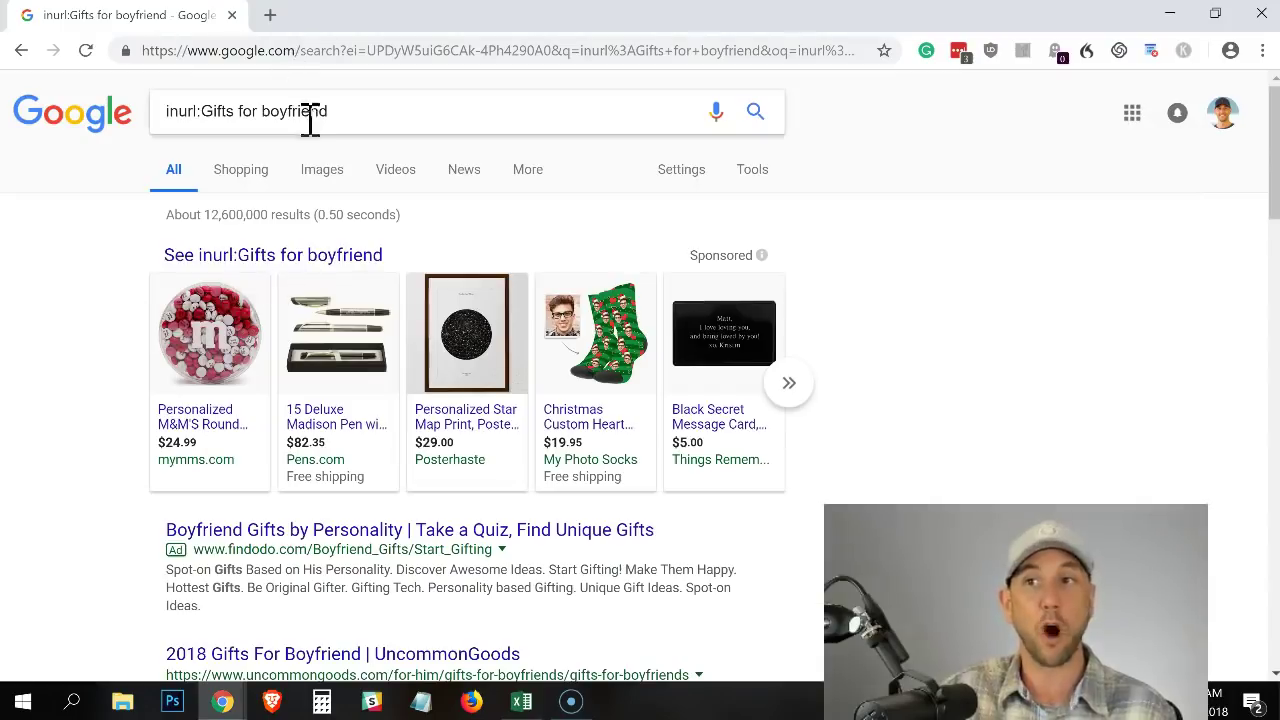
left_click(309, 114)
double_click(309, 110)
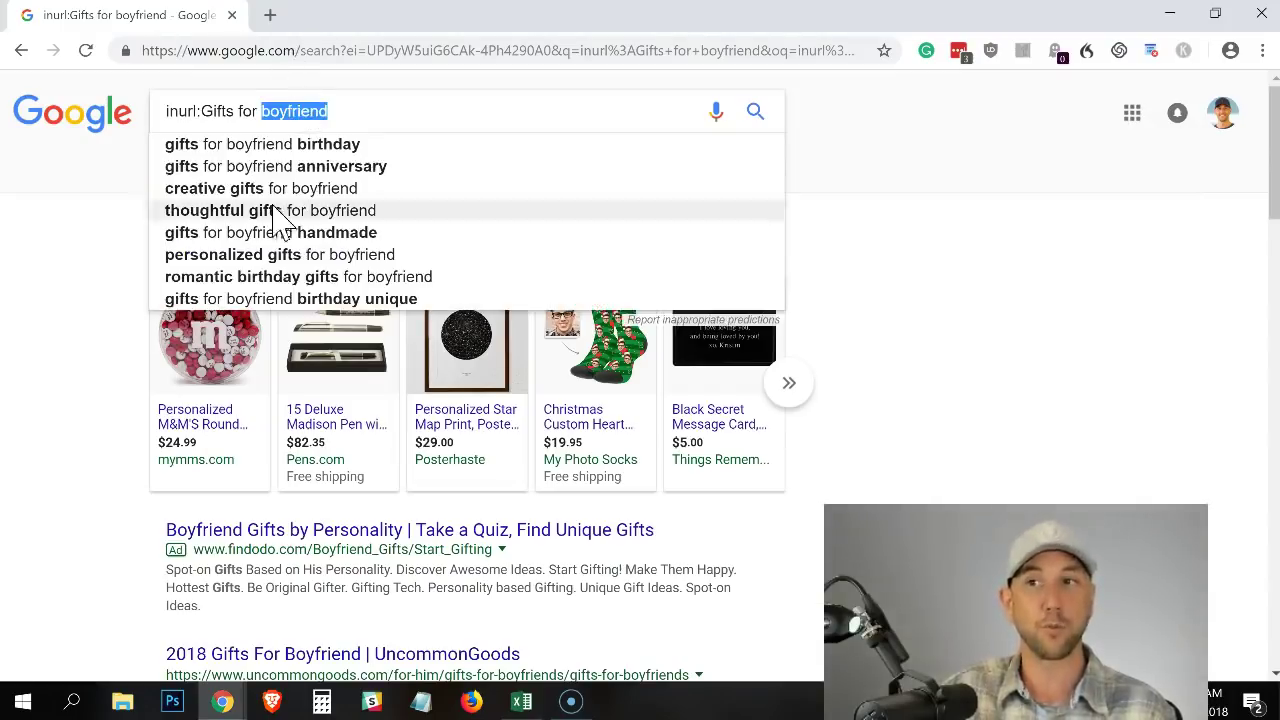
left_click_drag(203, 110, 113, 122)
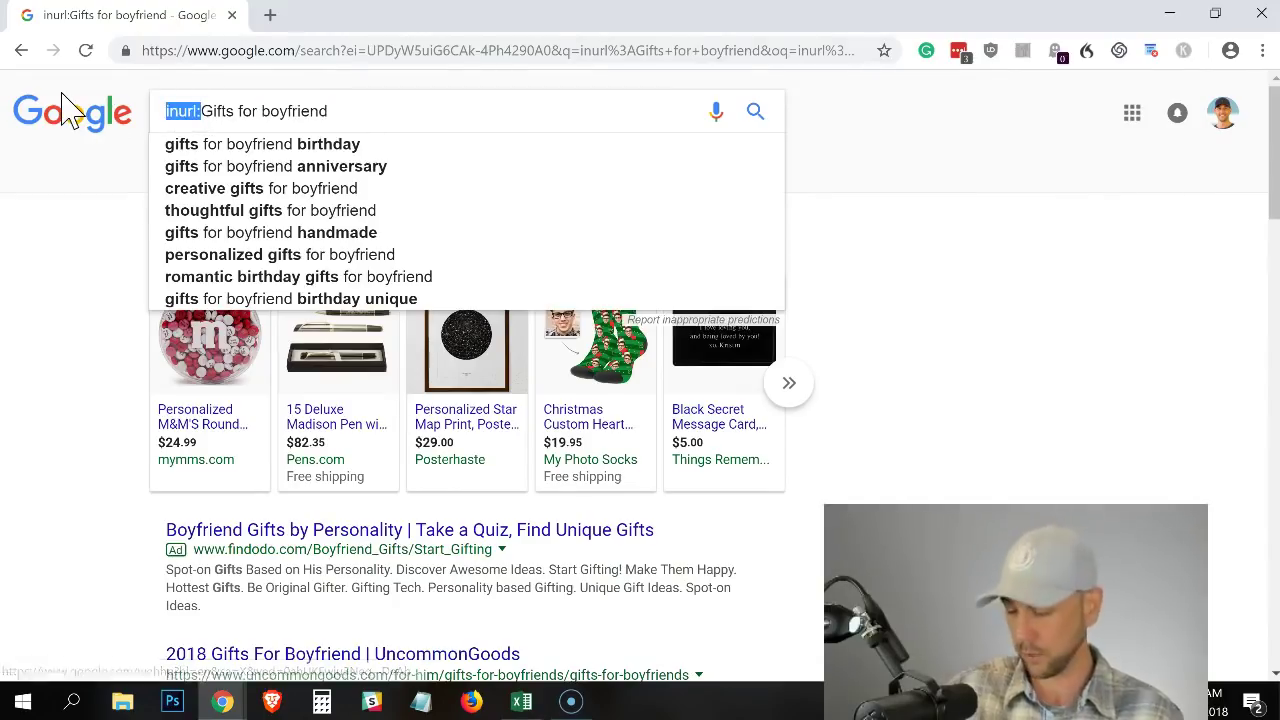
key("BackSpace")
key("Return")
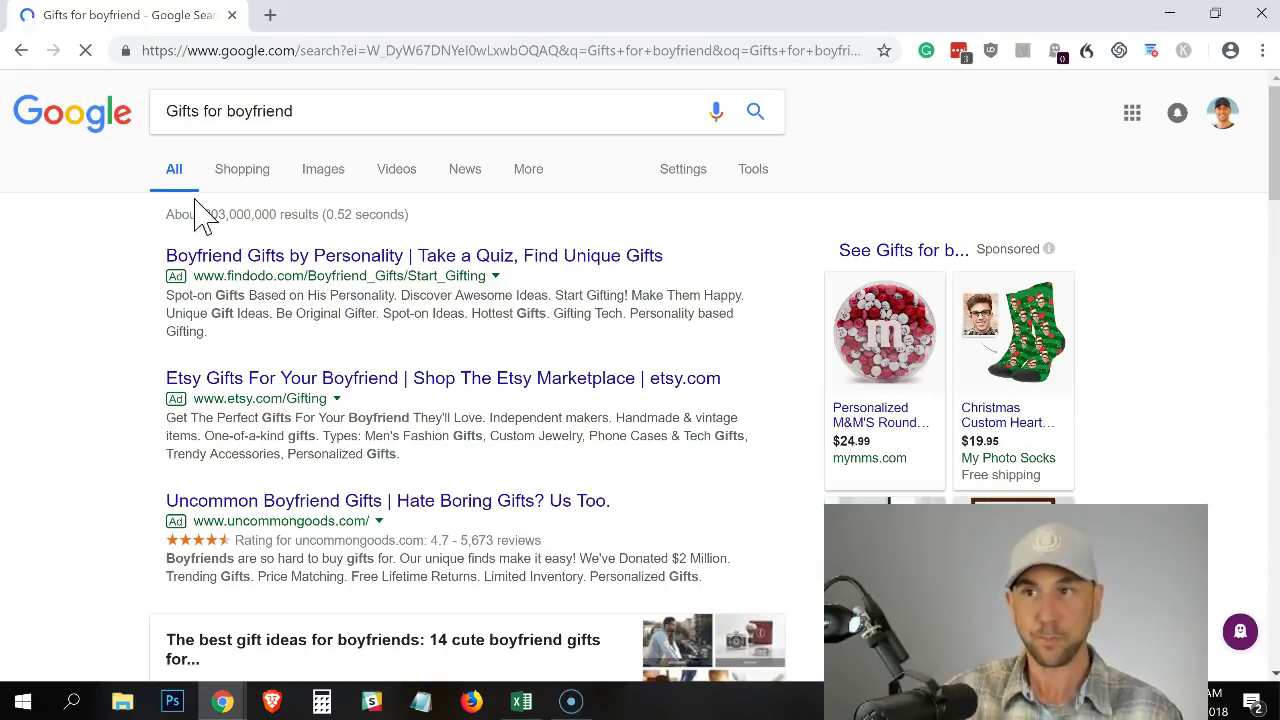
Step: Check Google's suggestions for "Gifts for boyfriend" followed by "a", by "b", by nothing, and preceded by "best"
left_click(318, 117)
type("a")
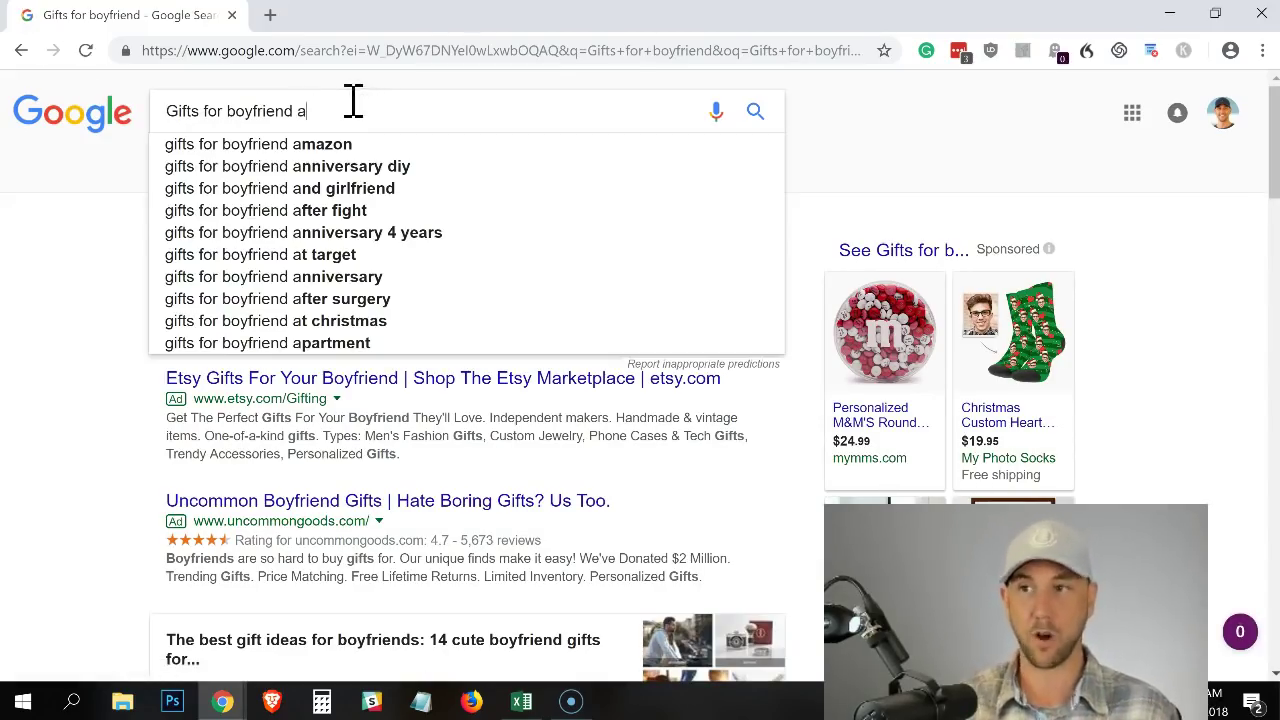
key("BackSpace")
type("b")
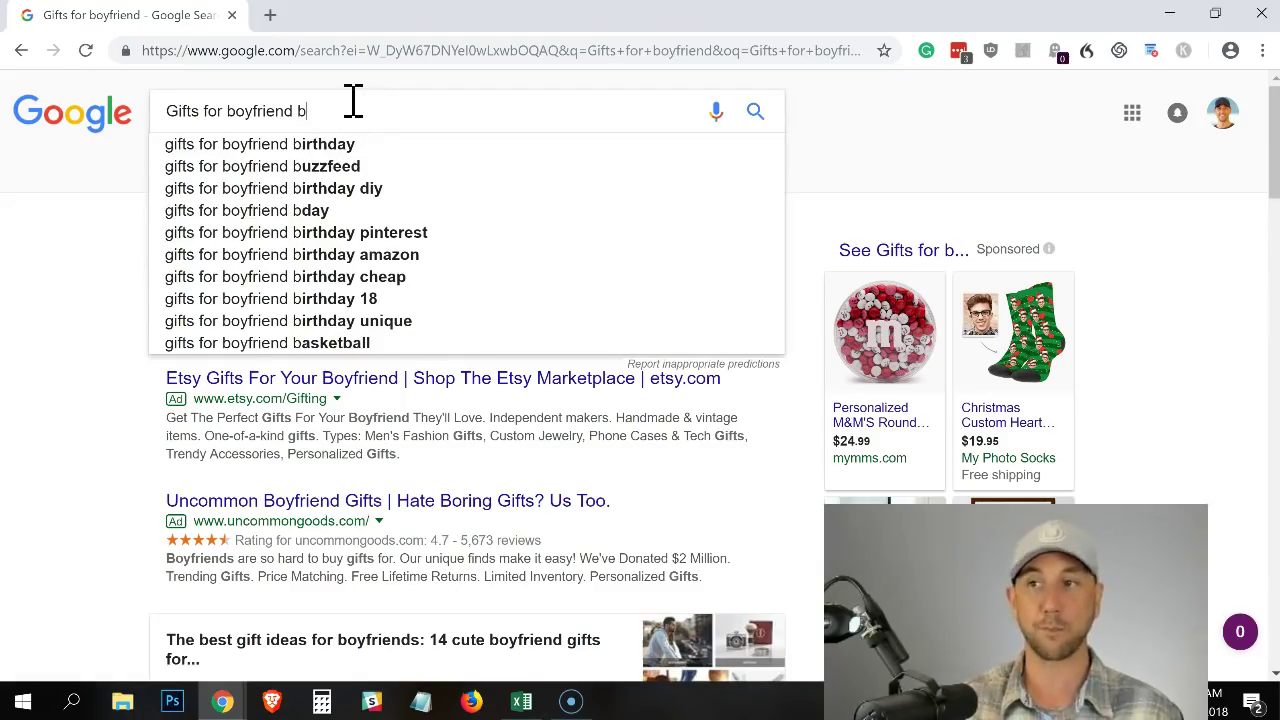
key("BackSpace")
key("BackSpace")
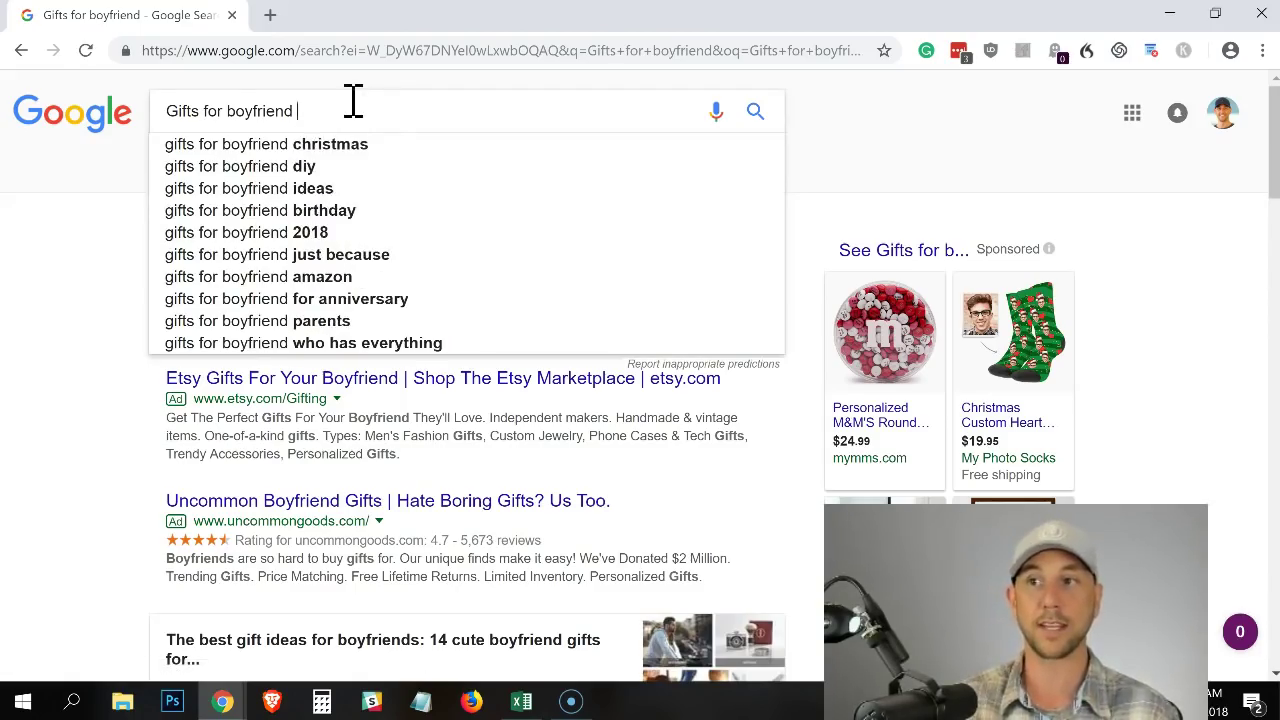
key("Home")
type("best")
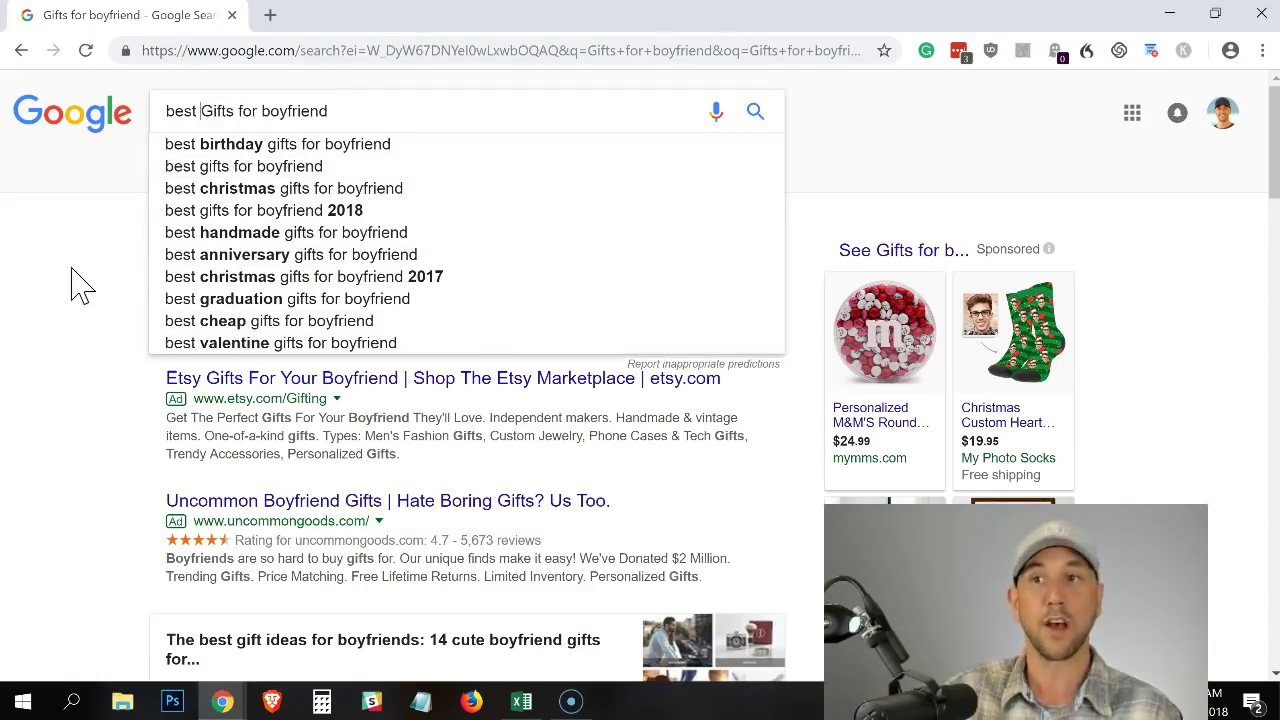
key("Return")
Step: Review the related searches at the end of the results and open "gifts for boyfriend diy"
scroll(85, 220, "down", 10)
scroll(85, 236, "down", 15)
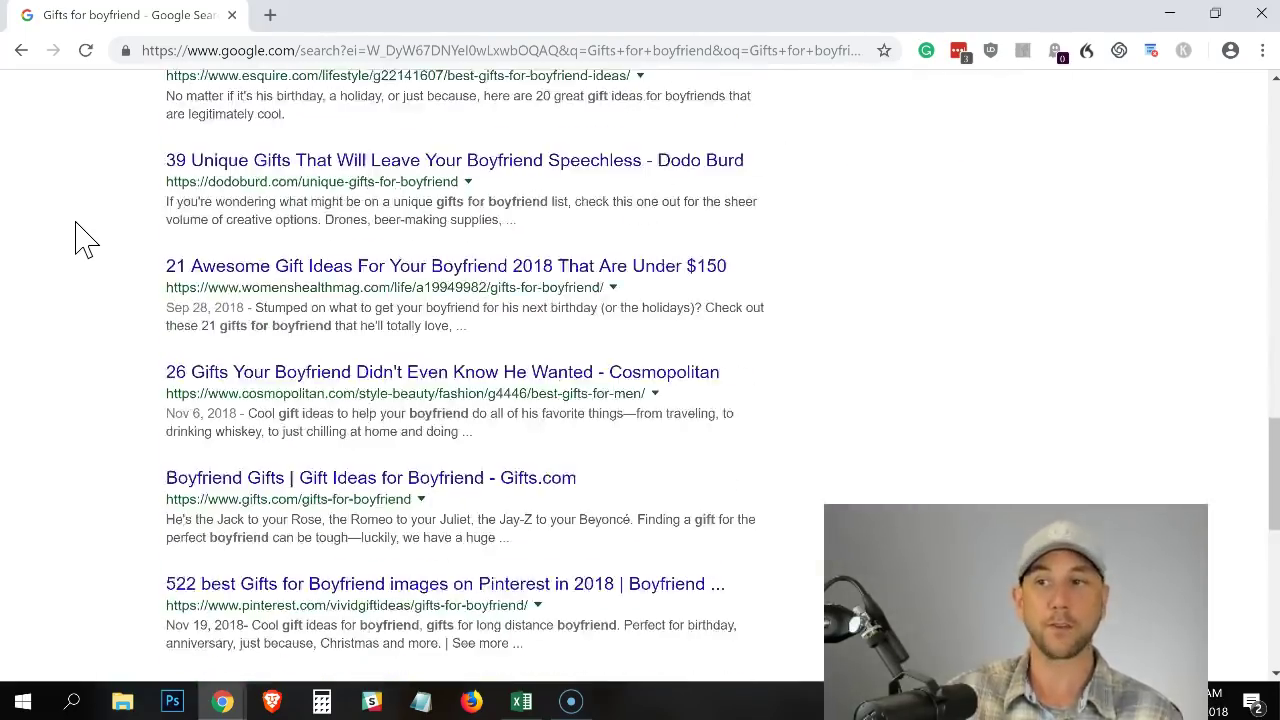
left_click_drag(372, 412, 588, 460)
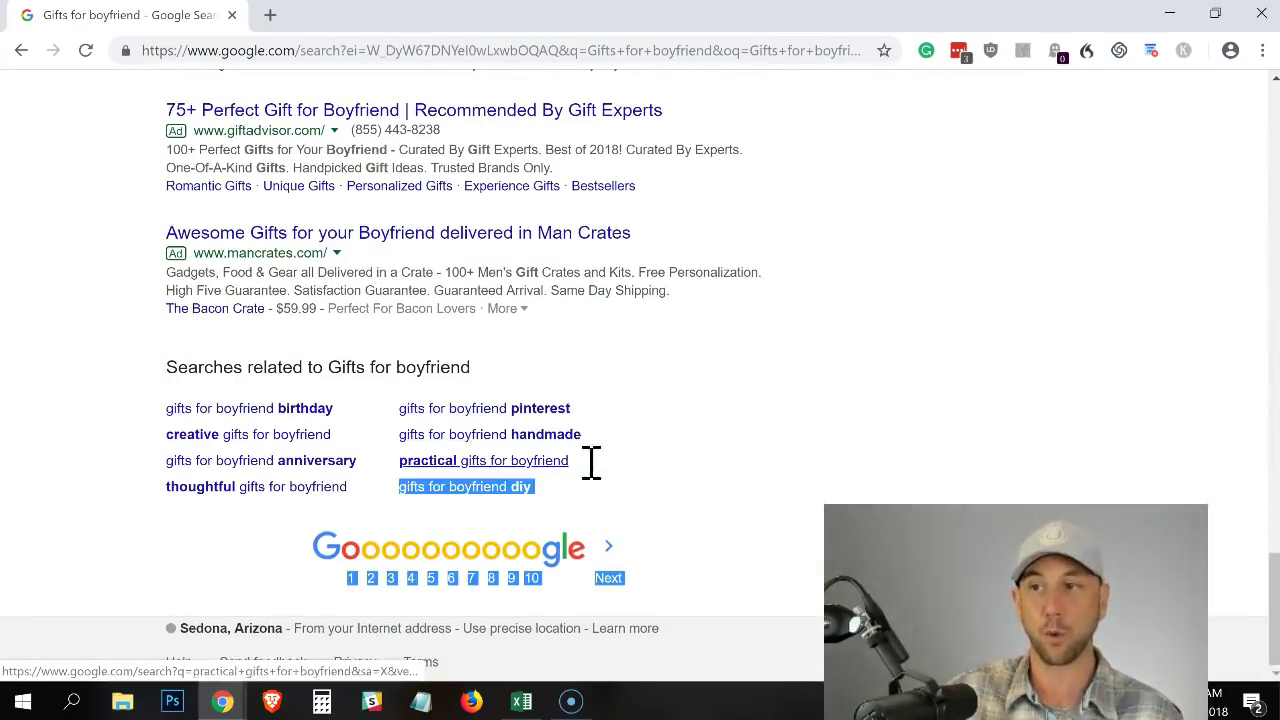
left_click(465, 486)
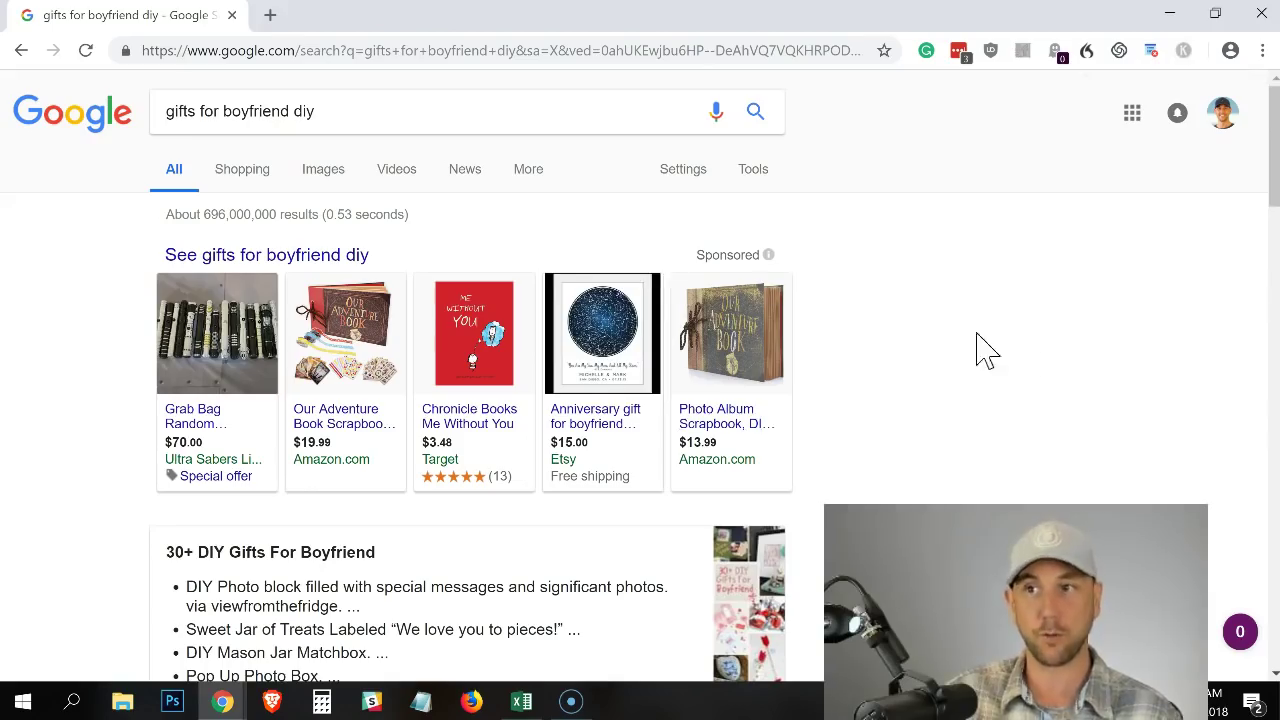
Step: Switch to Excel and note the search operators "intitle:" in D8 and "inurl:" in E8 beneath the title and URL competition columns
key("alt+Tab")
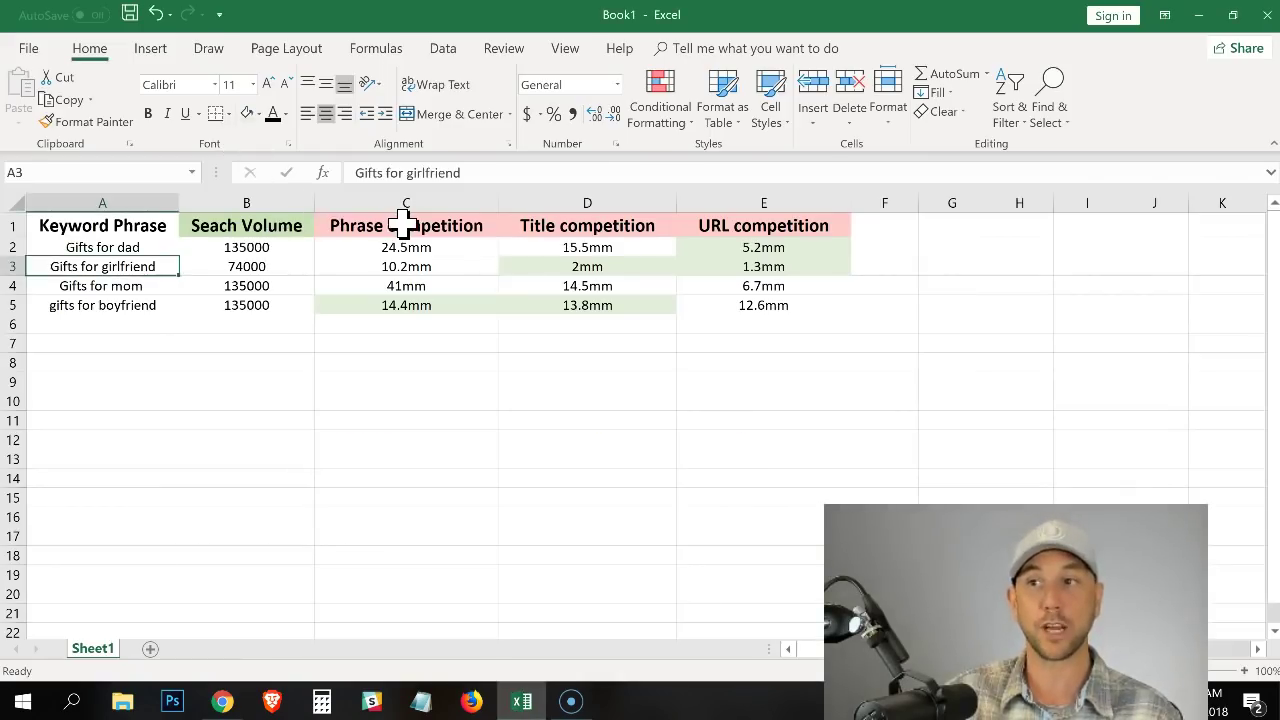
left_click(400, 224)
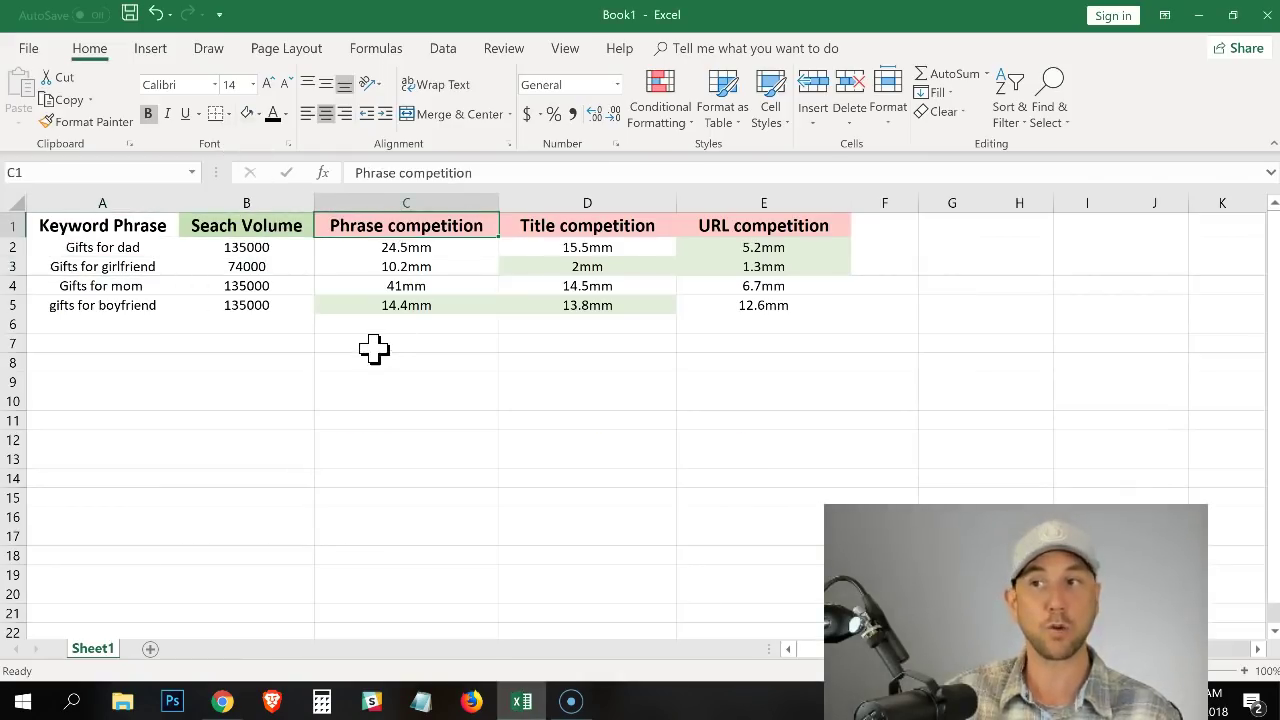
left_click(557, 224)
left_click(560, 360)
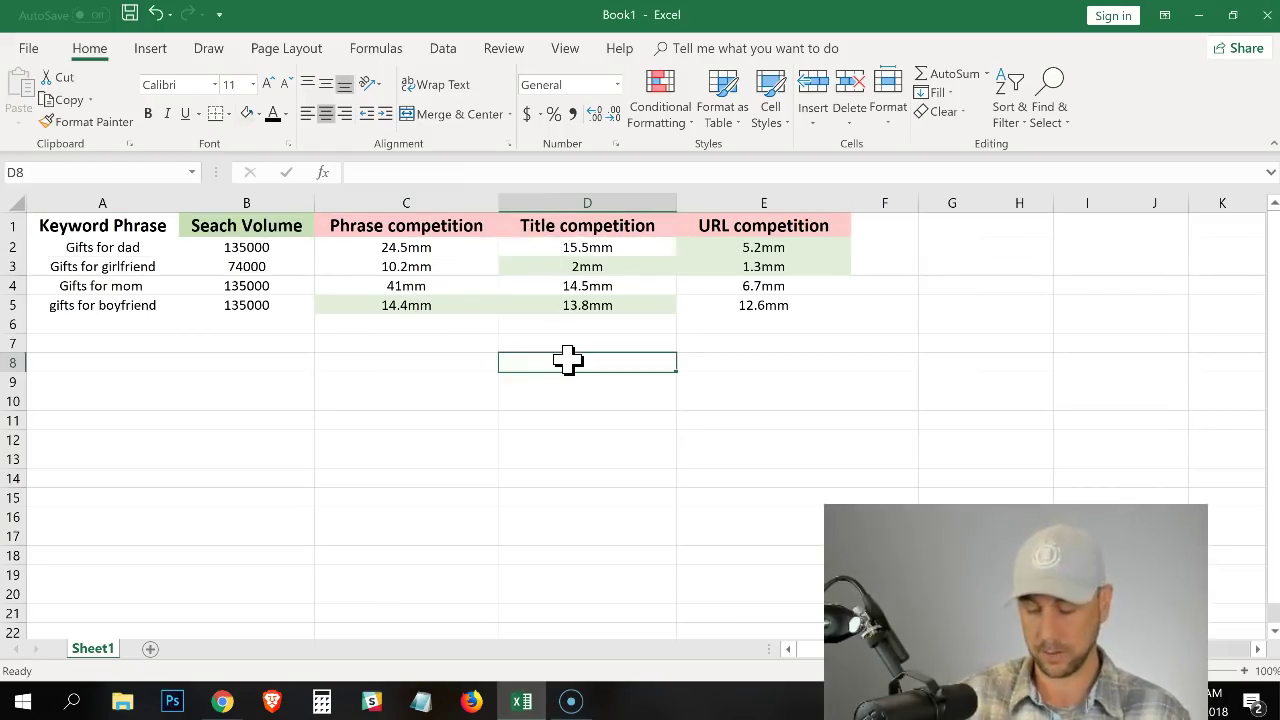
type("intitle:")
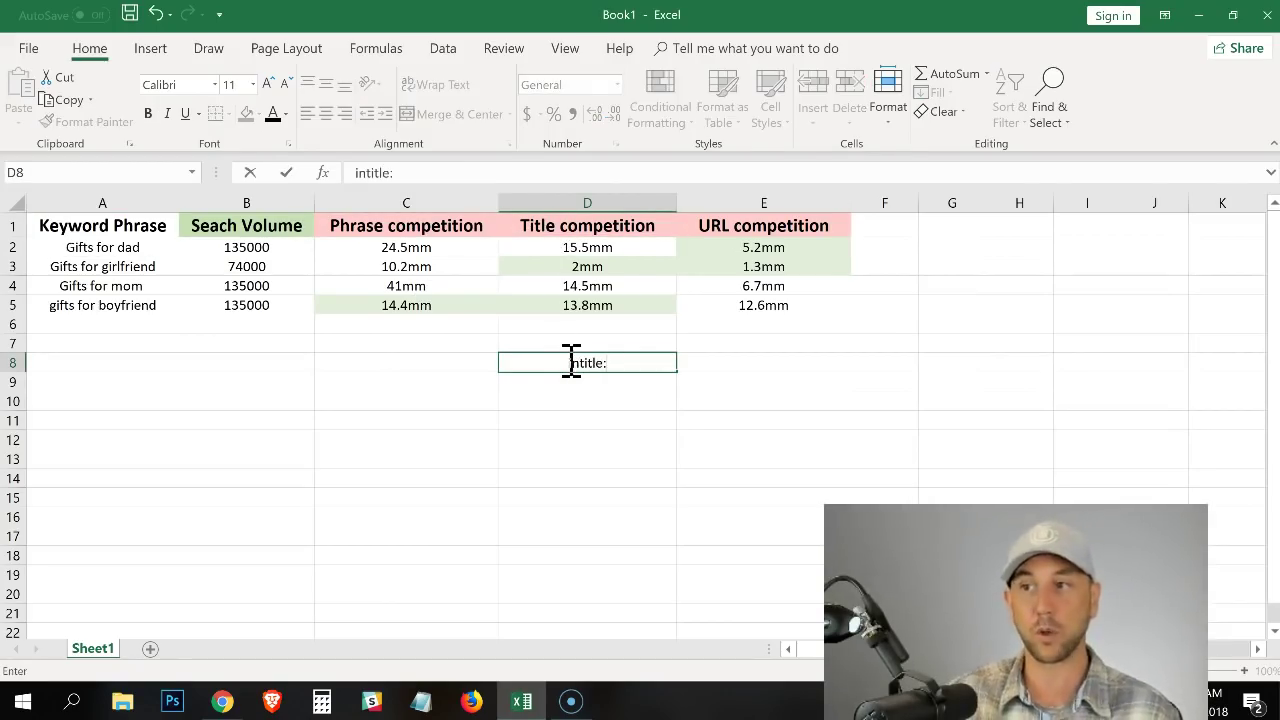
left_click(759, 362)
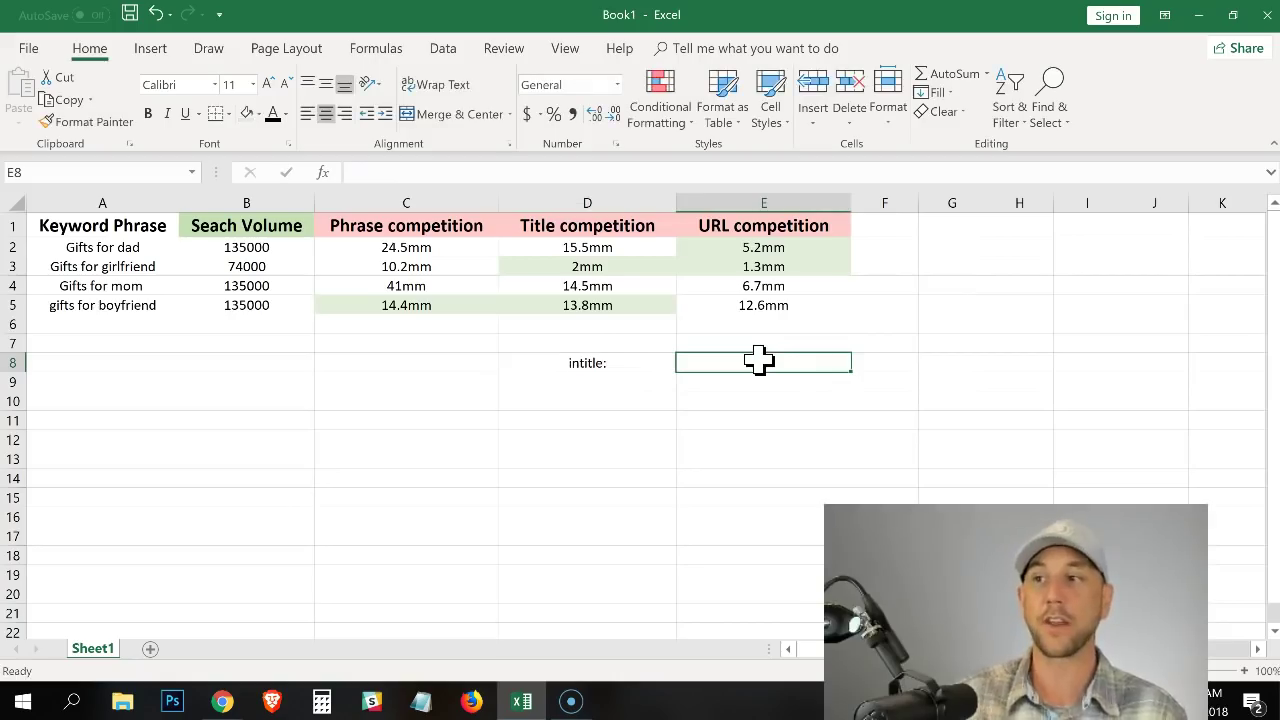
type("inurl:")
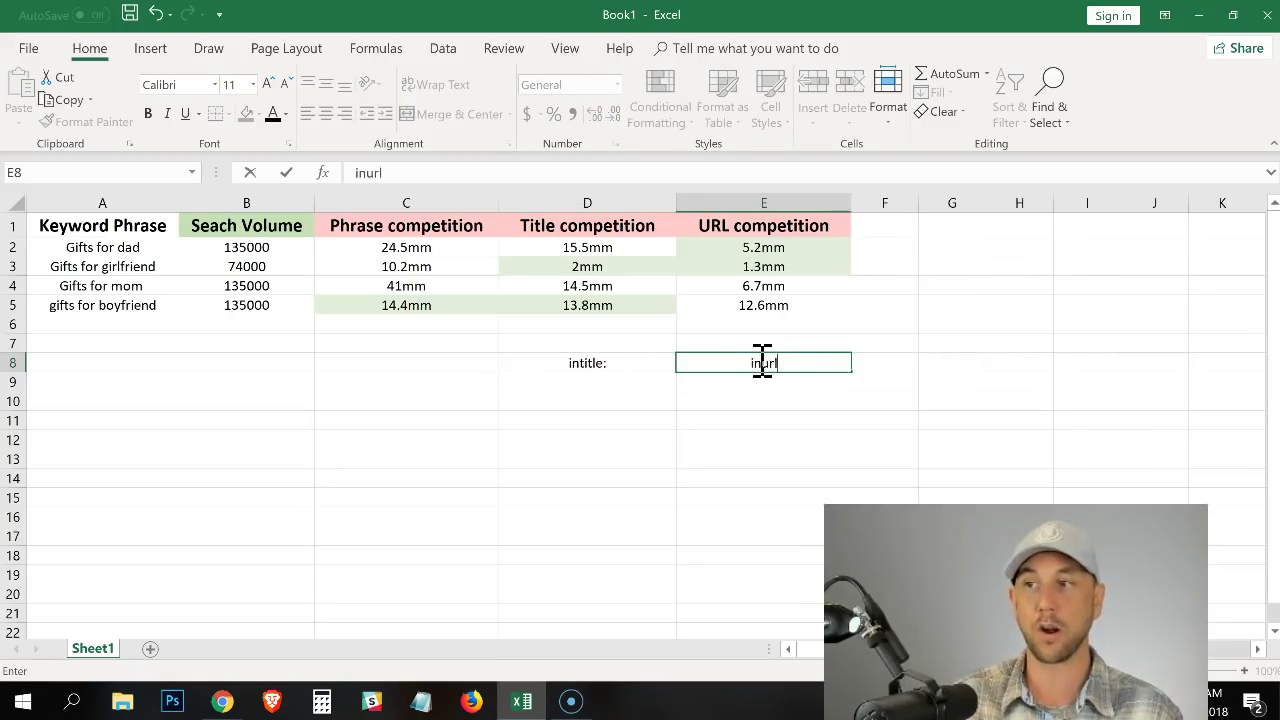
left_click(729, 420)
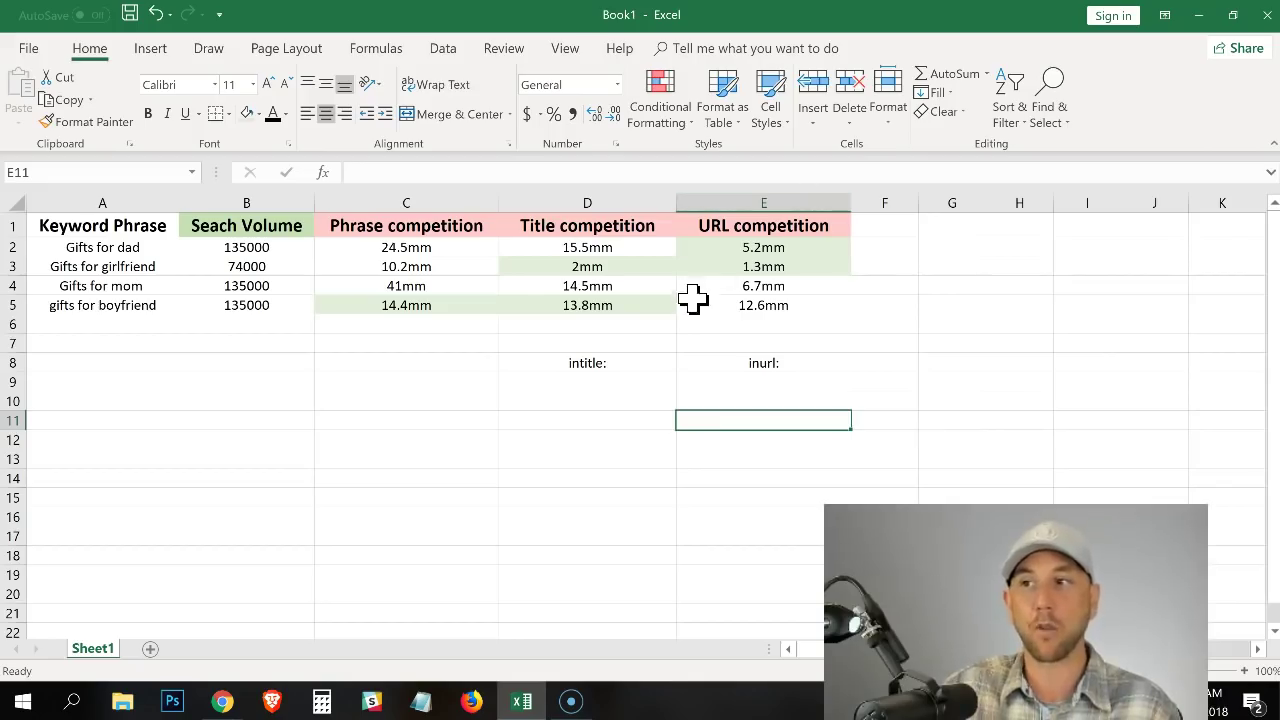
left_click(762, 304)
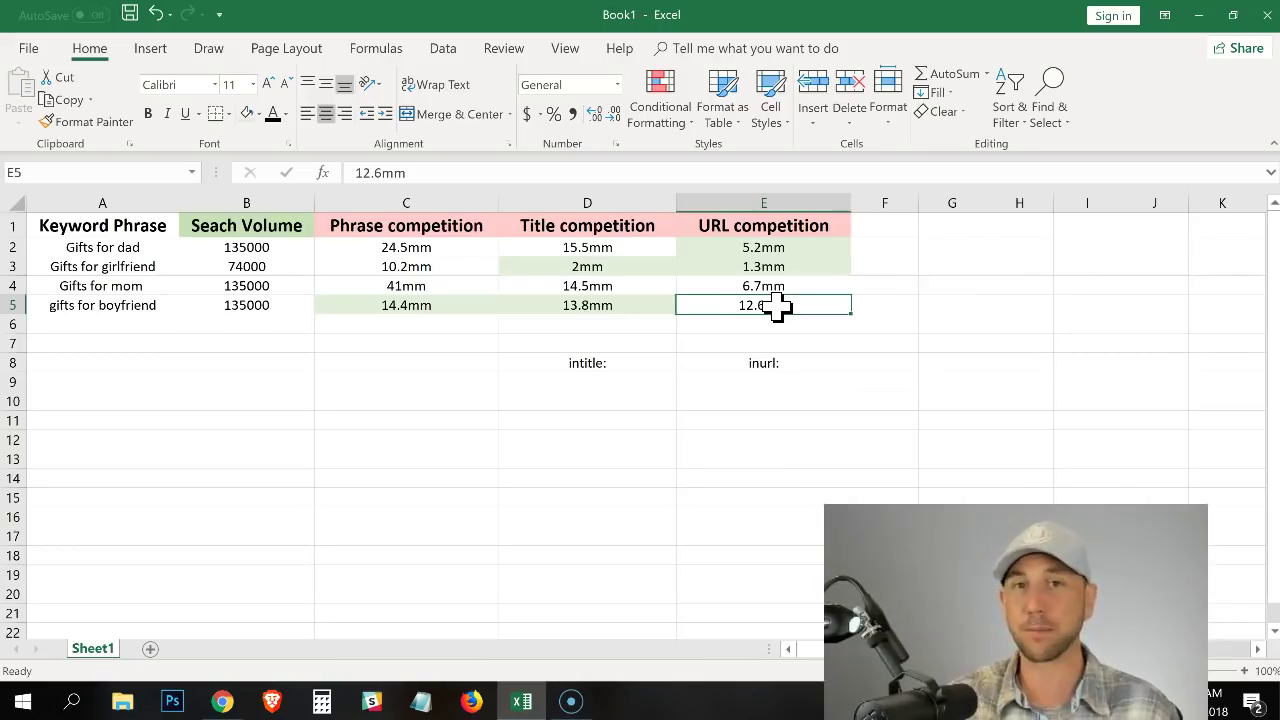
Step: Switch to the KWFinder window in Chrome and select the full page address
key("alt+Tab")
key("alt+Tab")
key("alt+Tab")
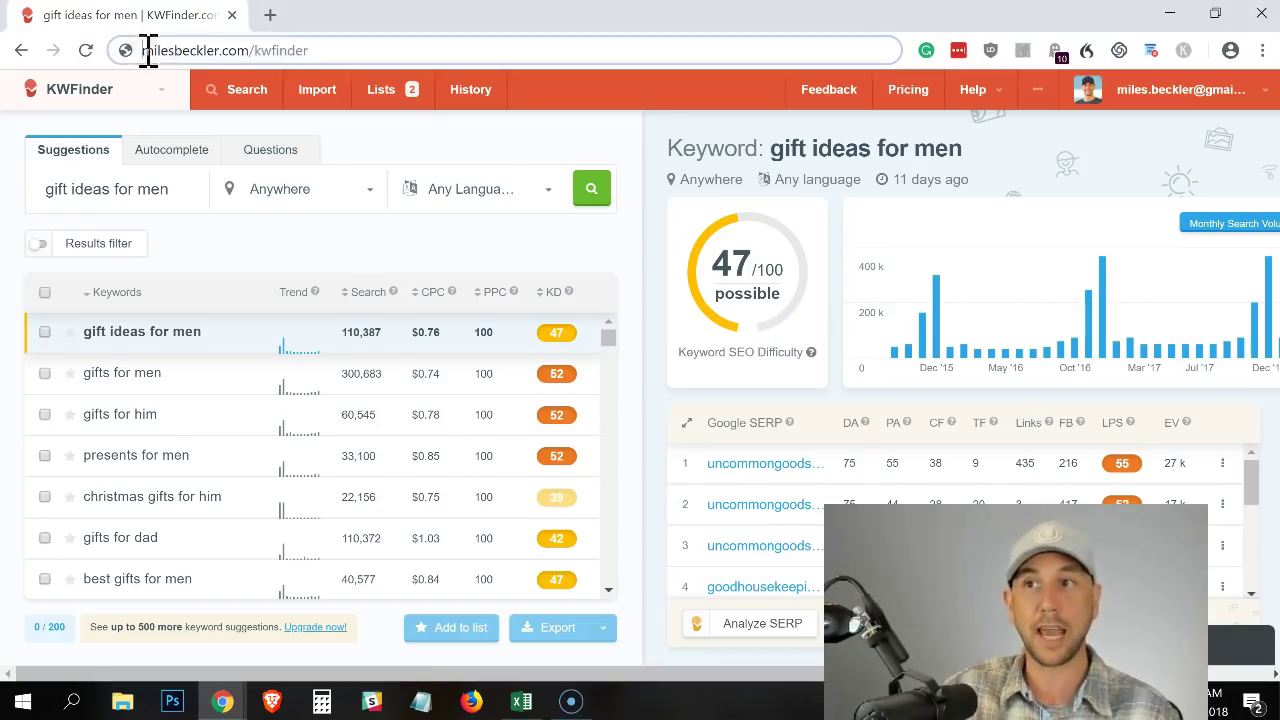
left_click_drag(147, 50, 337, 48)
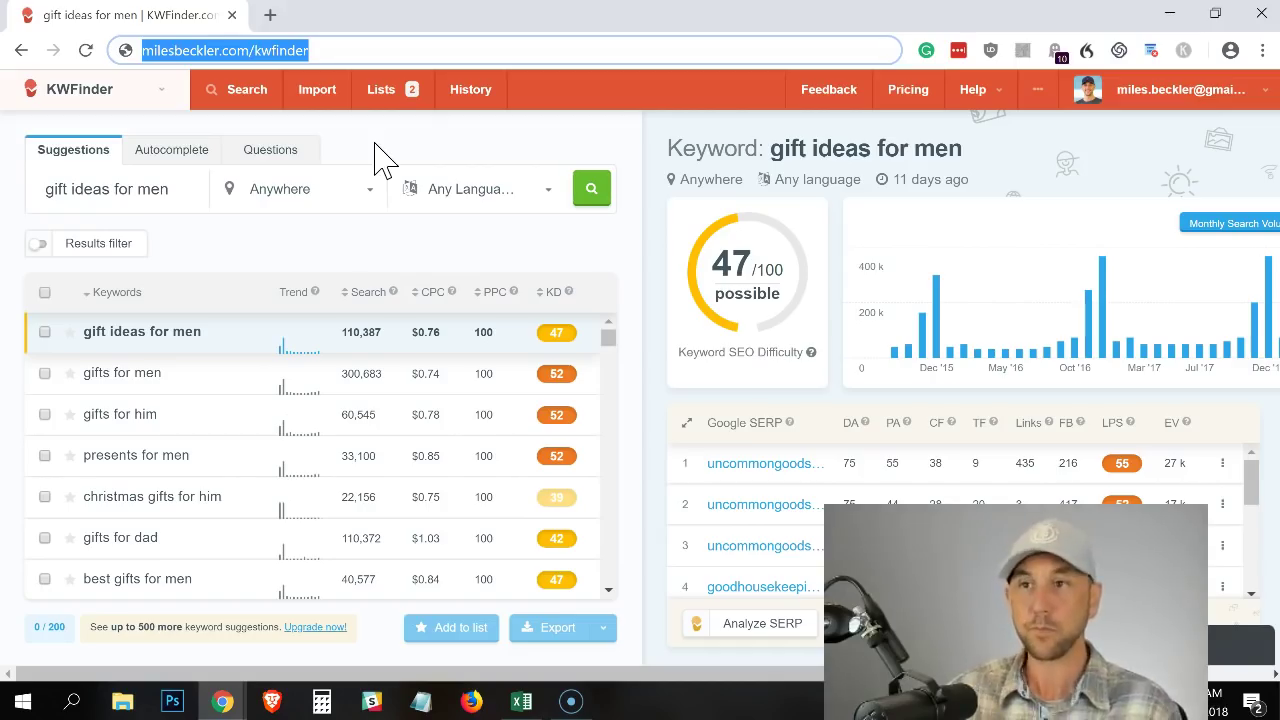
Step: Look through the Google SERP list for "gift ideas for men" and view the explanation of the Page Authority metric
left_click(58, 190)
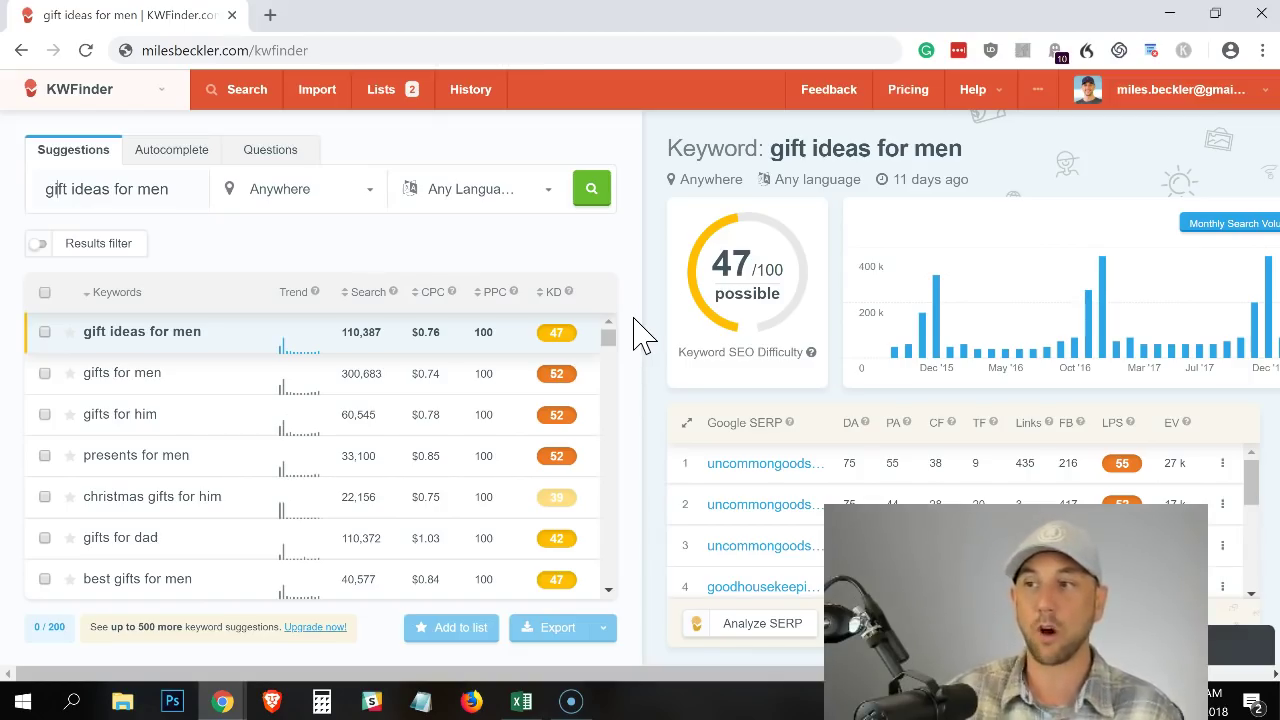
scroll(808, 510, "down", 1)
scroll(808, 520, "down", 4)
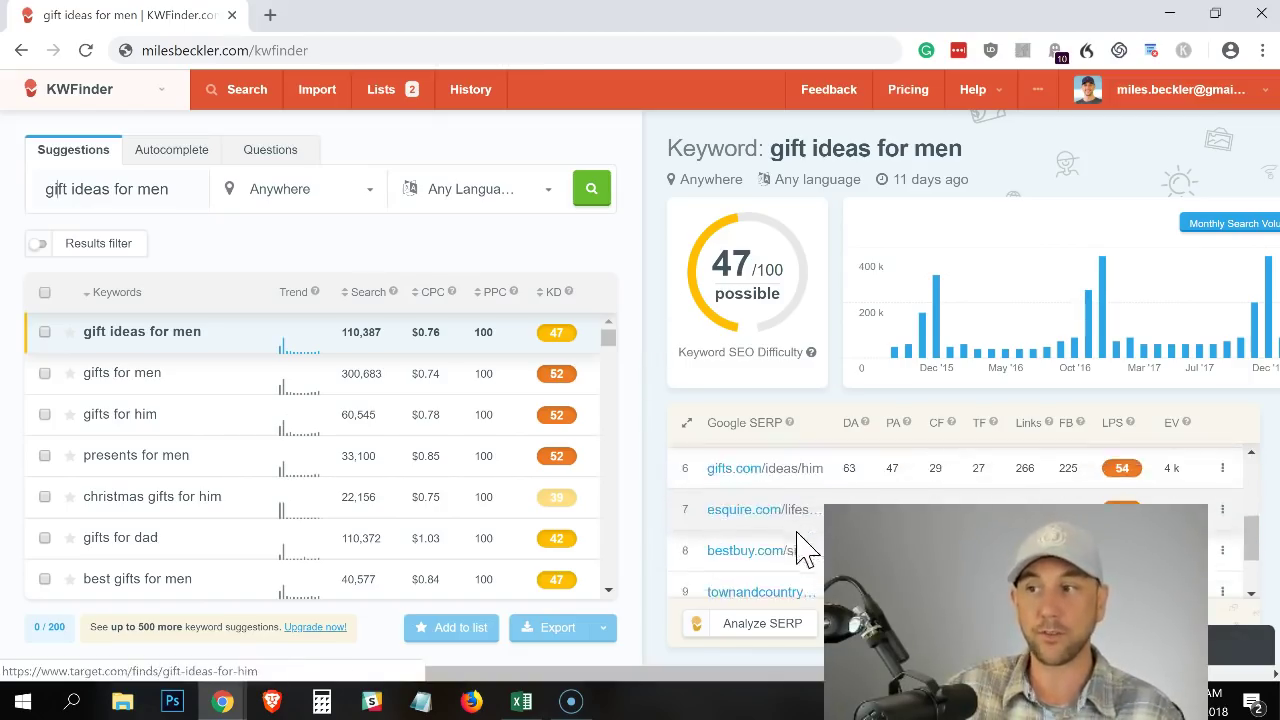
scroll(805, 555, "up", 5)
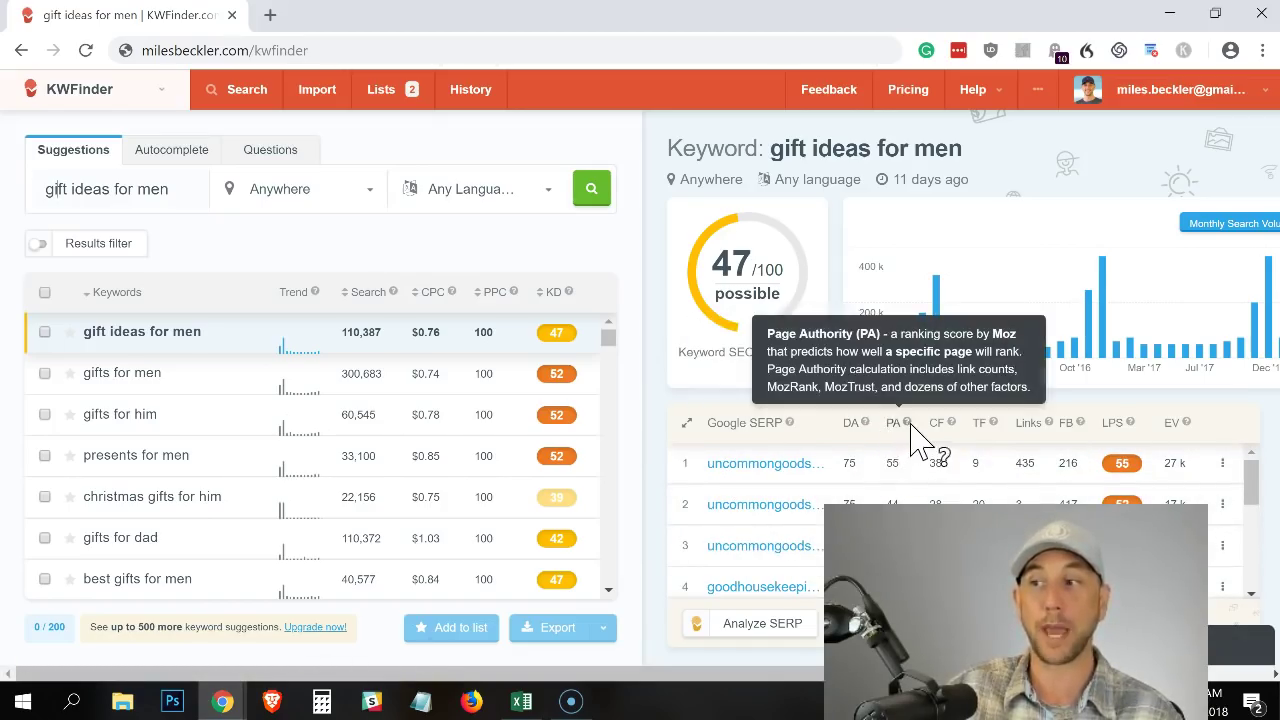
Step: View the explanations of the CF and TF metrics, and browse the keyword suggestions for "gift ideas for men" with their search volumes and difficulty scores
mouse_move(952, 432)
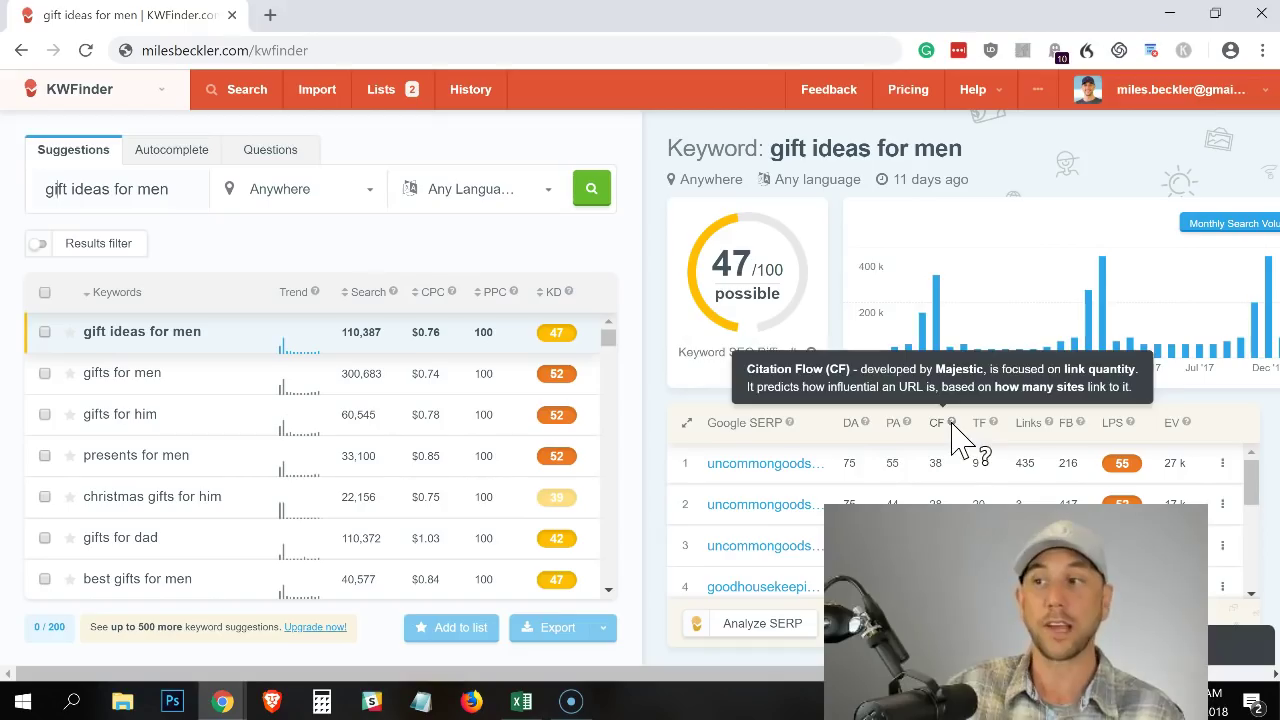
mouse_move(996, 434)
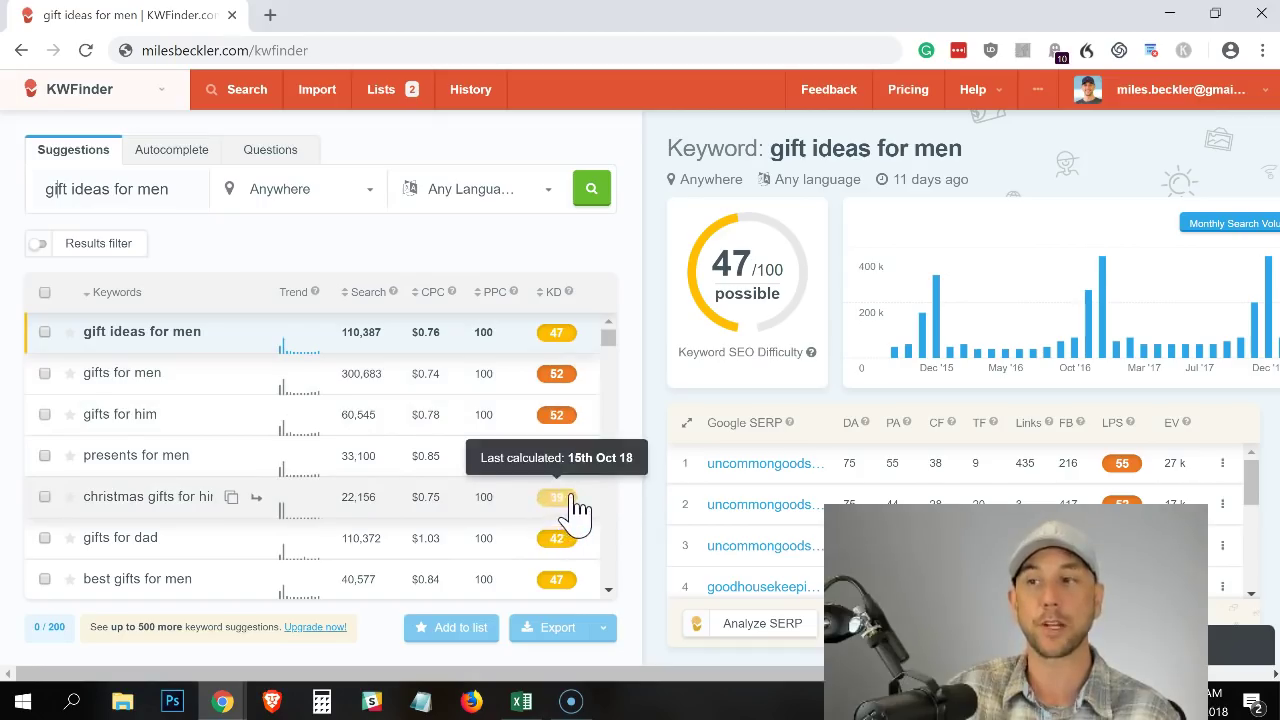
scroll(570, 512, "down", 1)
scroll(572, 514, "down", 5)
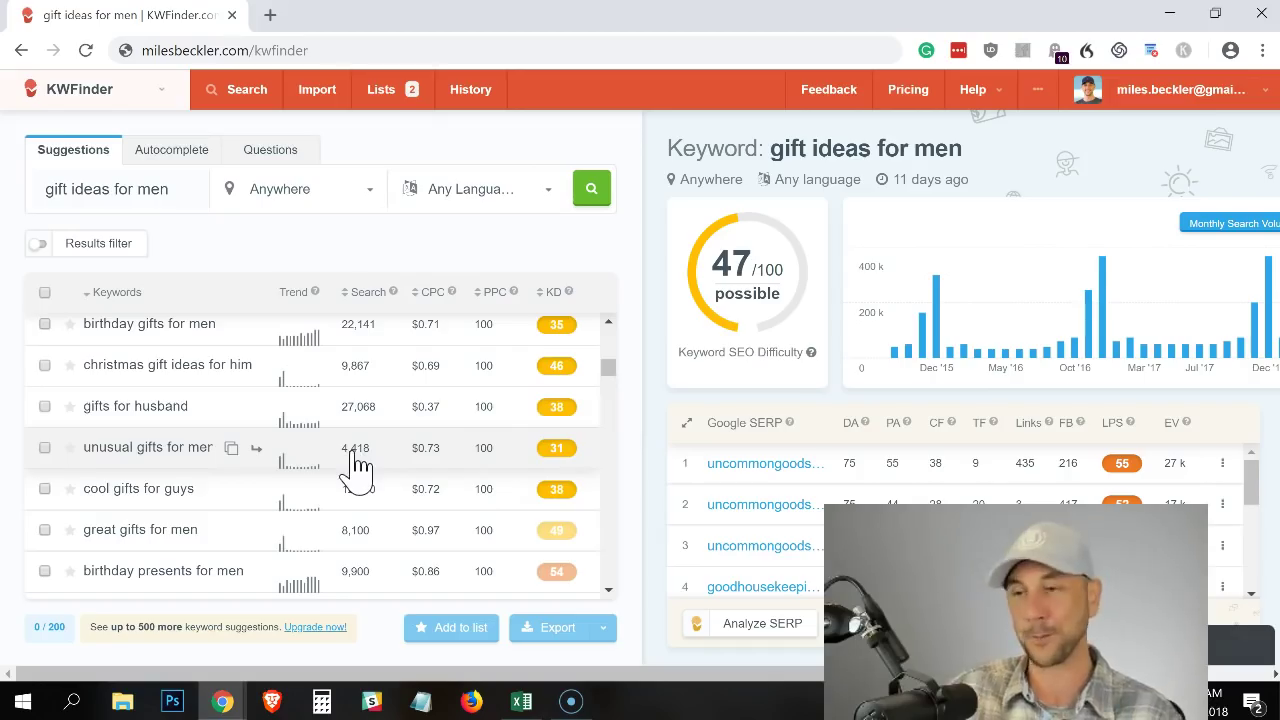
scroll(357, 468, "down", 3)
scroll(360, 470, "up", 6)
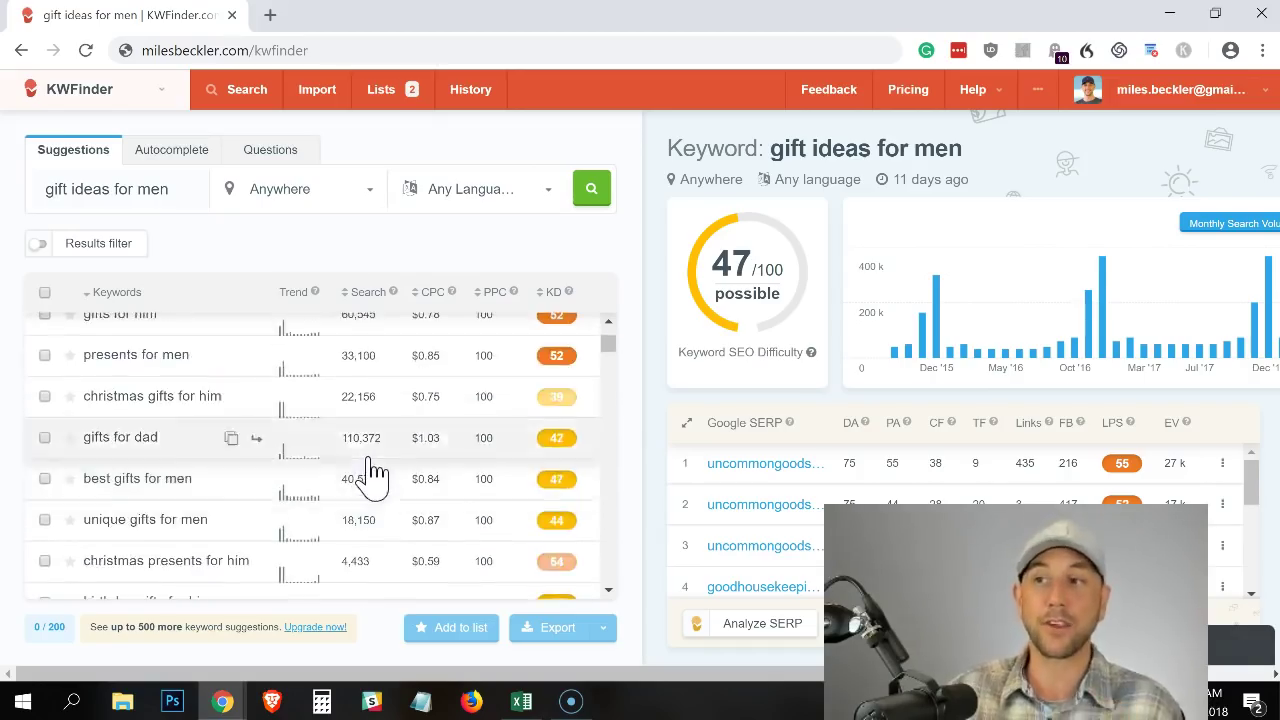
scroll(372, 474, "up", 3)
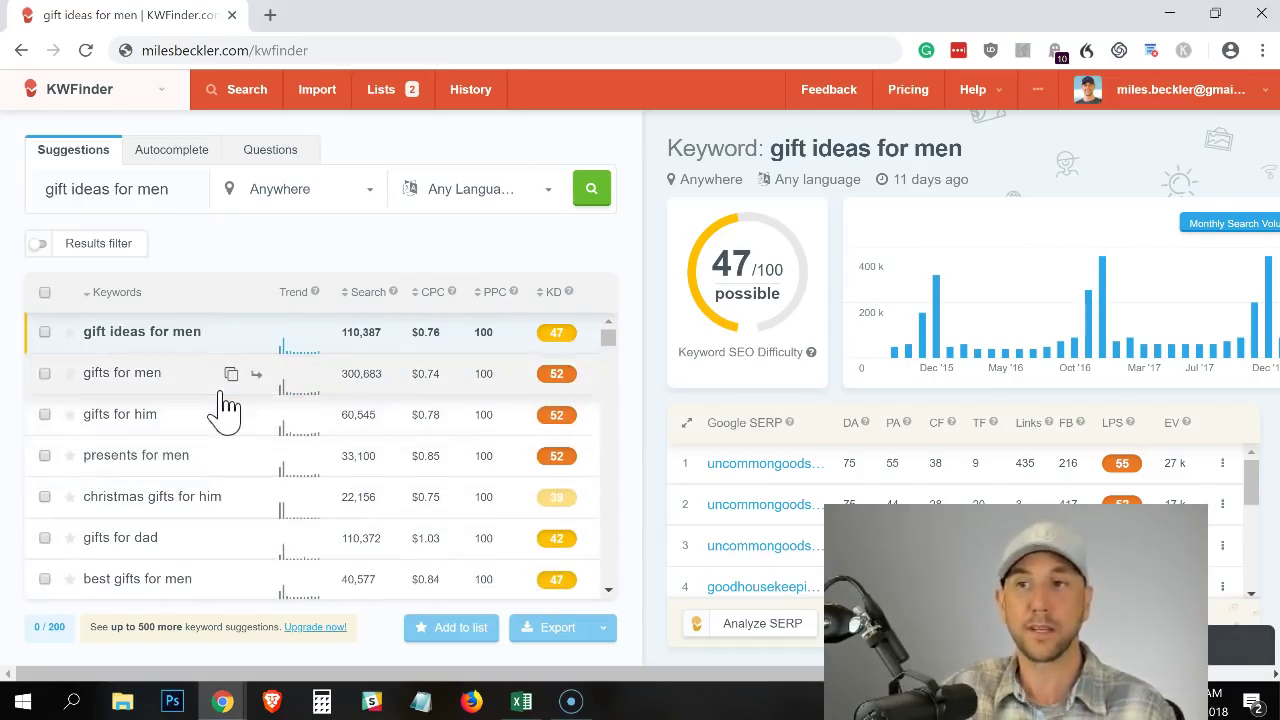
scroll(155, 365, "down", 5)
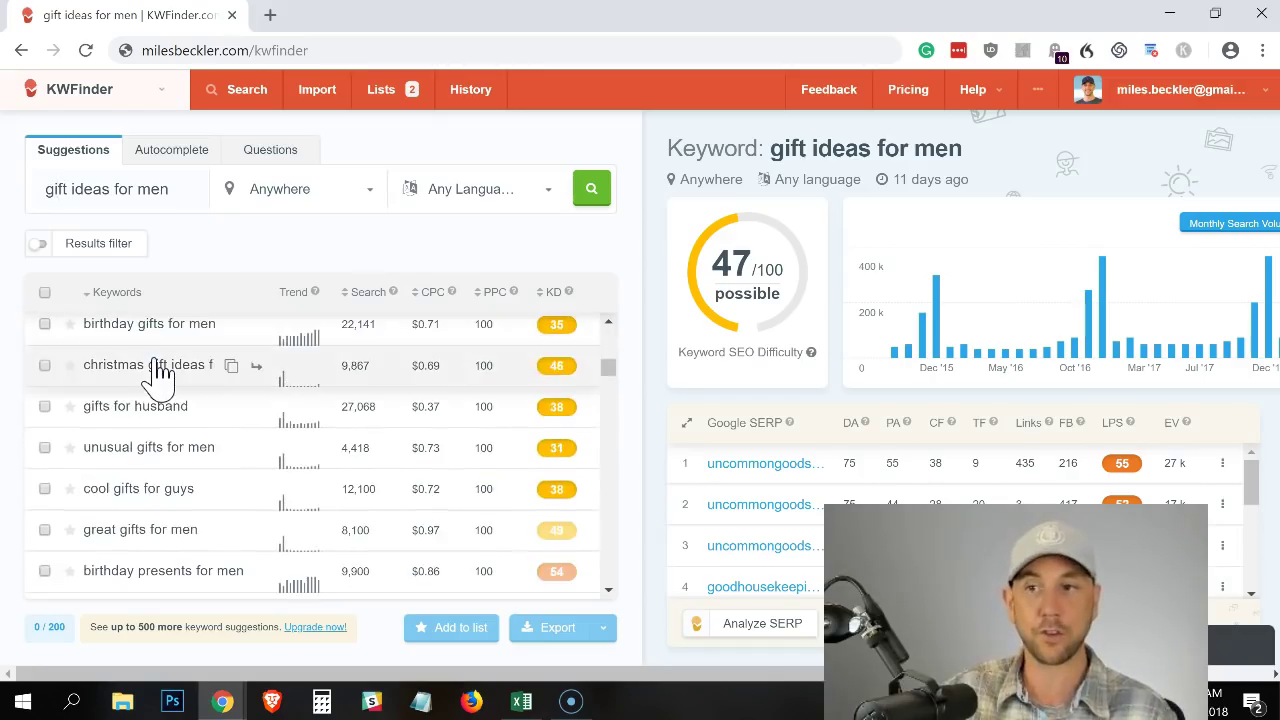
scroll(157, 375, "up", 5)
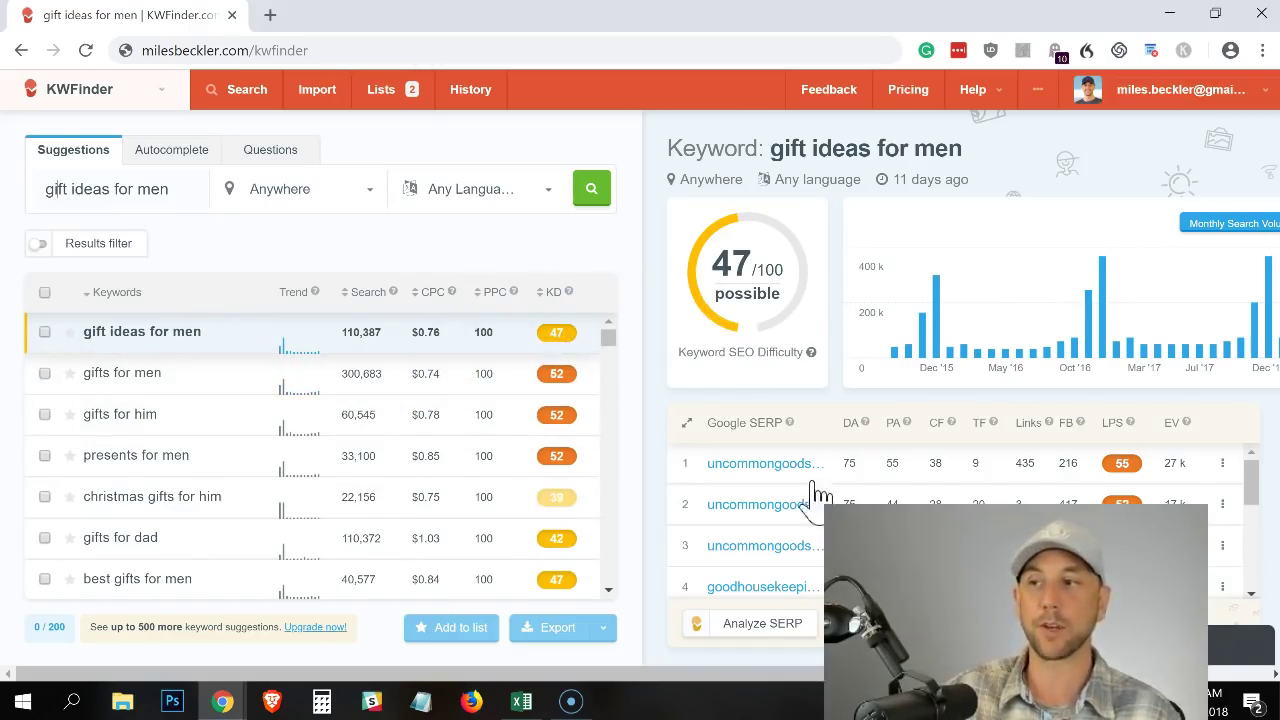
Step: Look through the lower-ranking pages in the Google SERP list, return to its first result, and point out the page address
scroll(766, 495, "down", 3)
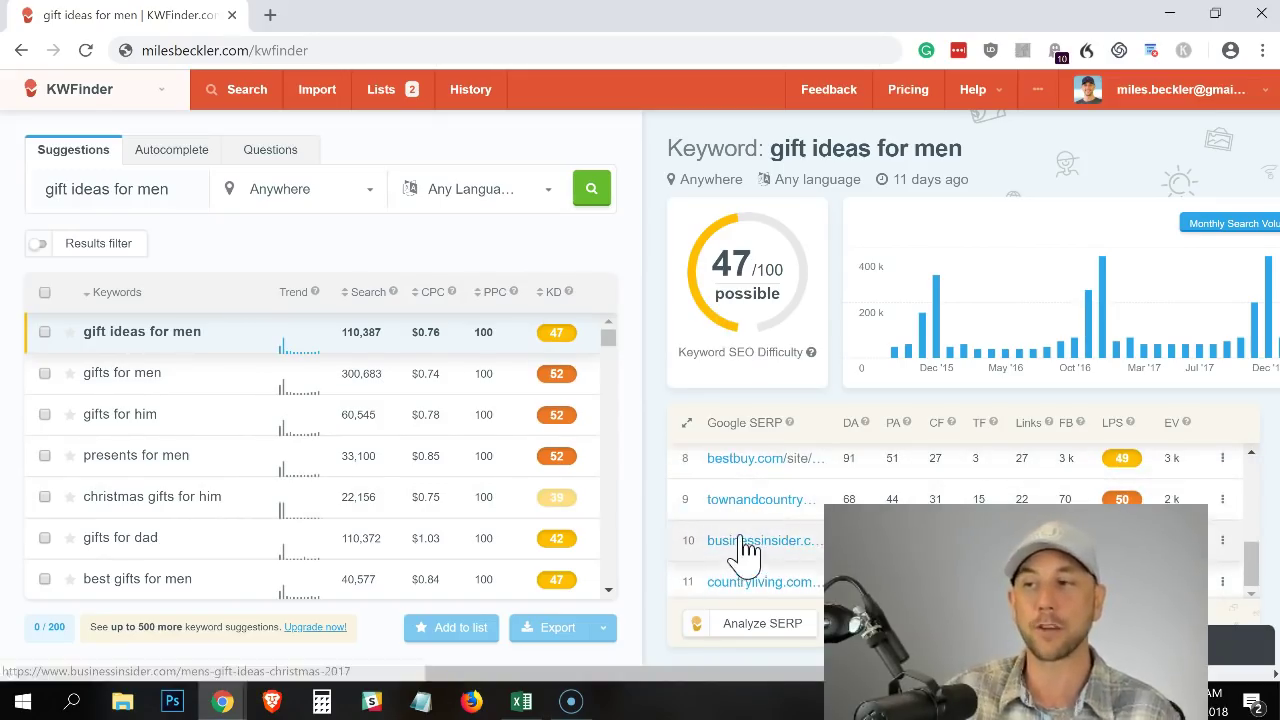
scroll(735, 548, "up", 1)
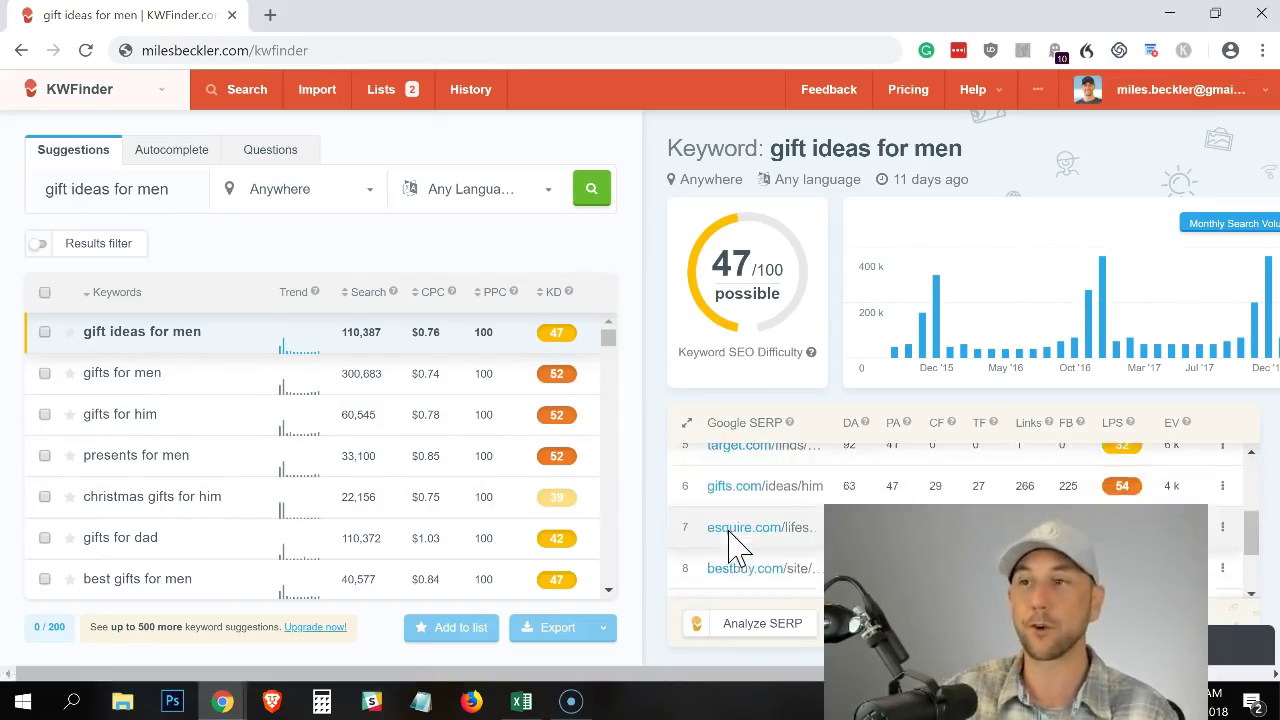
scroll(735, 548, "up", 2)
left_click(200, 55)
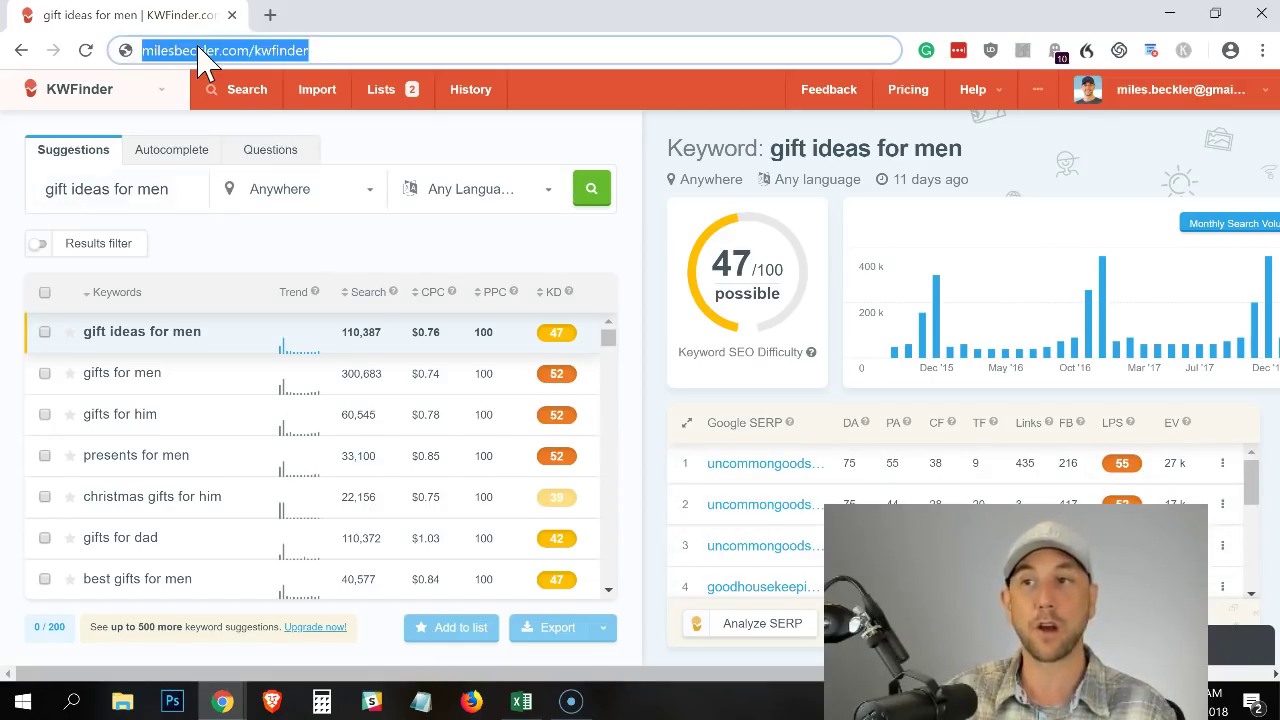
left_click(200, 55)
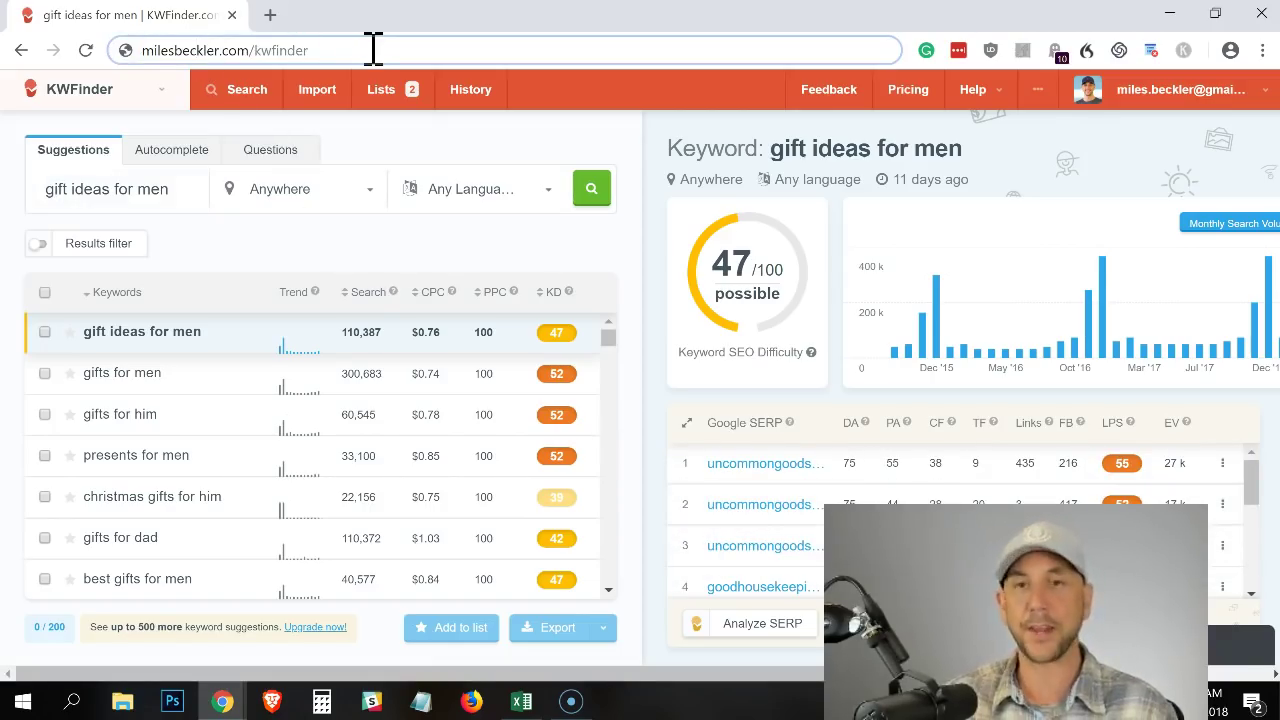